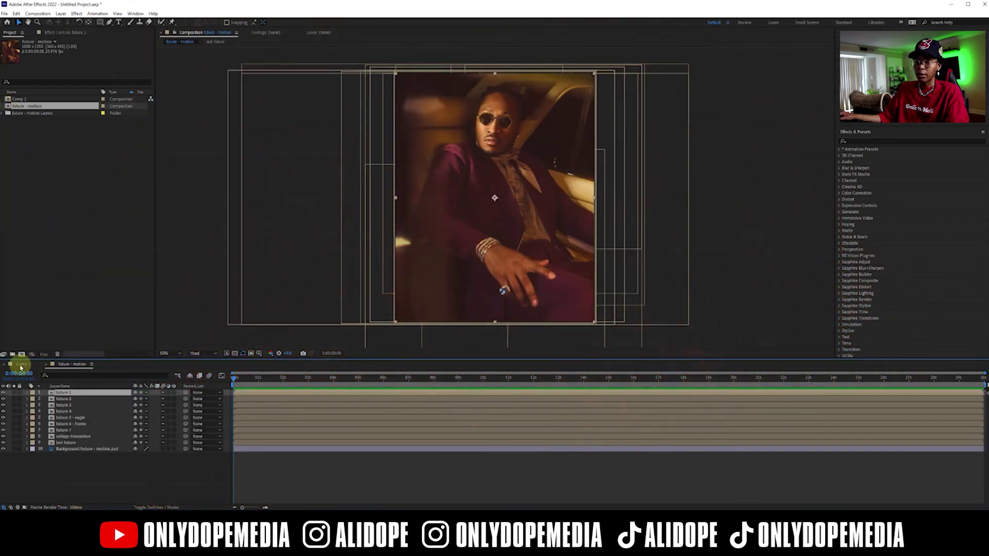
Step: Close the Comp 1 timeline and make the nine precomposed layers above the background in future - motion 3D
click(5, 365)
drag(235, 378, 236, 417)
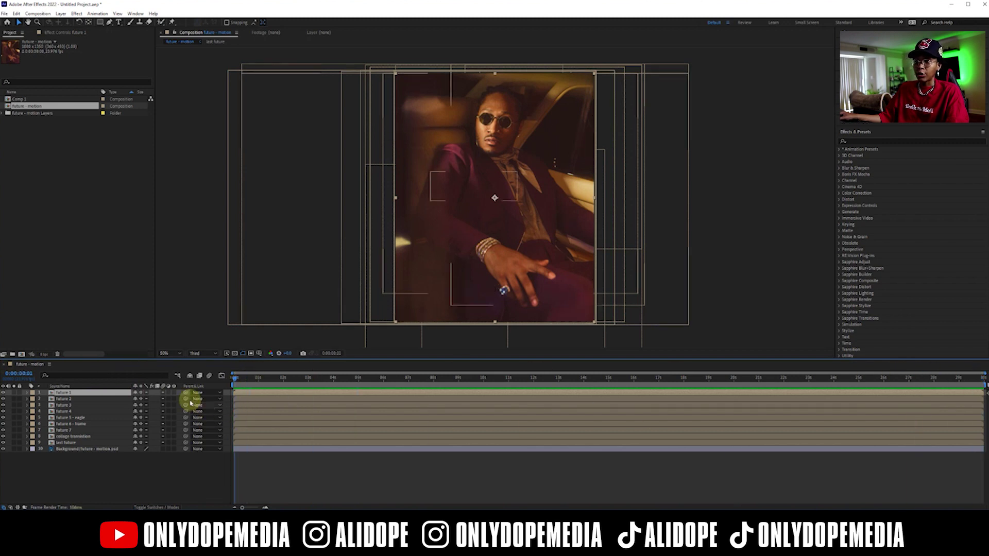
drag(171, 412, 178, 444)
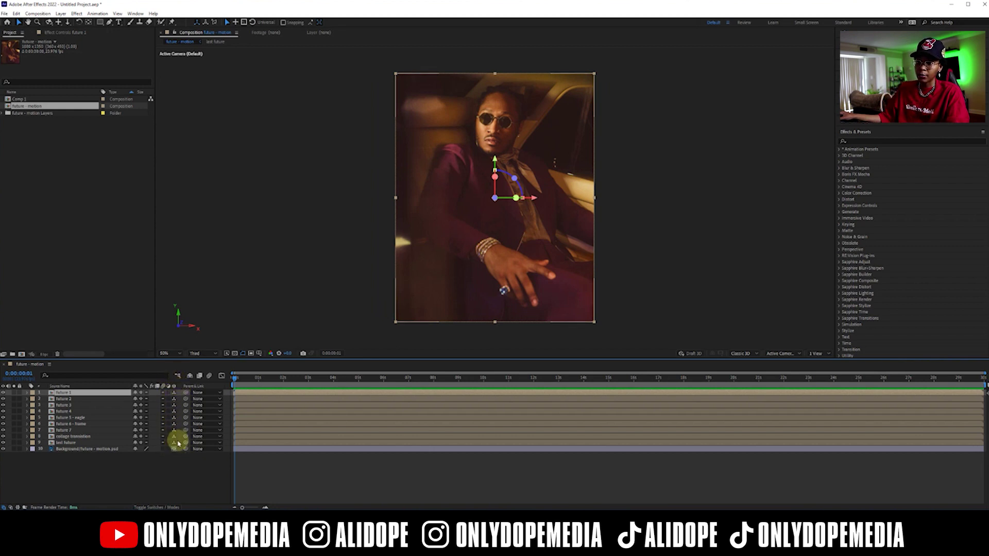
Step: Open the future 1 precomposition, make its three layers 3D, and close its timeline
double_click(54, 393)
drag(174, 392, 173, 405)
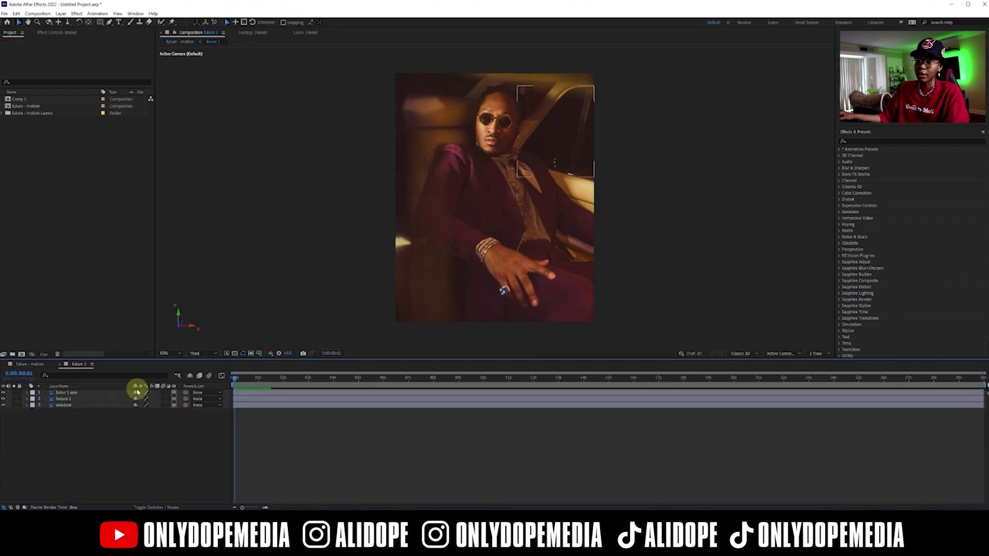
click(61, 365)
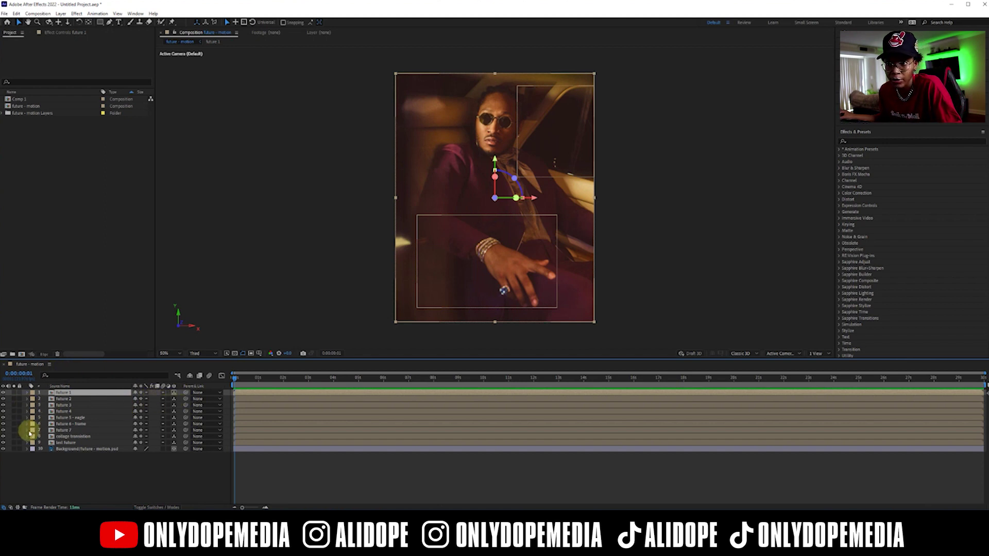
Step: Create a Two-Node Camera named Camera 1 in the future - motion composition
click(98, 470)
right_click(99, 471)
mouse_move(134, 385)
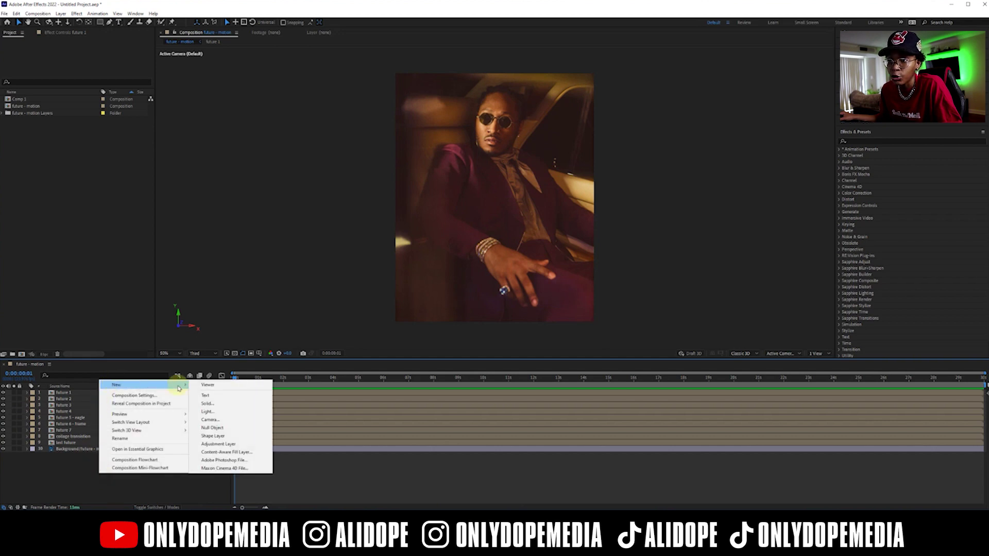
click(222, 422)
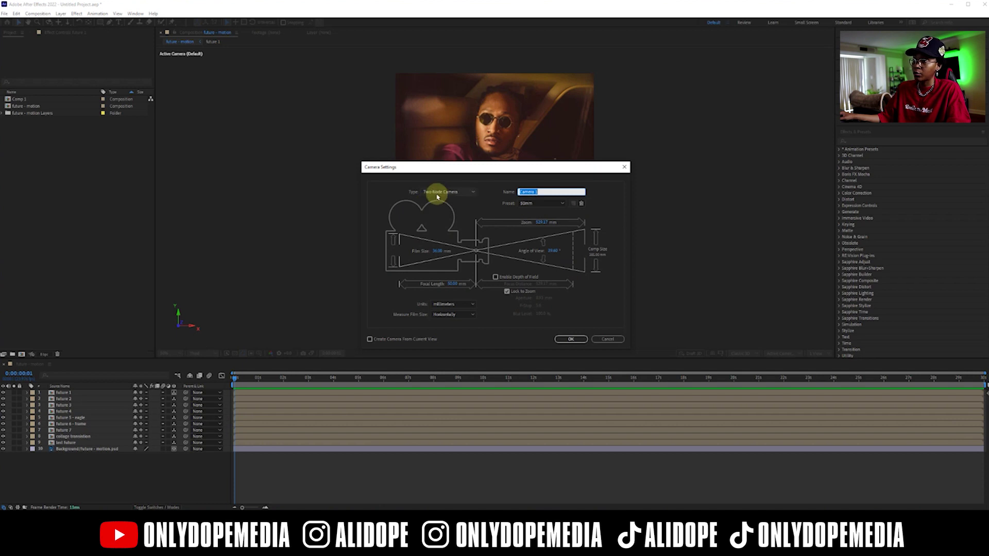
click(468, 194)
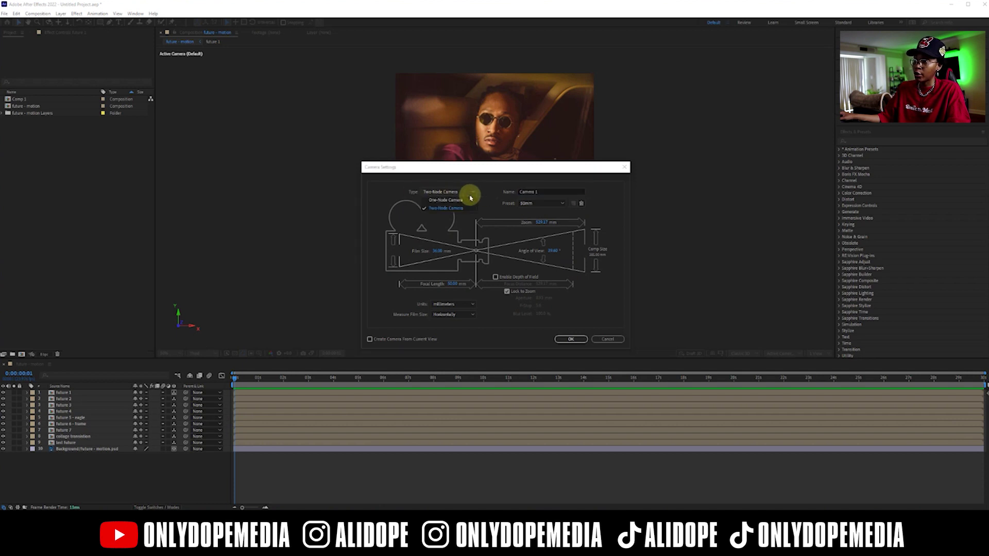
click(570, 339)
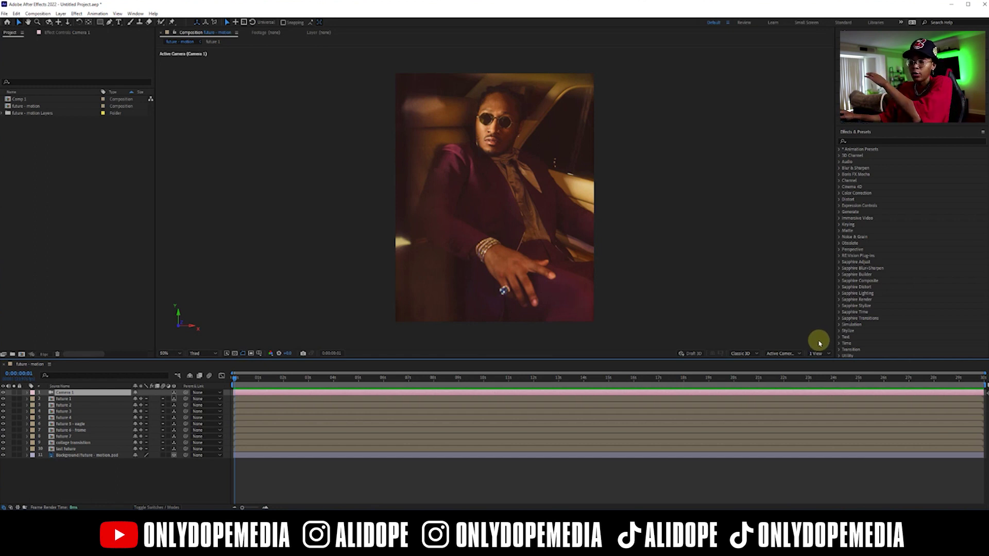
Step: Show the composition in a two-view layout and make the Right view active beside the Camera 1 view
click(88, 454)
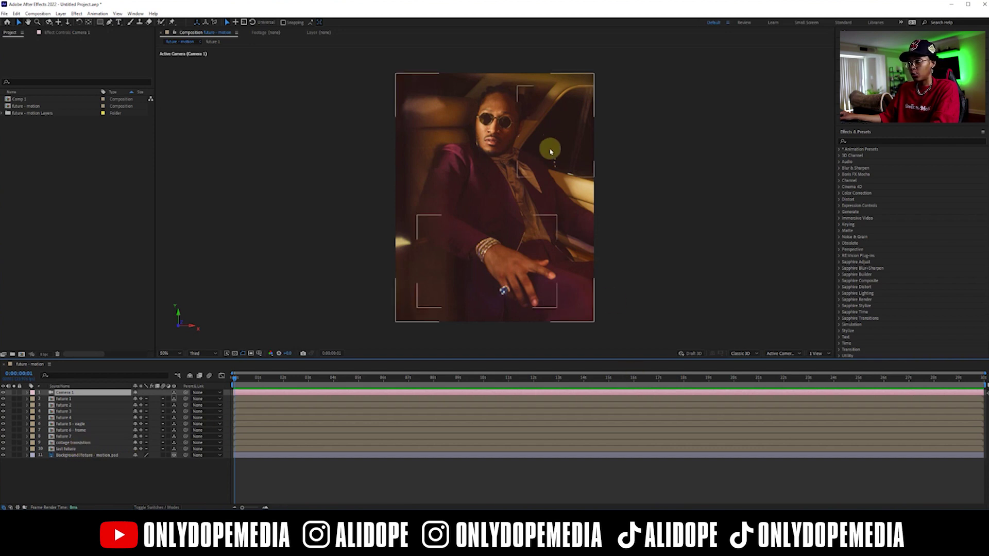
click(815, 355)
click(818, 371)
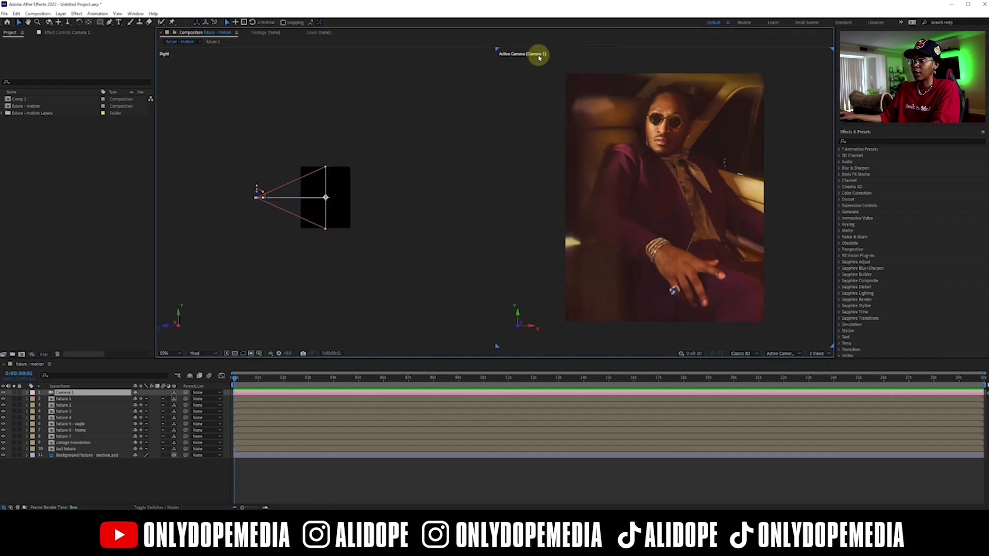
click(235, 64)
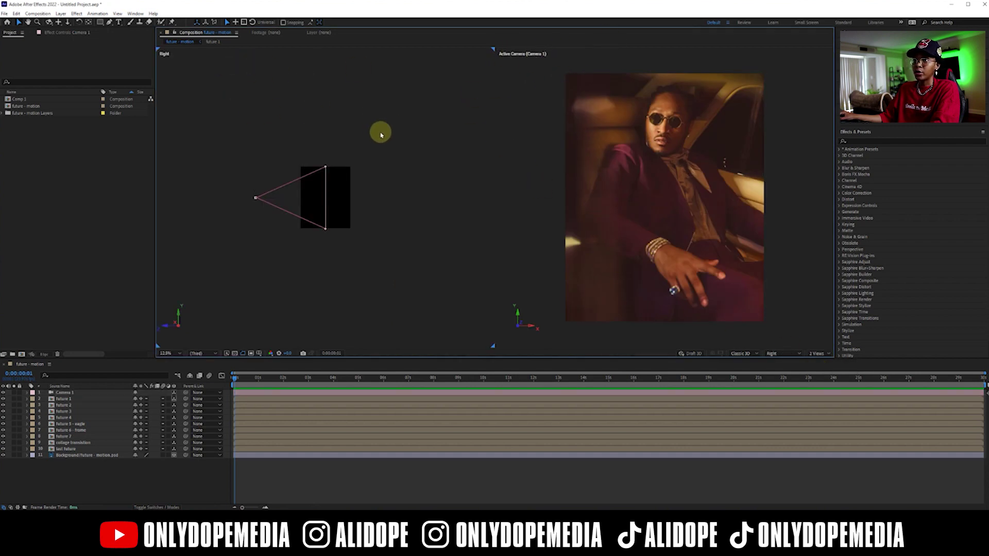
click(562, 70)
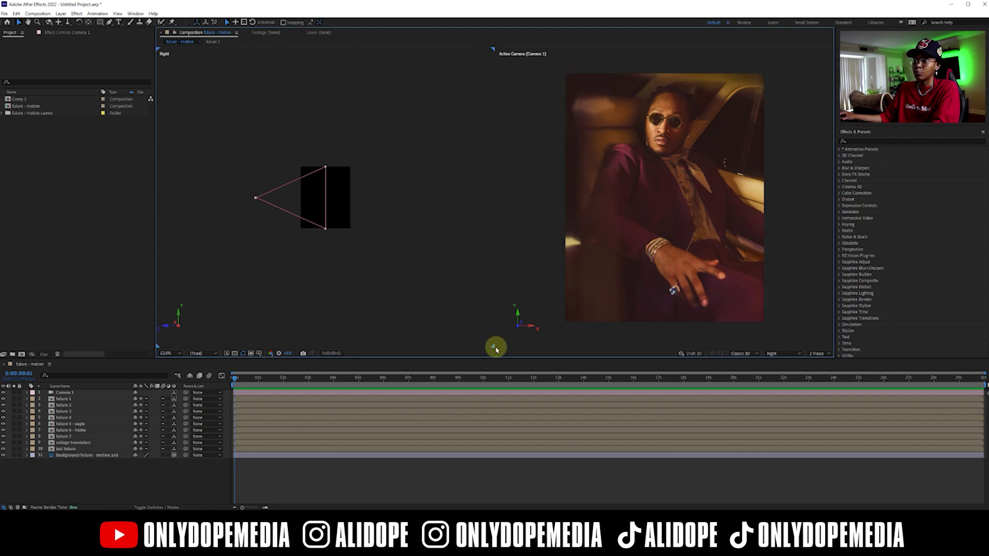
Step: Look at the camera setup from the Bottom view, and change the view direction again
click(785, 355)
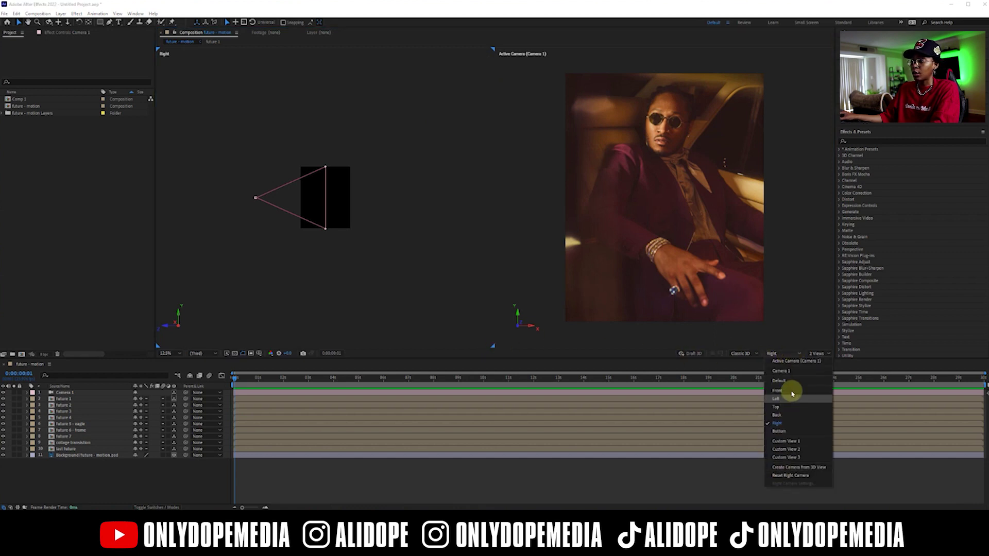
click(780, 431)
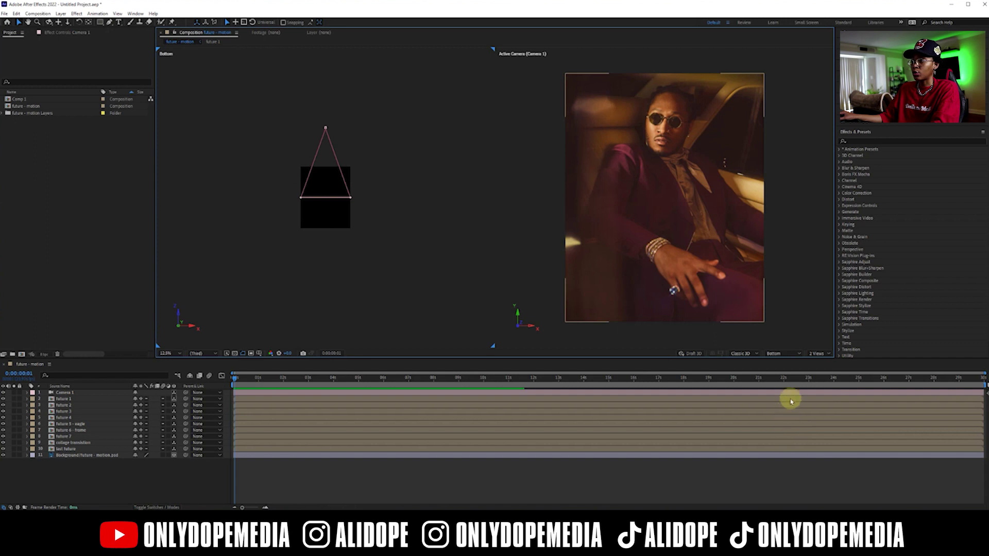
click(780, 354)
click(775, 390)
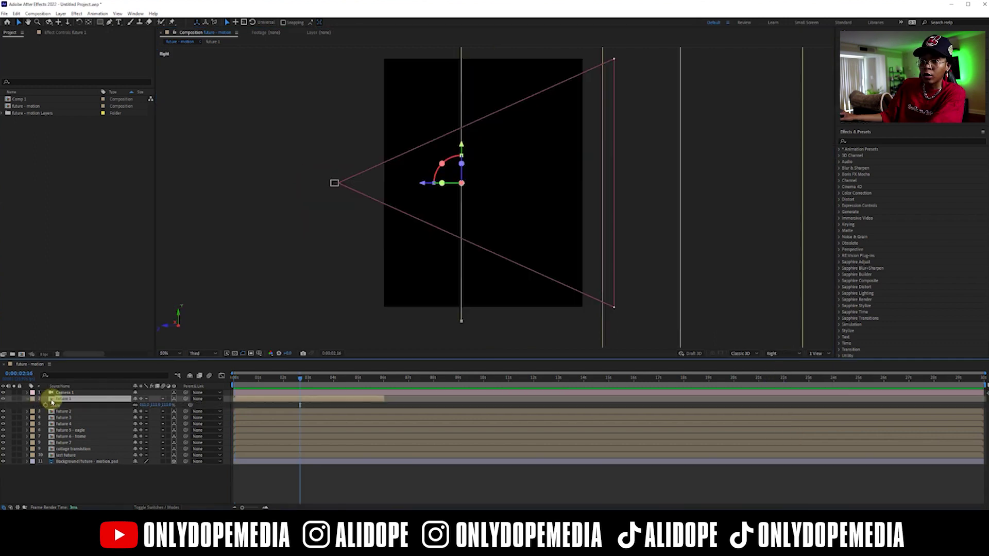
Step: Open the future 1 precomposition, enlarge its viewer area, and check which part of the picture the futur 1 arm layer covers
double_click(51, 401)
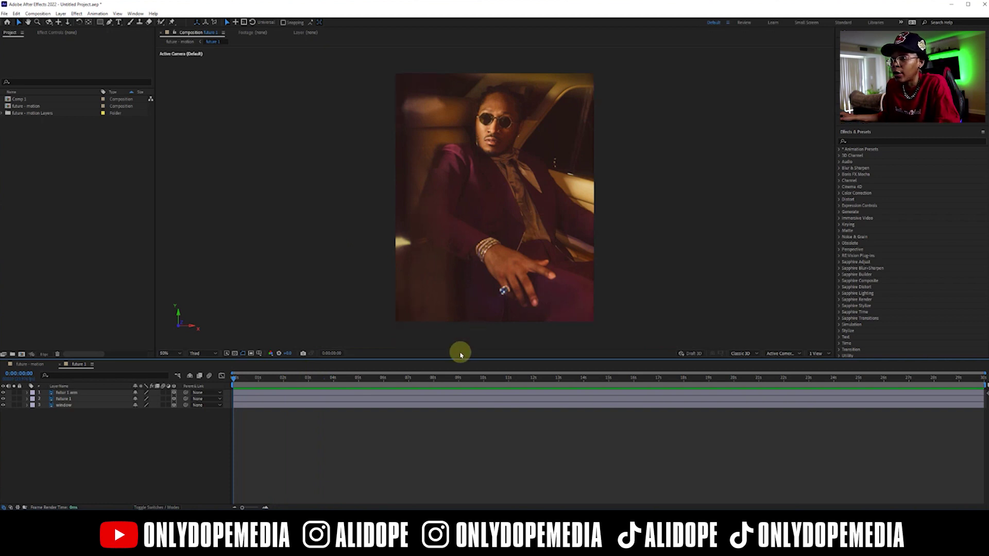
drag(455, 358, 444, 405)
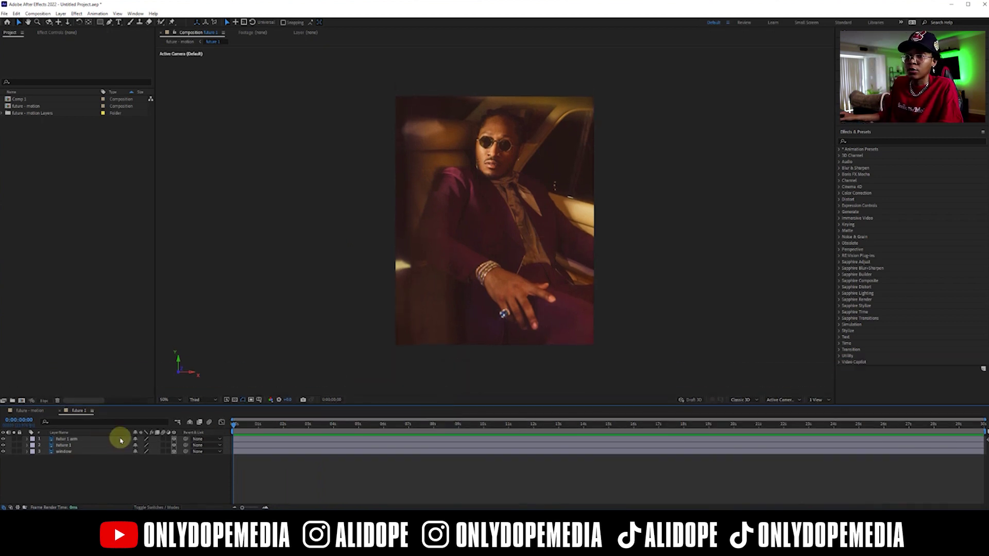
click(81, 439)
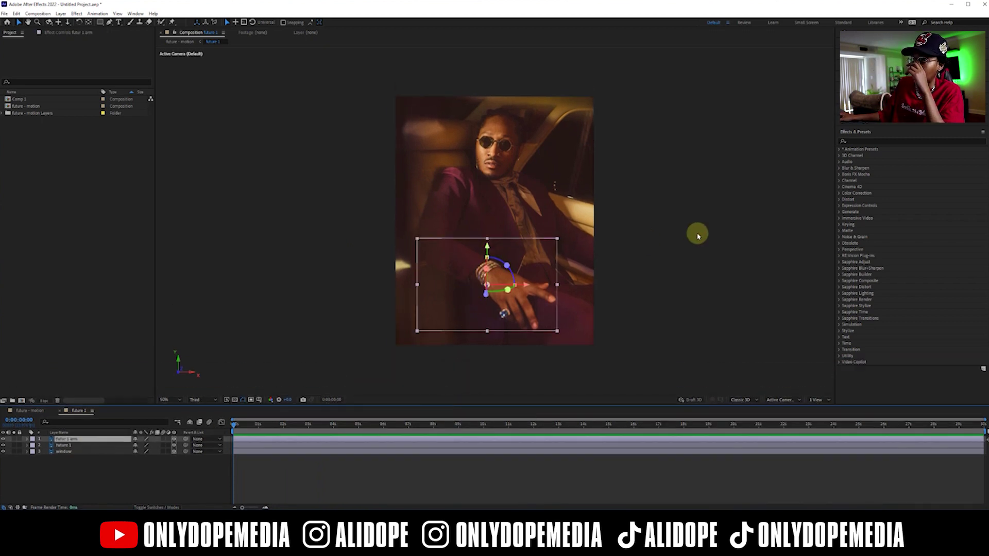
click(217, 136)
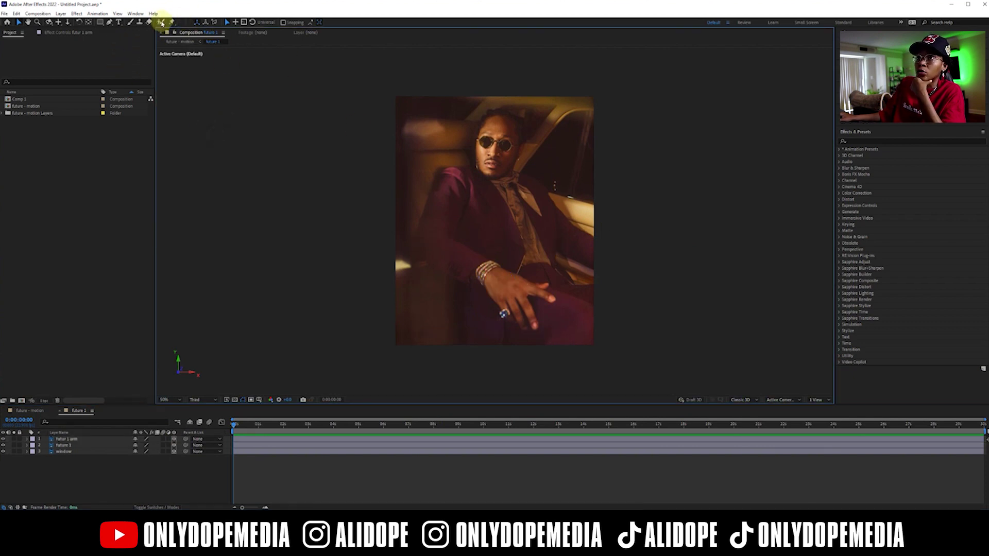
Step: Place Puppet pins on the futur 1 arm layer along the sleeve and at the bracelets on the wrist
click(173, 24)
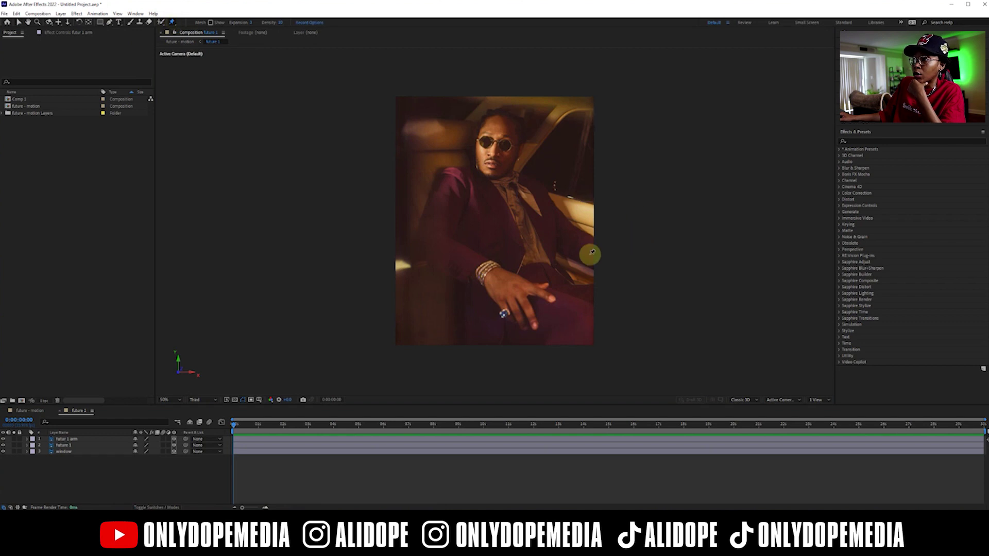
key(period)
key(period)
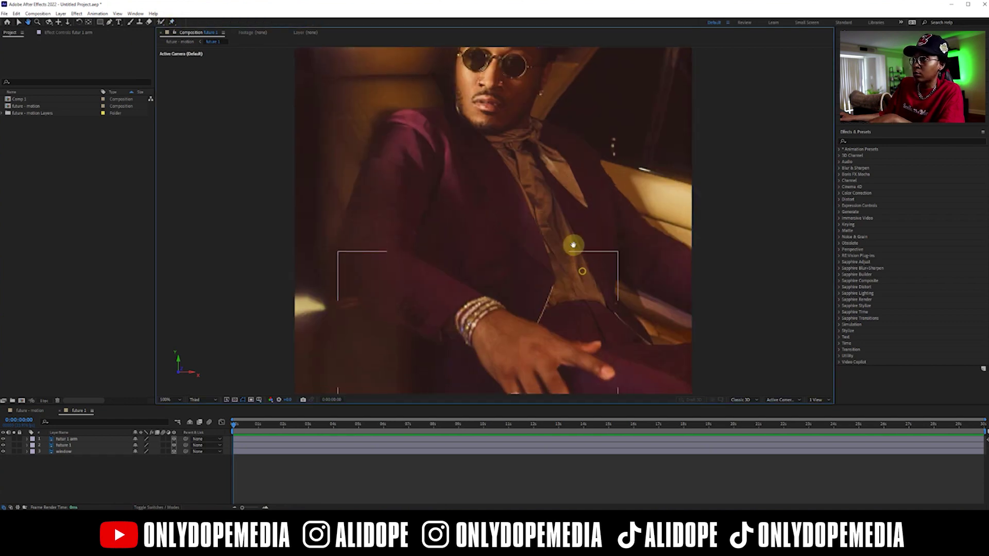
drag(570, 242, 558, 170)
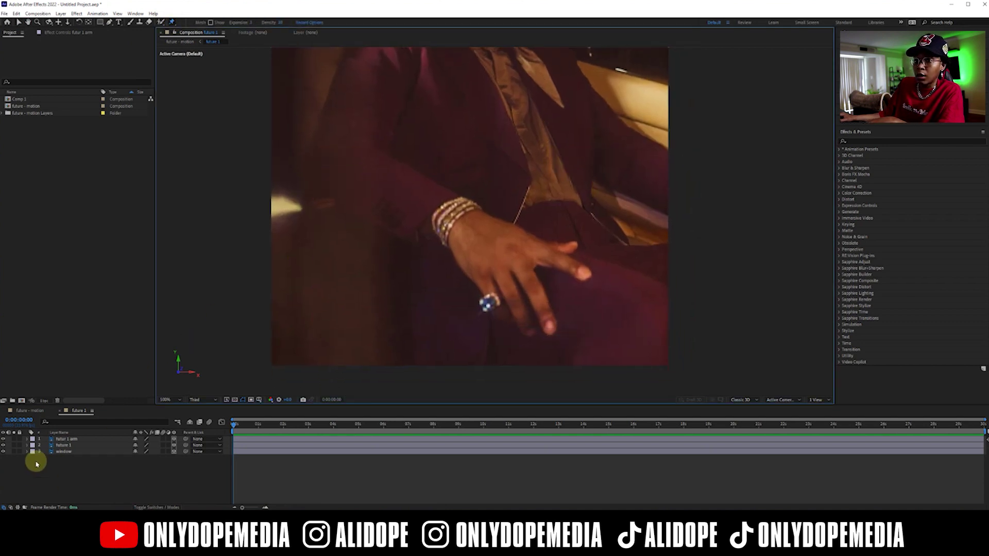
click(4, 439)
click(4, 439)
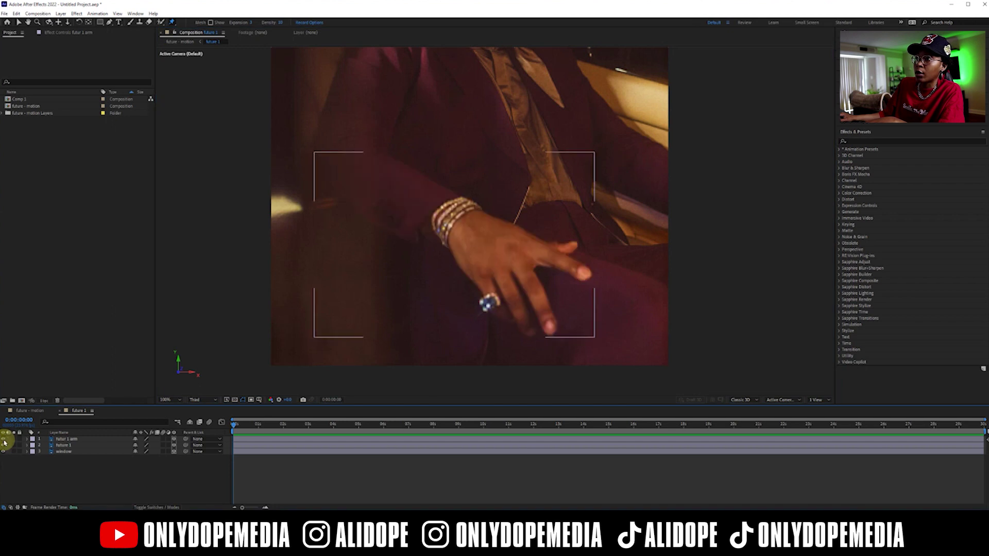
click(330, 180)
click(382, 154)
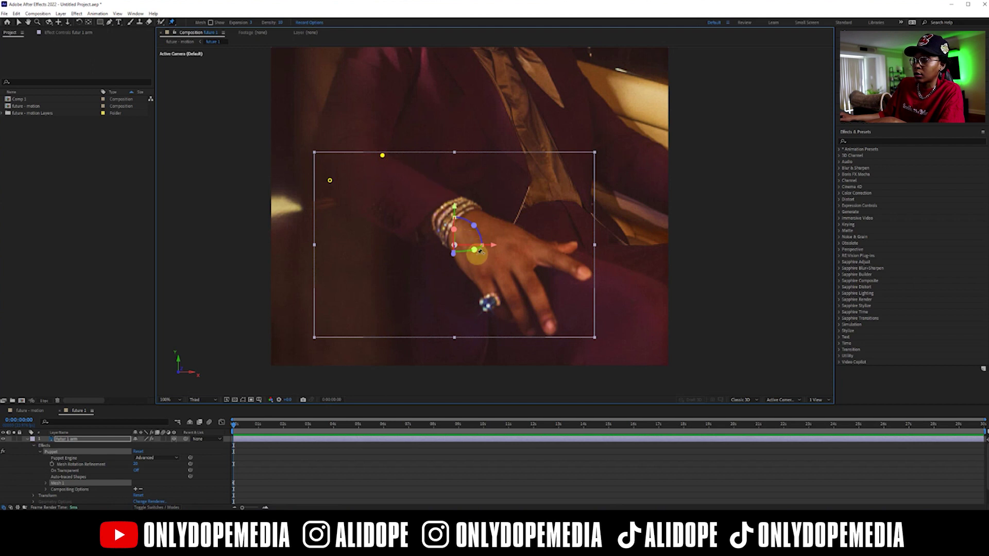
click(438, 231)
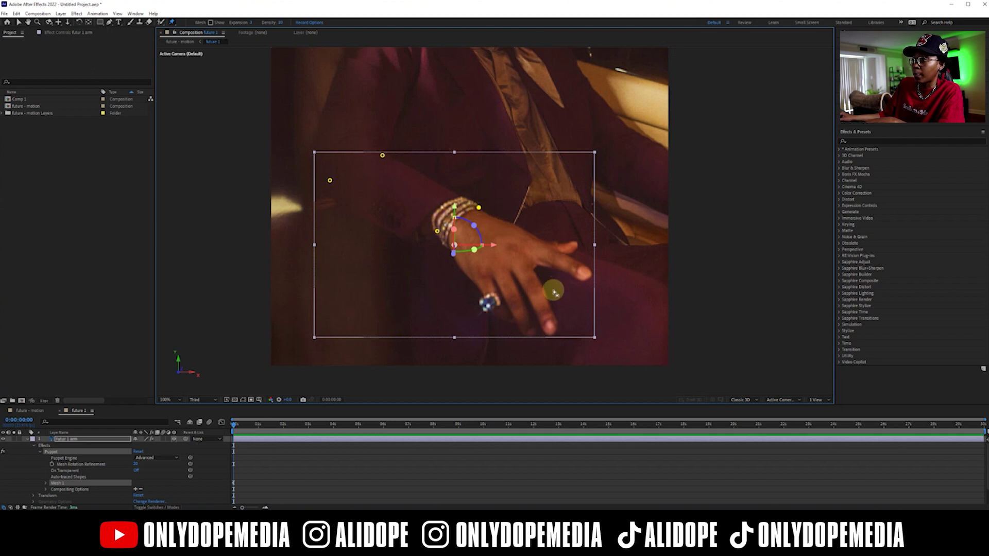
Step: Add Puppet pins on the fingertips and the thumb of the hand
click(509, 319)
click(547, 323)
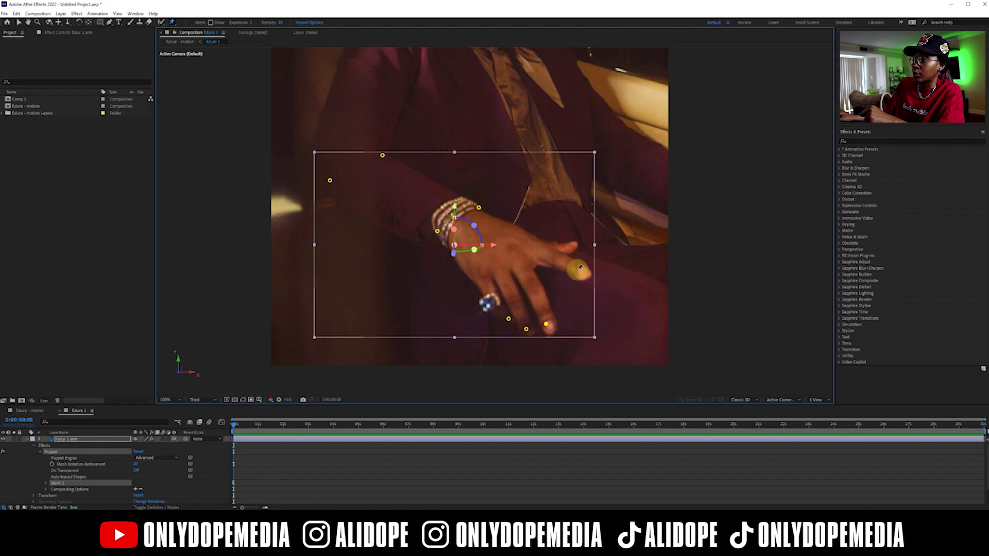
click(578, 269)
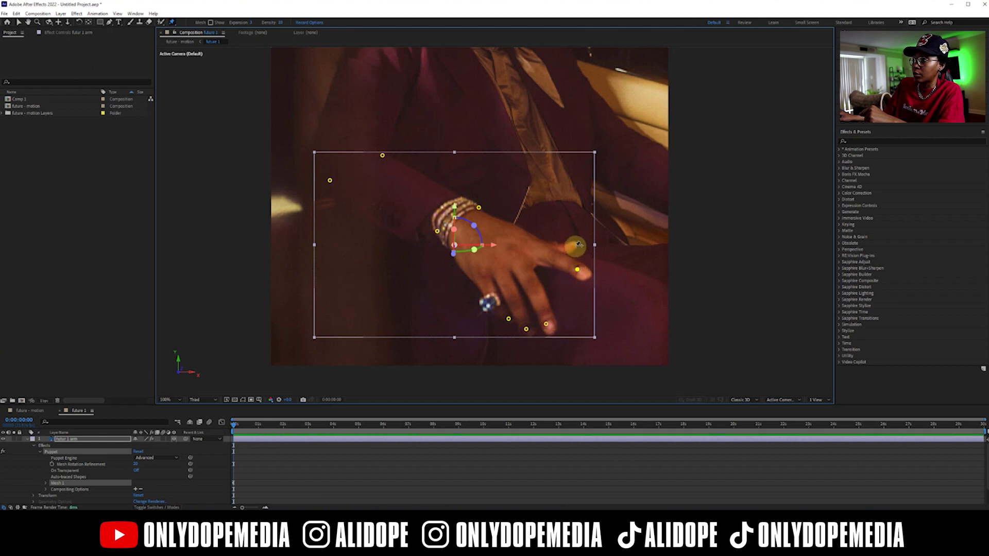
click(524, 331)
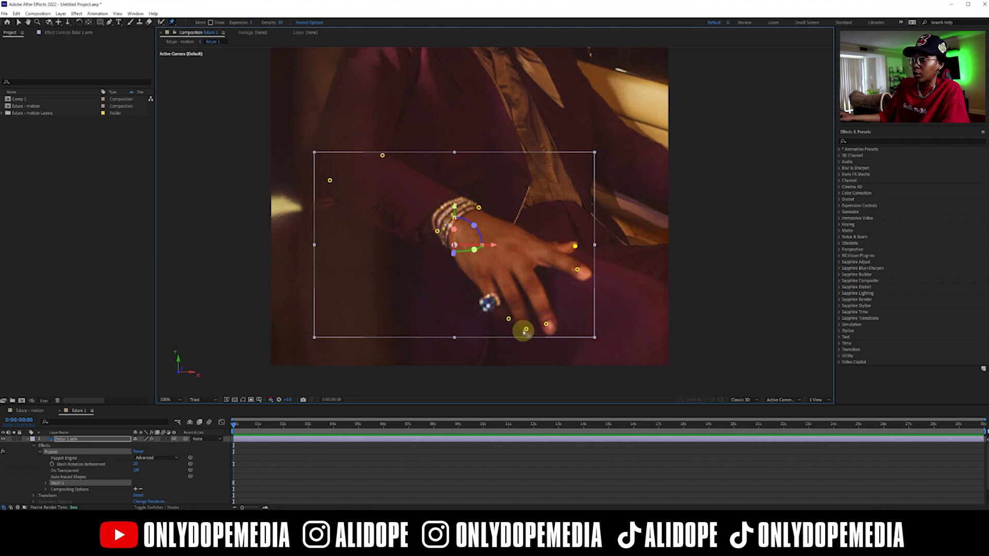
Step: Enlarge the timeline and examine the Puppet effect's Mesh 1 and Compositing Options on the futur 1 arm layer
click(25, 440)
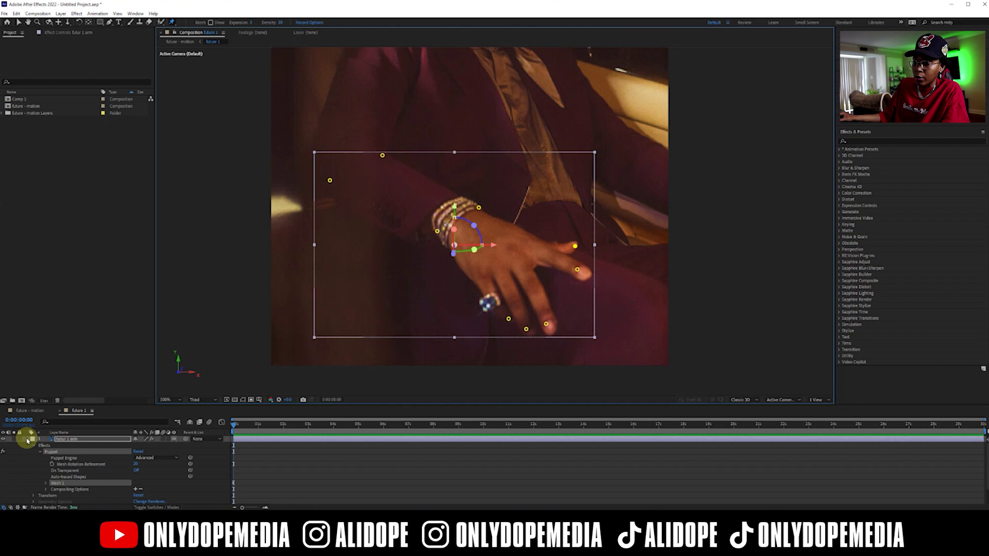
scroll(278, 452, down, 2)
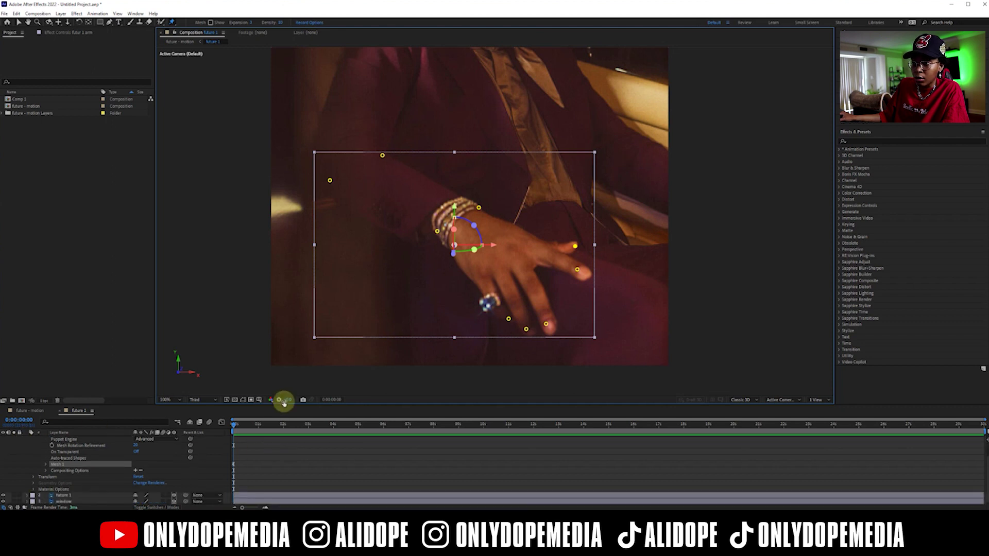
drag(283, 405, 280, 332)
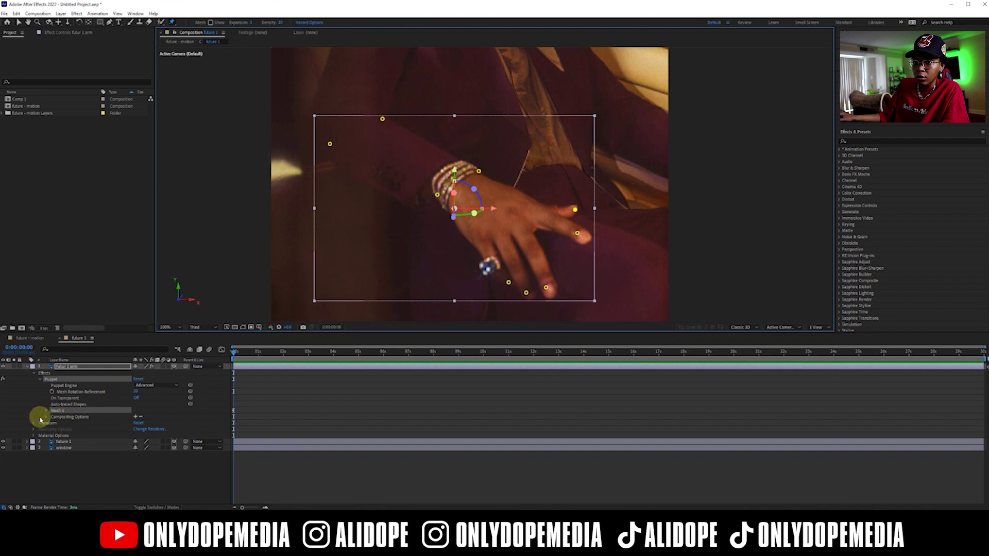
click(45, 412)
click(45, 412)
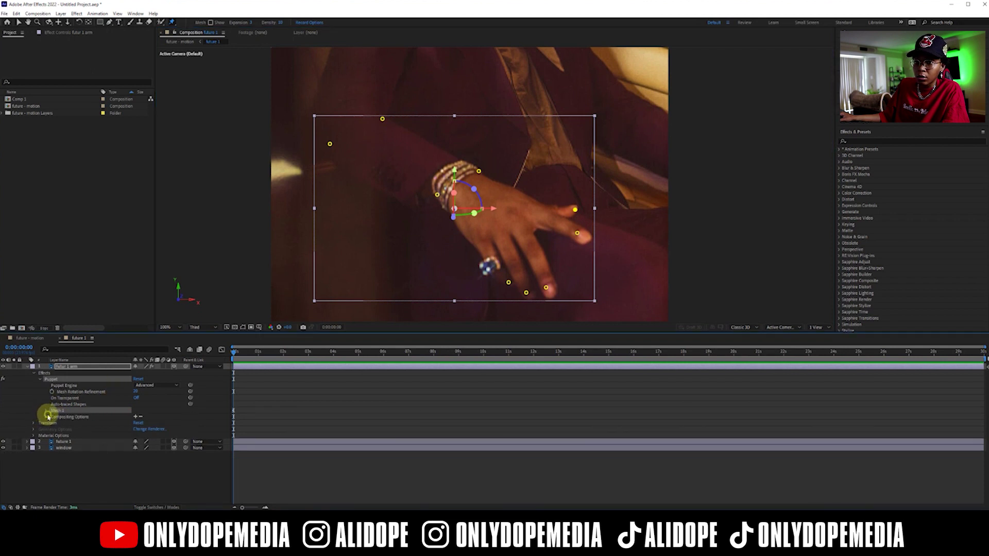
click(48, 417)
click(48, 417)
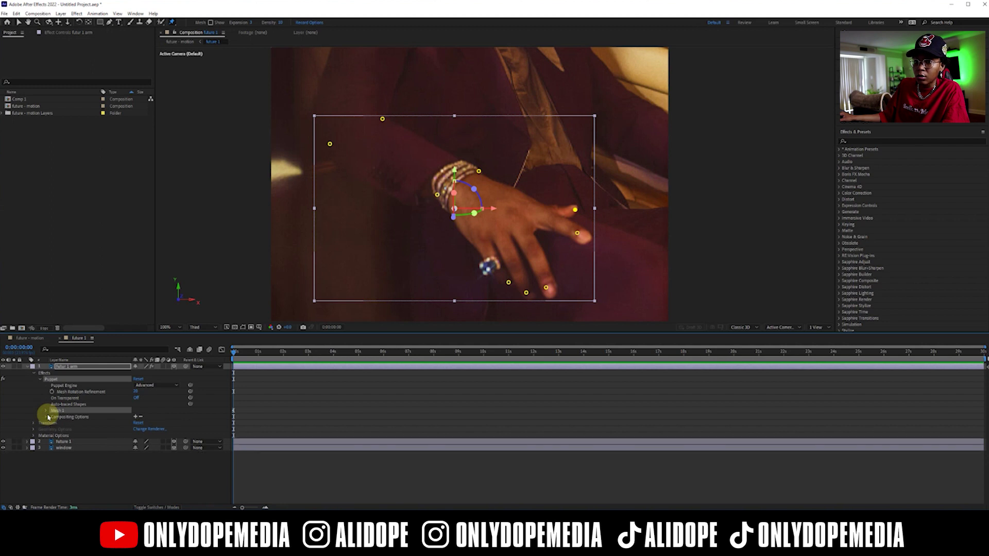
click(509, 282)
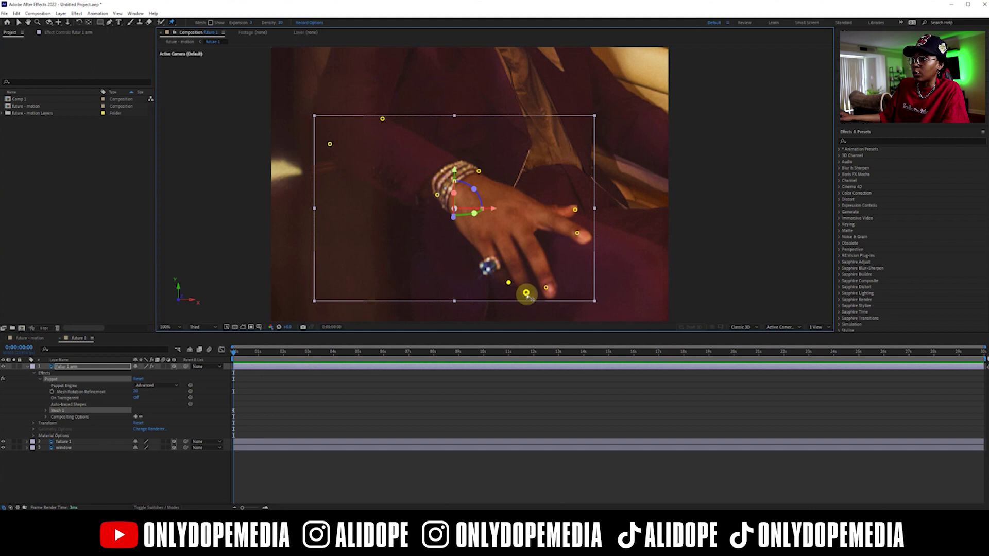
drag(548, 290, 523, 290)
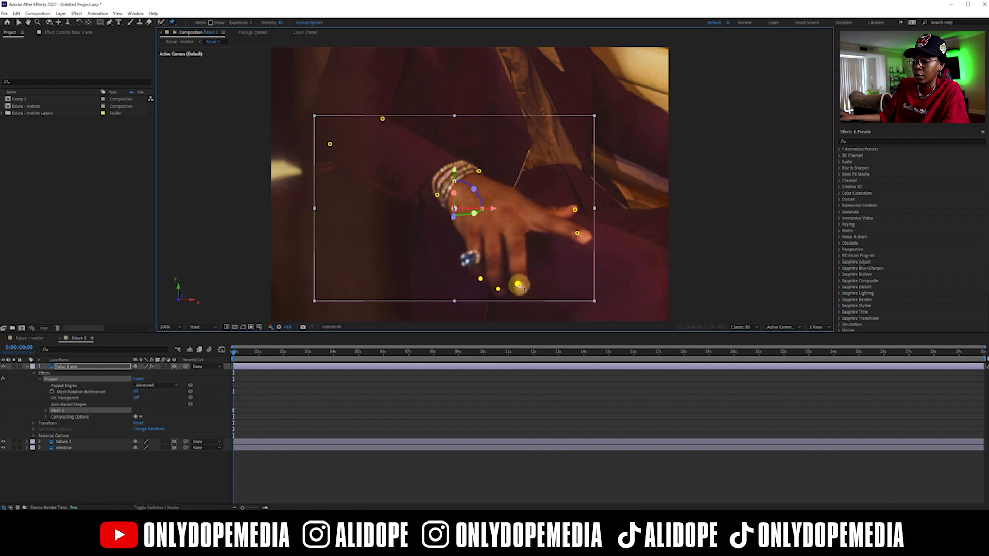
click(264, 352)
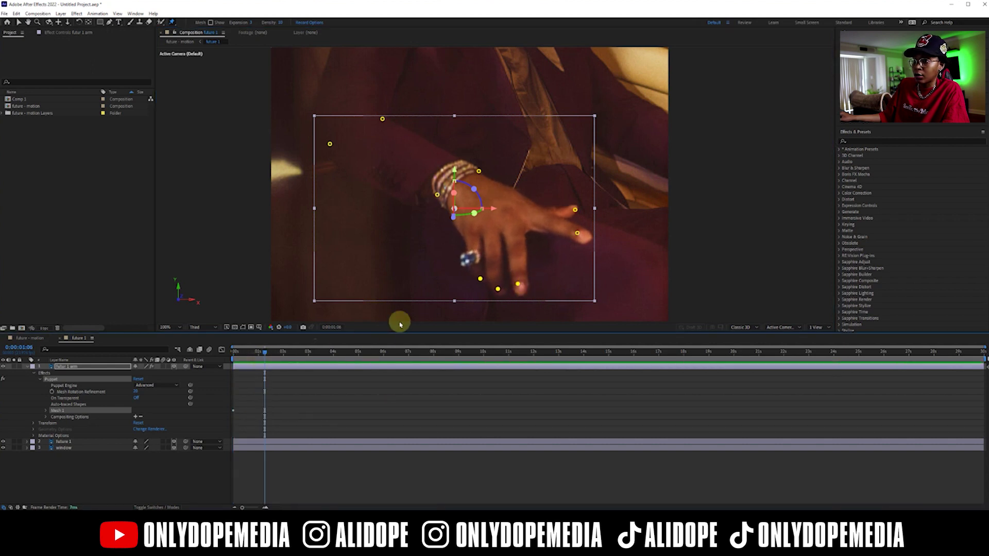
drag(499, 292, 517, 291)
key(space)
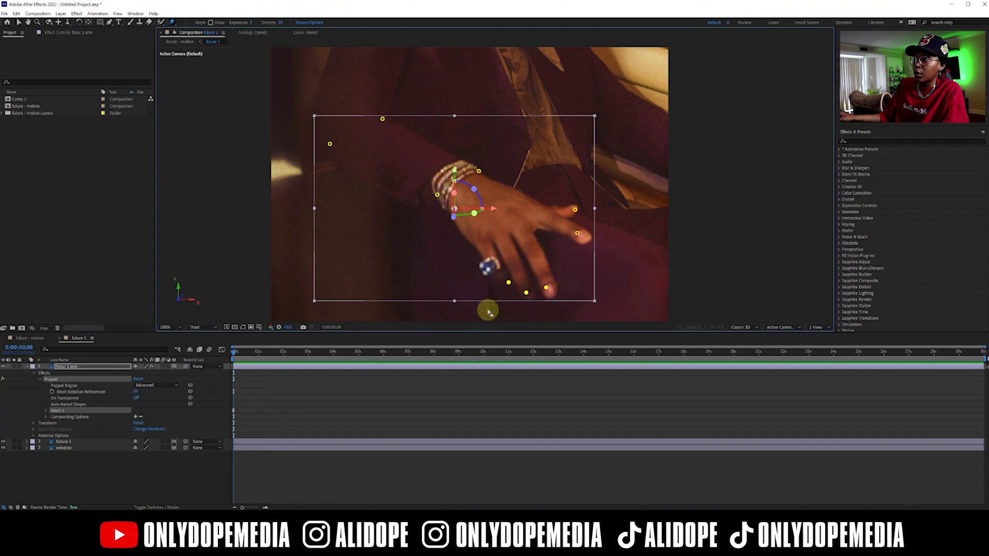
Step: At 0:00:01:11, select the fingertip and thumb Puppet pins together and shift them slightly inward and down
click(572, 212)
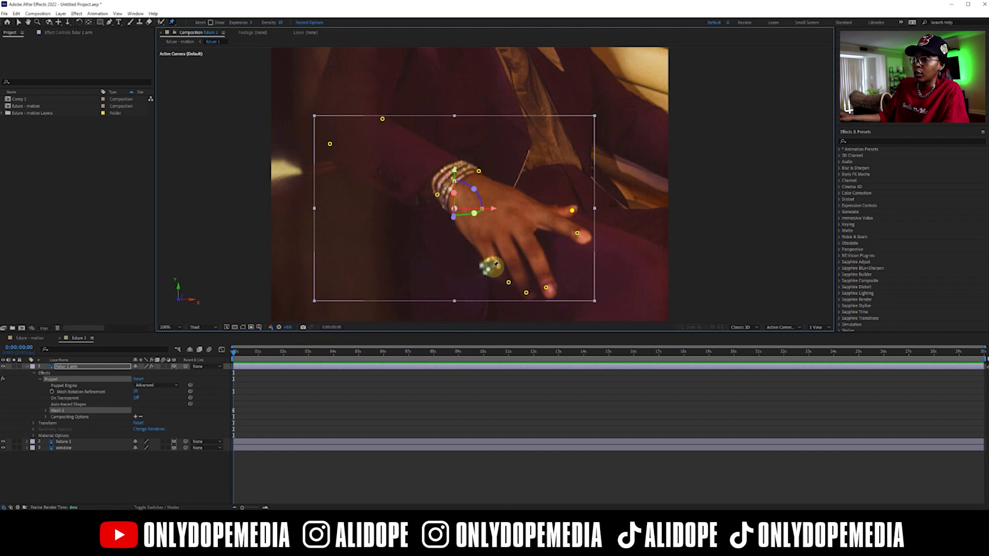
drag(236, 356, 262, 354)
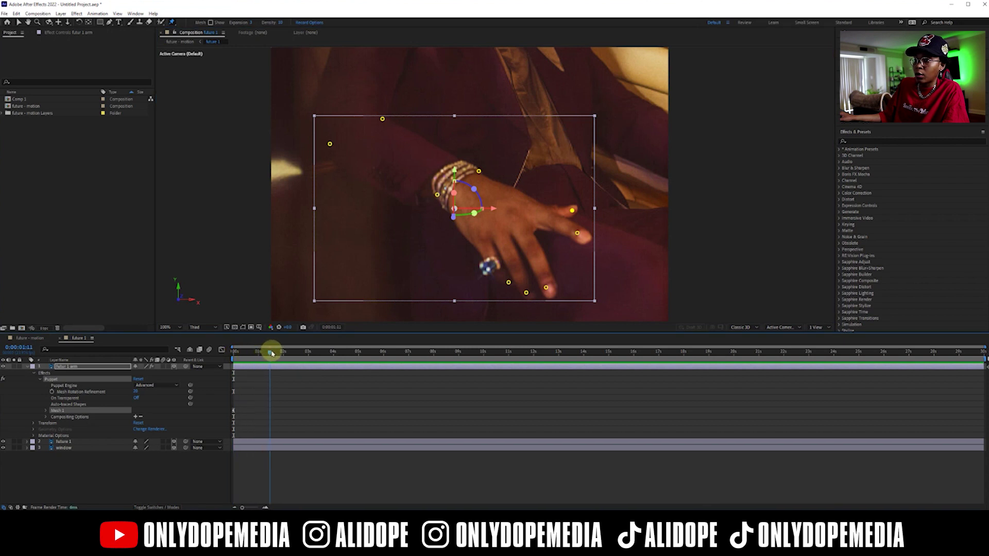
click(509, 283)
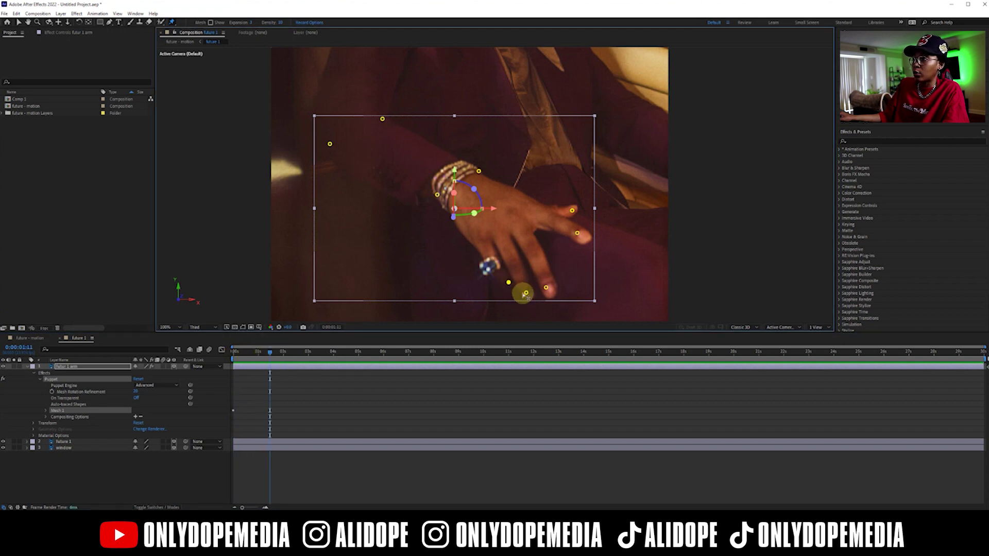
click(578, 234)
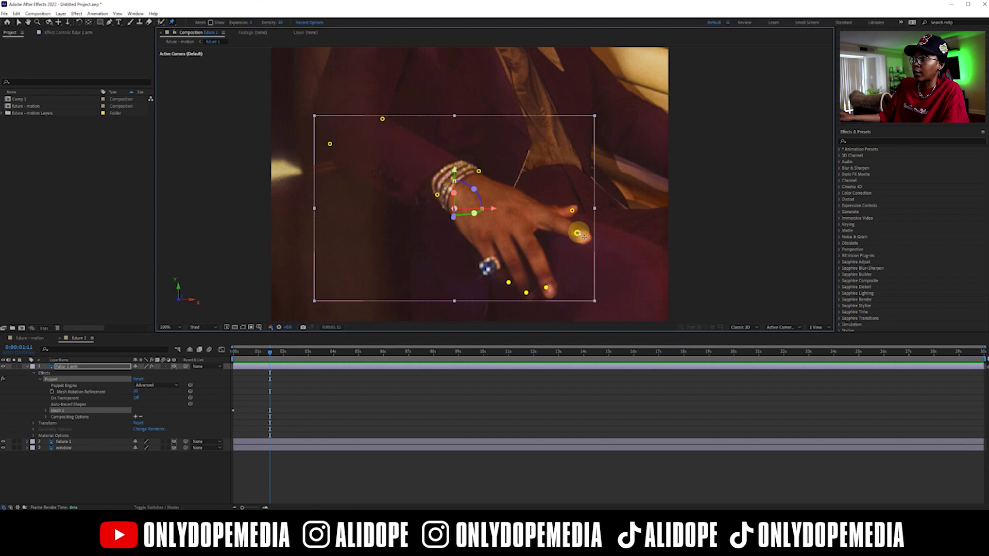
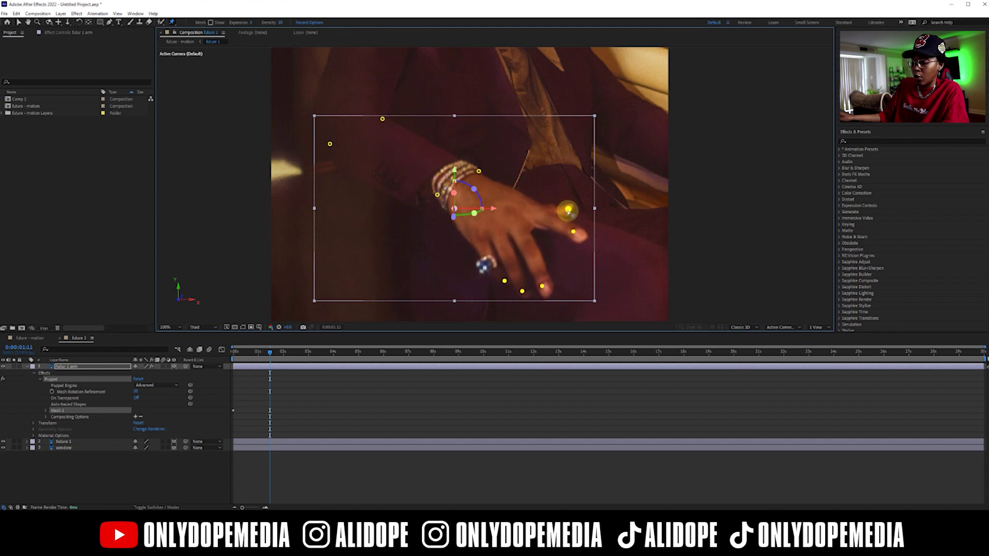
click(501, 189)
drag(569, 211, 574, 247)
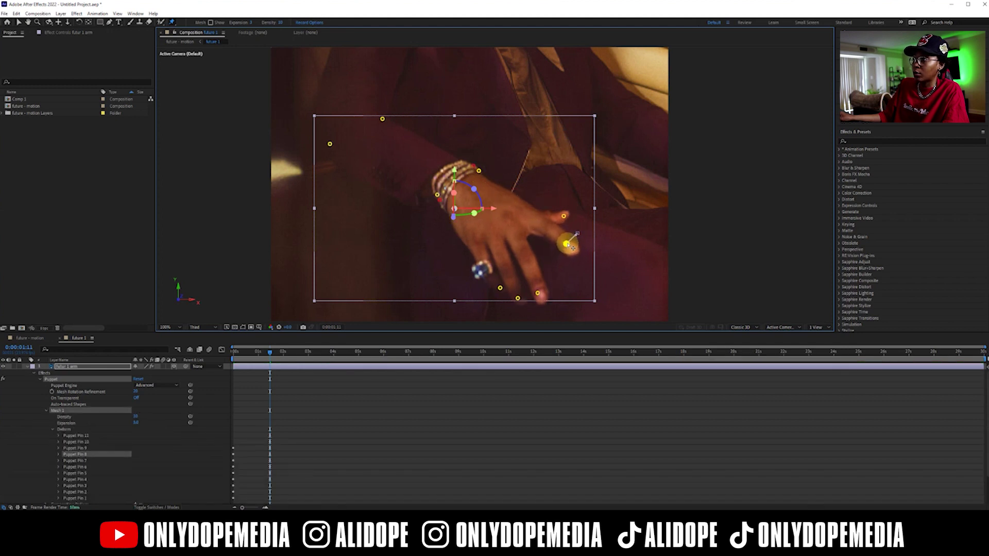
Step: Refine the hand pose at 0:00:01:11 by lowering the thumb pin and pulling the index fingertip pin inward
click(569, 218)
drag(569, 222, 568, 228)
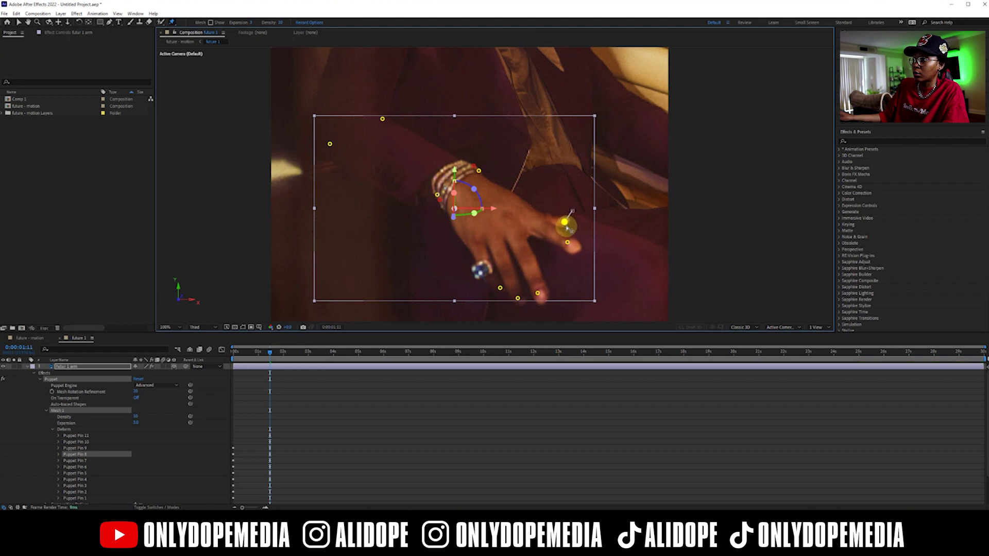
click(569, 246)
drag(573, 250, 567, 251)
Step: Animate further hand poses by shifting the wrist pins down toward the sleeve and moving the fingertip pins outward, ending at 0:00:03:18
mouse_move(285, 350)
mouse_down()
mouse_move(227, 359)
mouse_move(309, 355)
mouse_move(240, 361)
mouse_move(284, 366)
mouse_up()
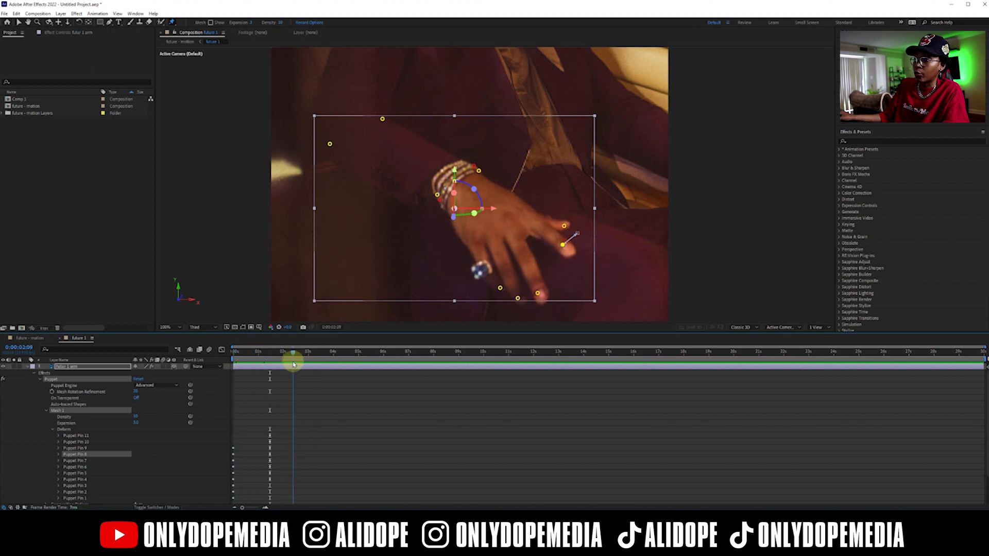
drag(296, 361, 327, 354)
click(326, 405)
drag(504, 274, 568, 228)
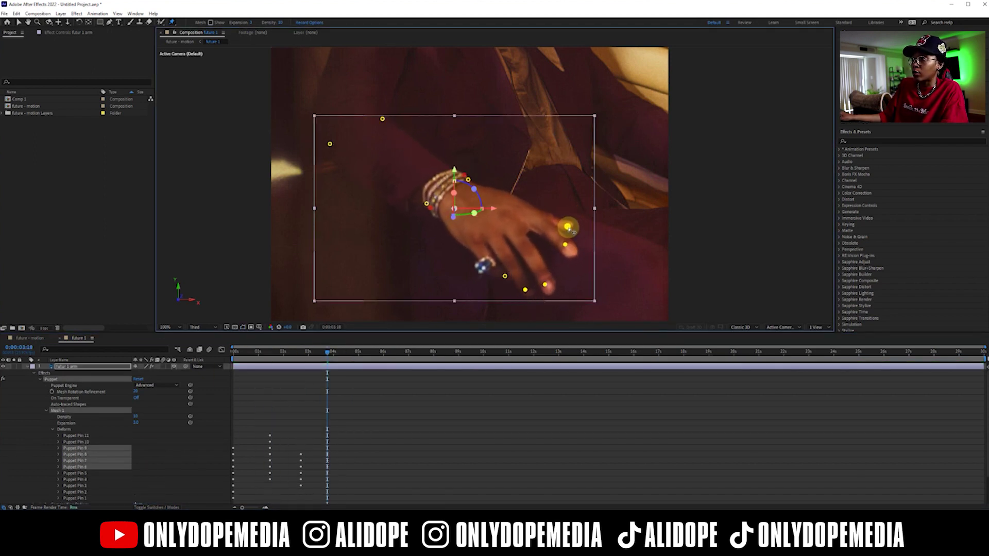
click(382, 119)
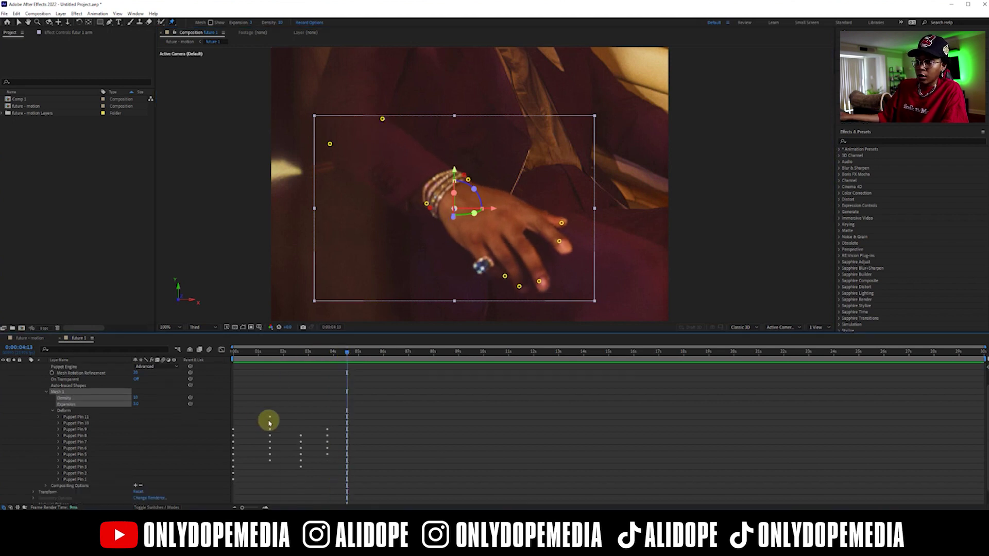
Step: Reveal the futur 1 arm layer's Puppet pin keyframes and paste a copy of all of them at 0:00:04:13
click(290, 432)
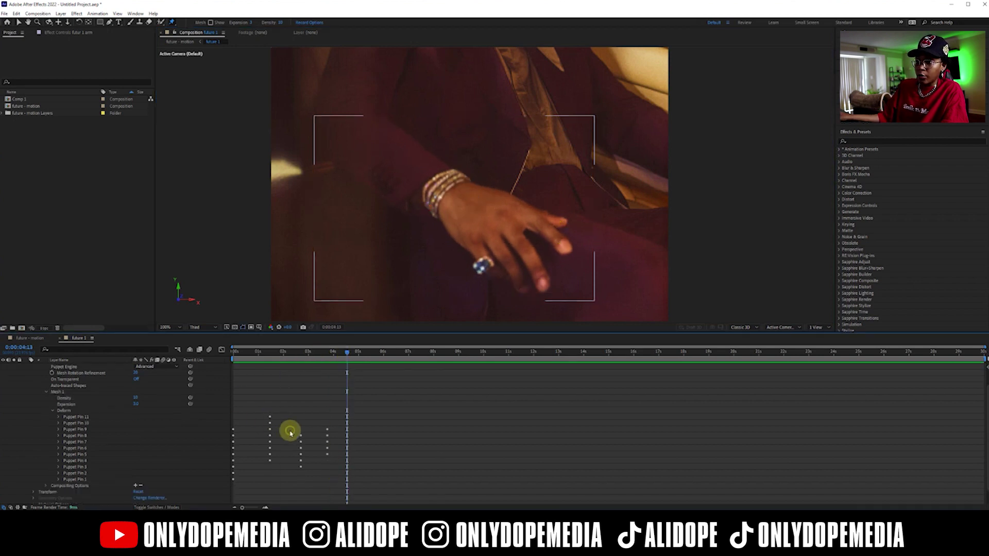
scroll(285, 426, up, 1)
click(292, 367)
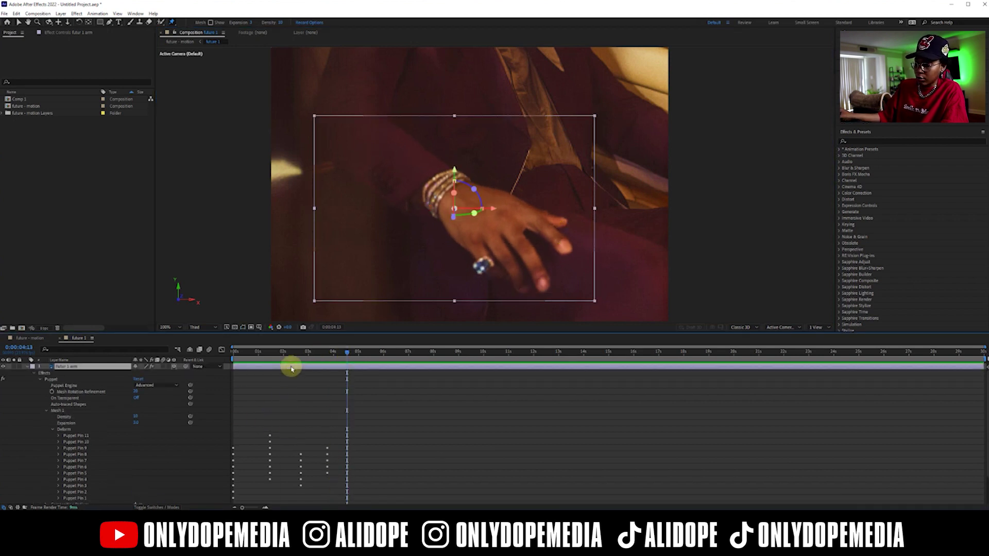
key(u)
drag(350, 494, 231, 388)
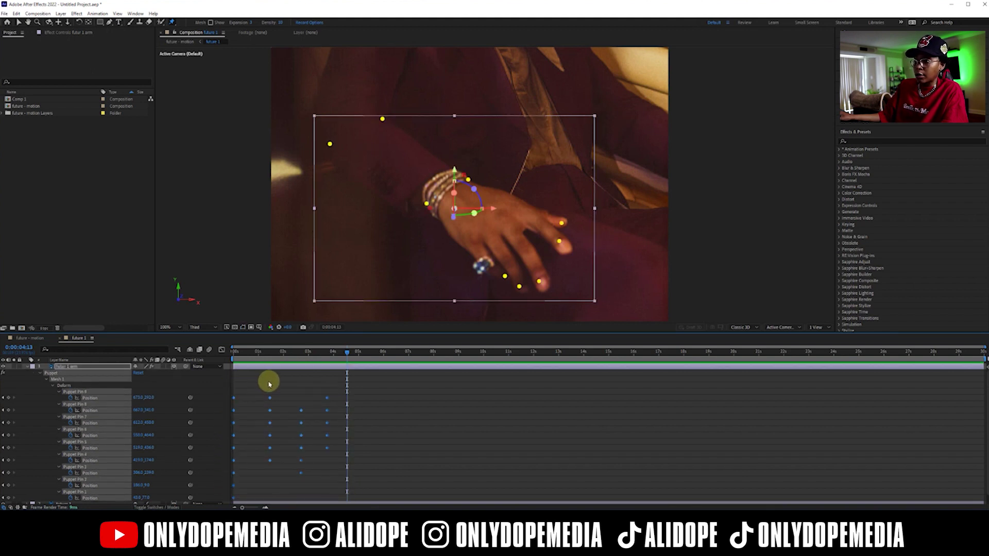
key(ctrl+v)
drag(333, 357, 431, 386)
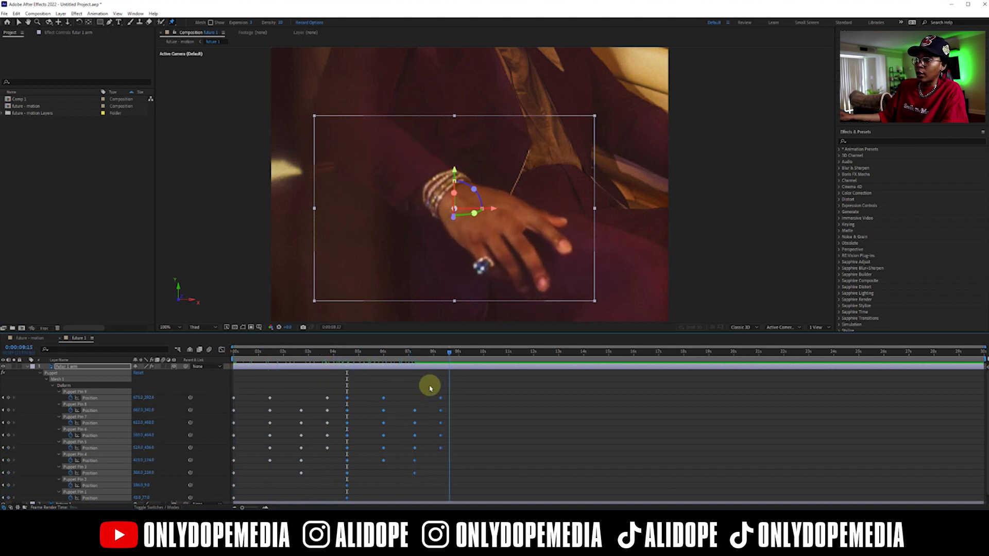
drag(466, 468, 229, 375)
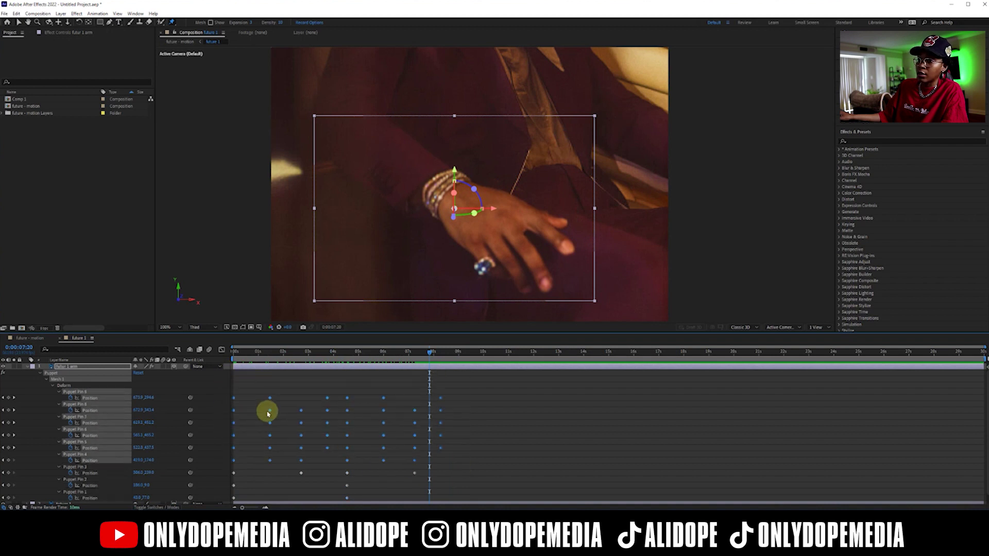
right_click(267, 411)
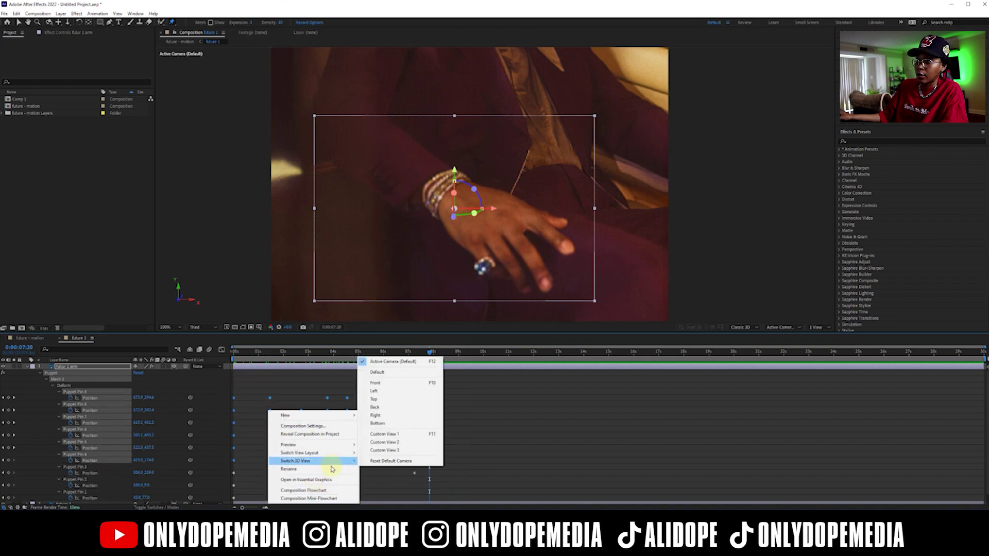
click(392, 470)
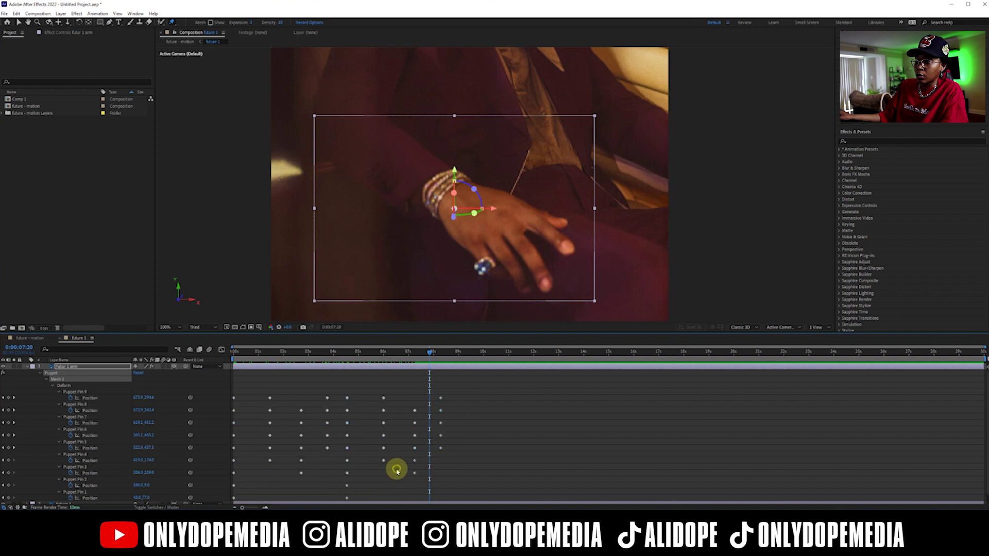
Step: Collapse the futur 1 arm layer, show the whole picture, and preview the arm movement over the first seconds
click(29, 368)
scroll(442, 271, up, 1)
scroll(442, 272, down, 2)
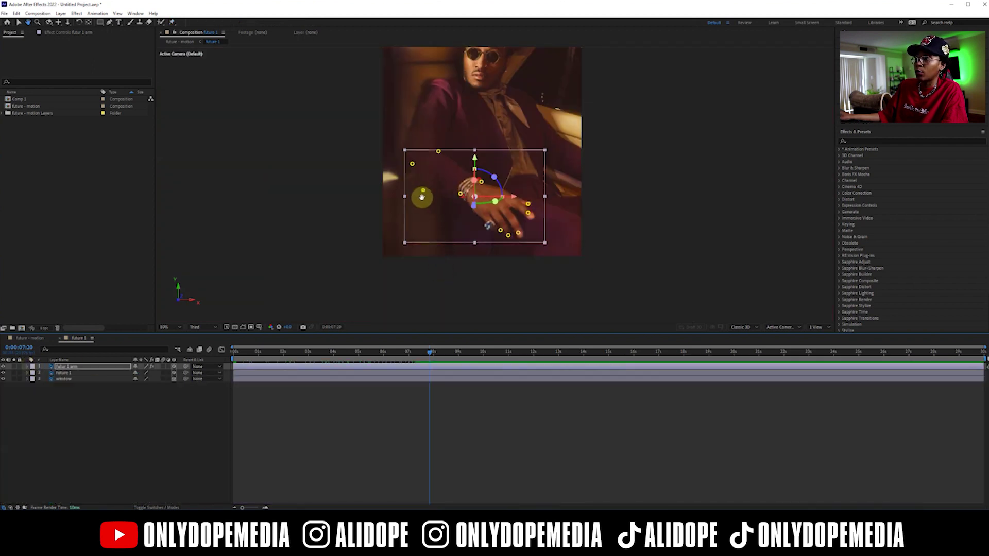
drag(423, 191, 417, 239)
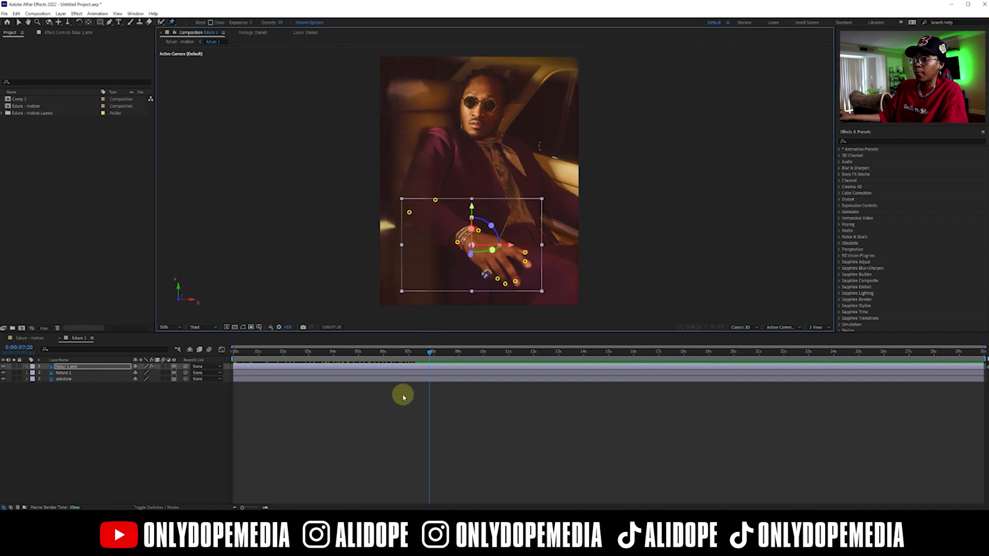
drag(279, 358, 328, 358)
click(361, 431)
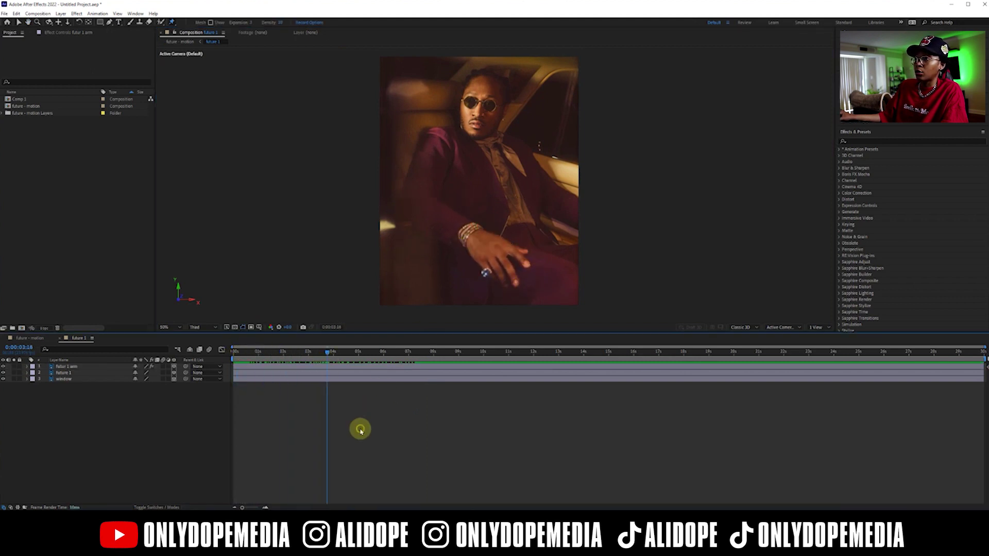
drag(235, 354, 322, 365)
Step: Select the window layer, expand its properties, and enable motion blur for it and the composition
scroll(474, 155, up, 2)
drag(494, 155, 434, 257)
key(ctrl+p)
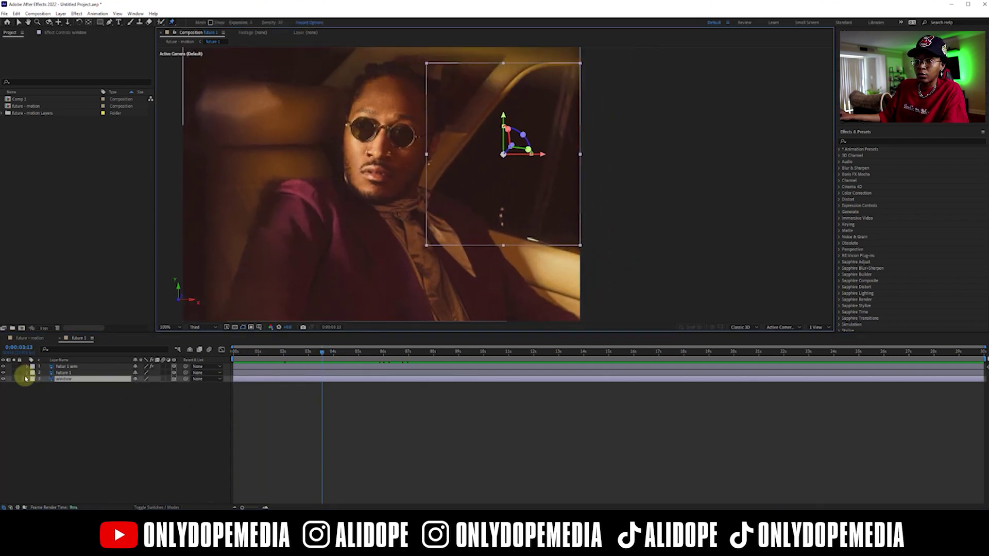
click(27, 380)
click(164, 380)
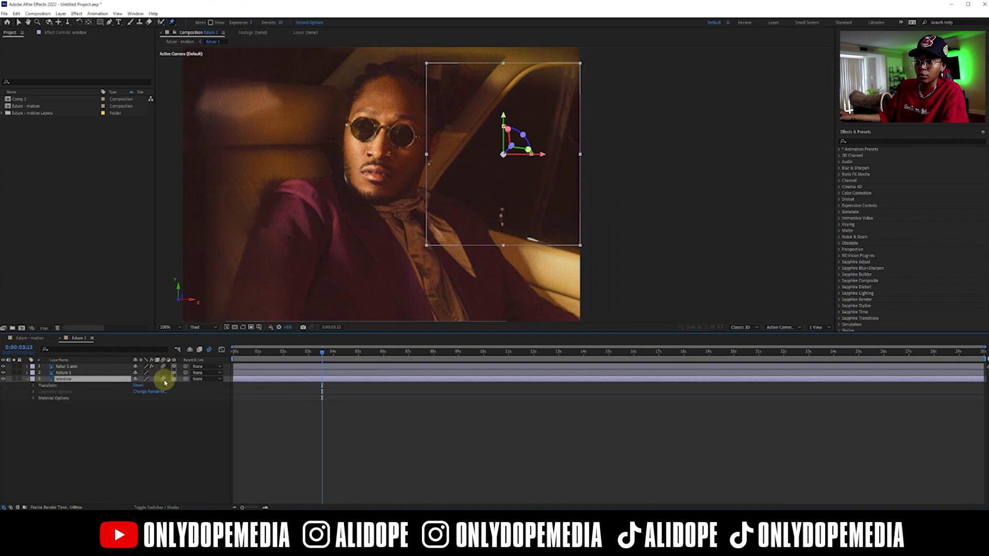
Step: Keyframe the window layer's Position at 0:00:03:13 and lower it to Y 895.5 at 0:00:04:23
click(34, 386)
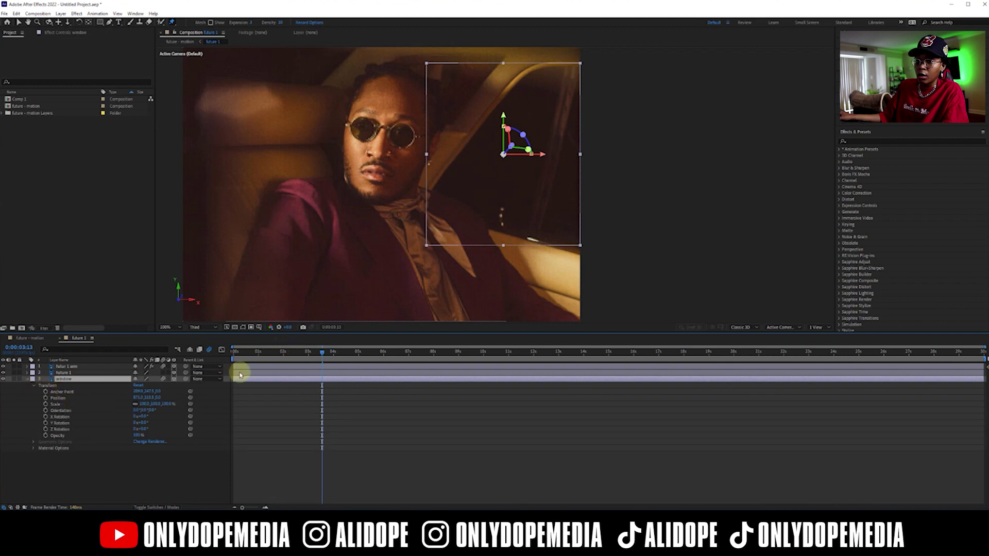
click(45, 398)
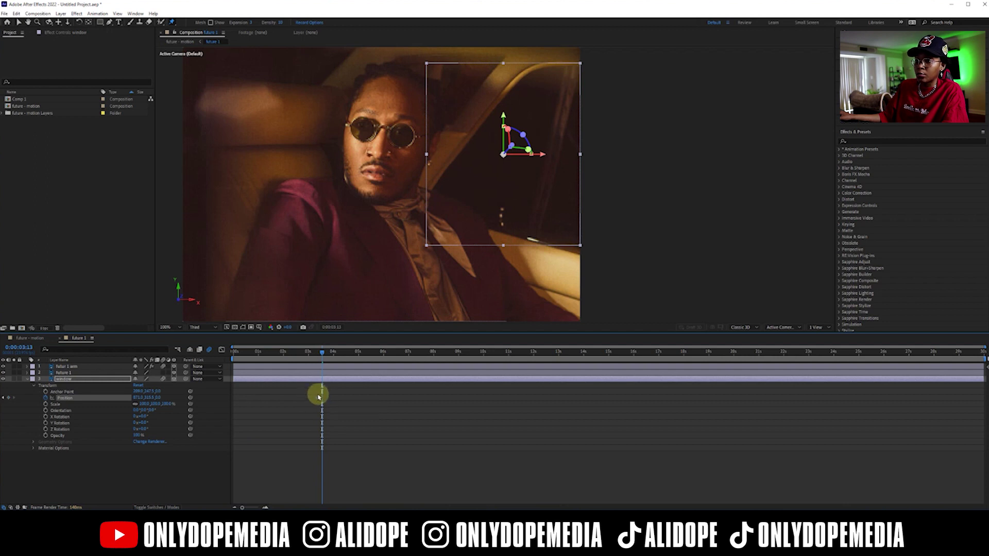
drag(358, 354, 358, 354)
drag(155, 398, 385, 377)
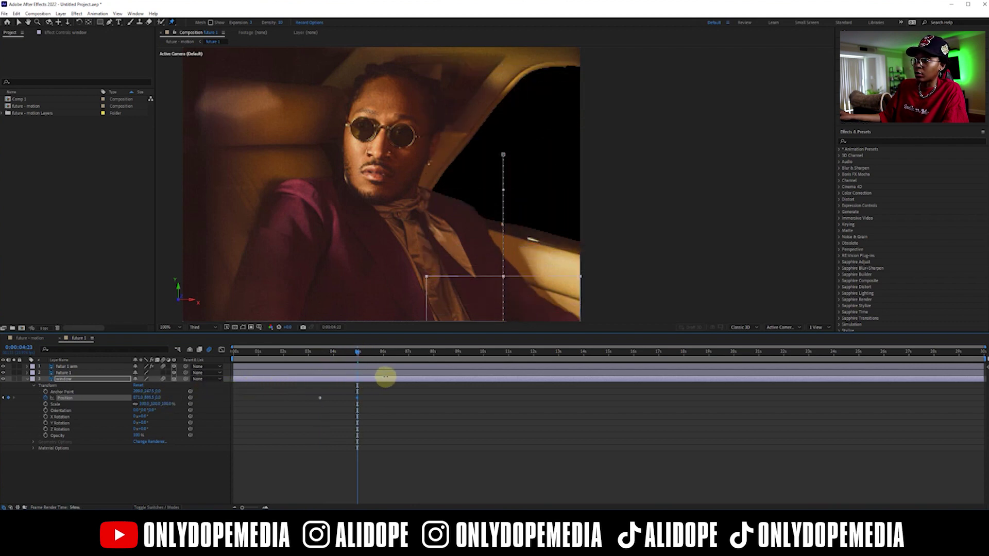
Step: Apply Easy Ease Out to both Position keyframes of the window layer
drag(316, 396, 361, 401)
right_click(357, 398)
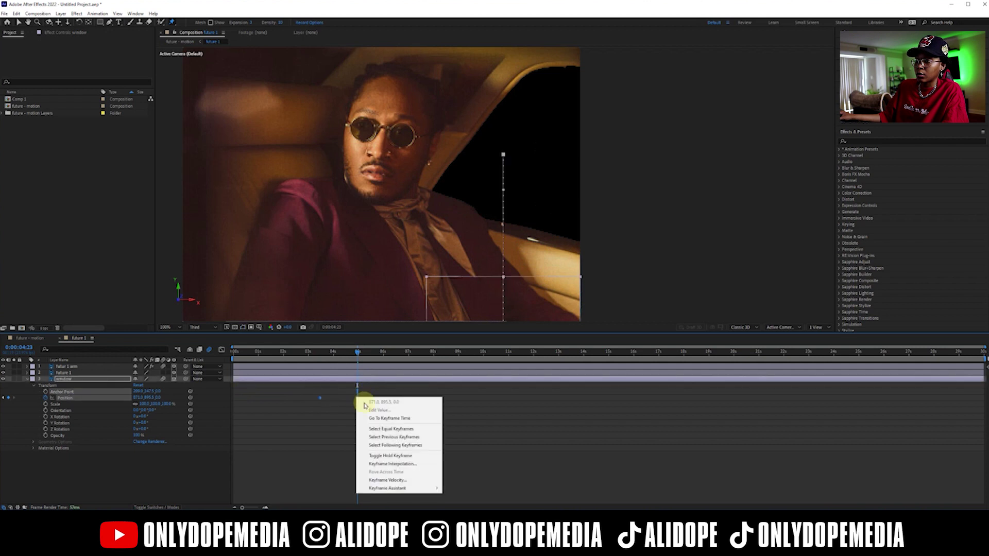
mouse_move(439, 489)
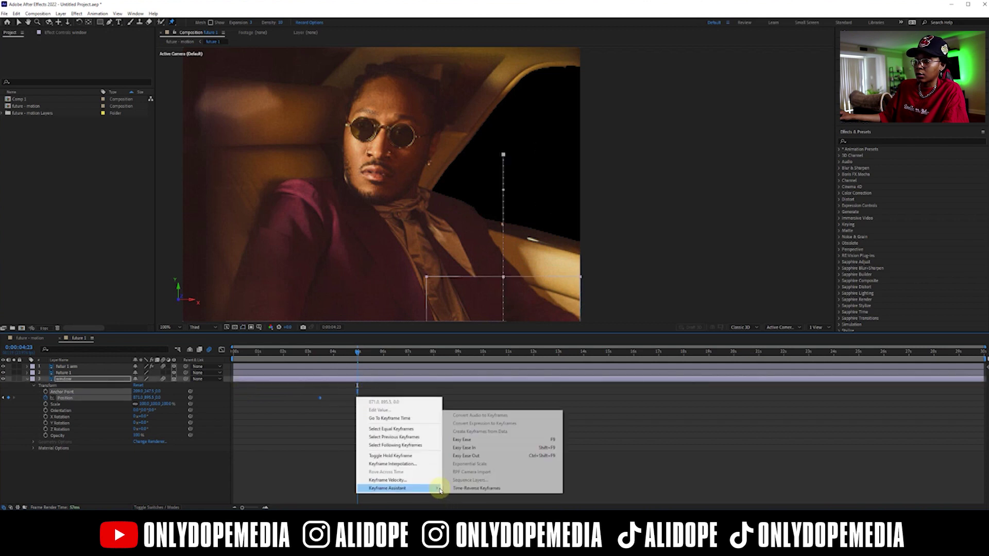
click(472, 457)
Step: Preview the window lowering in the whole picture between about 3 and 6 seconds
drag(320, 354, 390, 366)
key(comma)
key(comma)
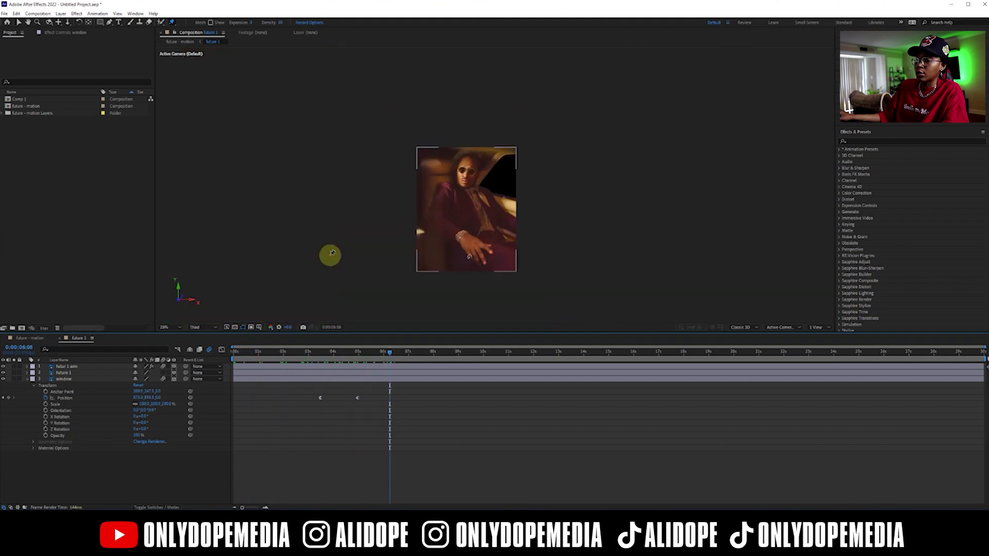
key(period)
drag(408, 234, 412, 189)
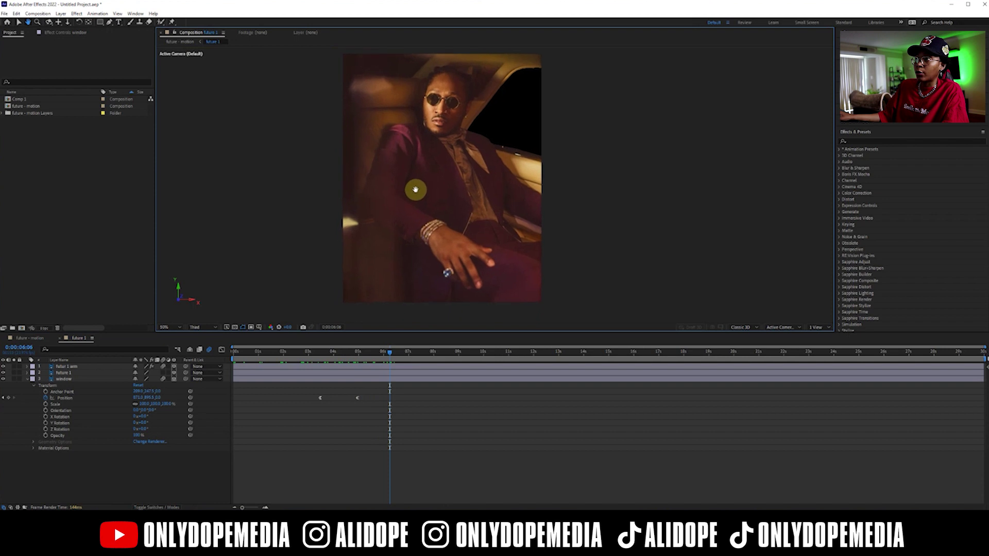
key(ctrl+p)
drag(309, 361, 380, 355)
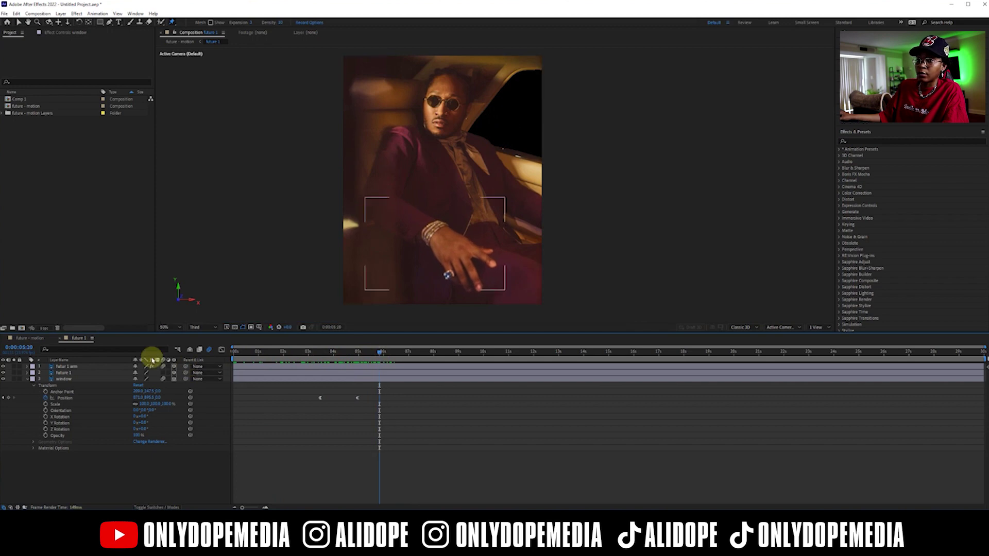
Step: Return to the future - motion composition and display it in 2 Views
click(61, 339)
click(293, 372)
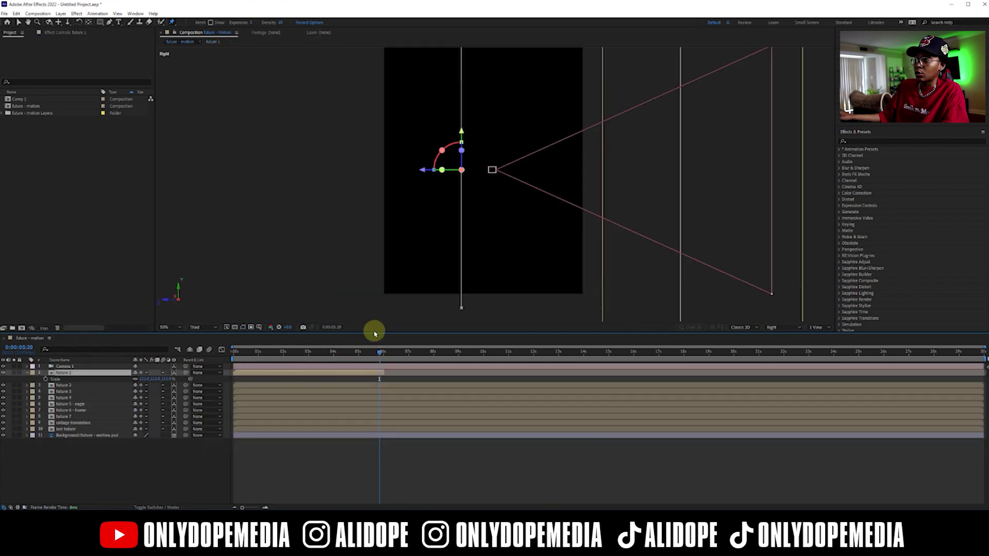
click(819, 328)
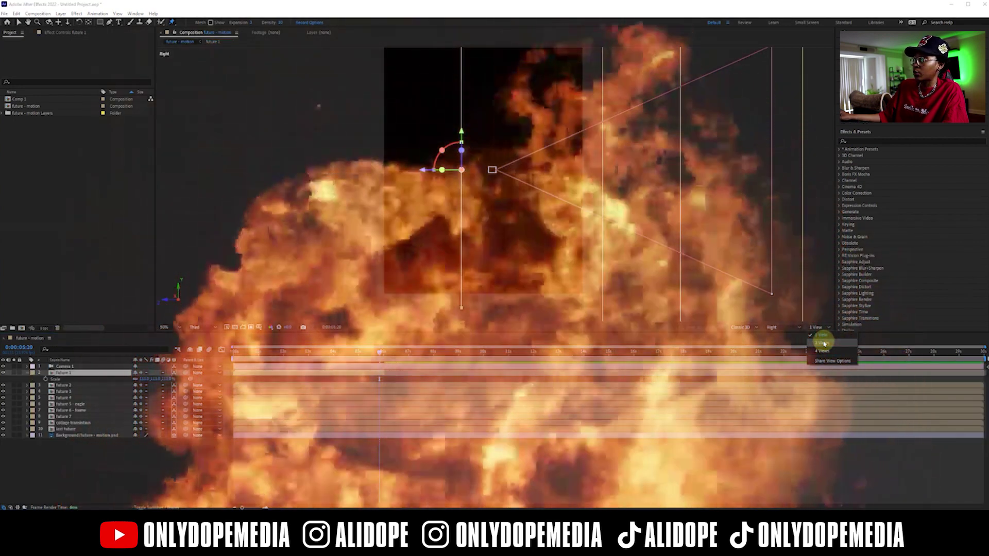
click(824, 344)
drag(249, 356, 384, 335)
drag(258, 356, 231, 357)
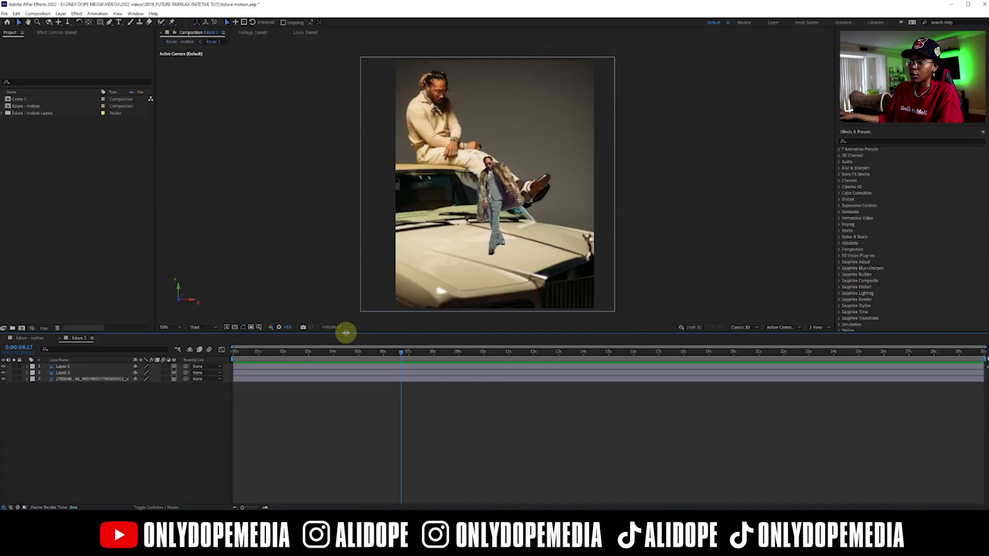
Step: Trim the start of all three layers in the future 2 composition to 0:00:04:23, matching its clip in future - motion
drag(345, 331, 340, 391)
click(254, 425)
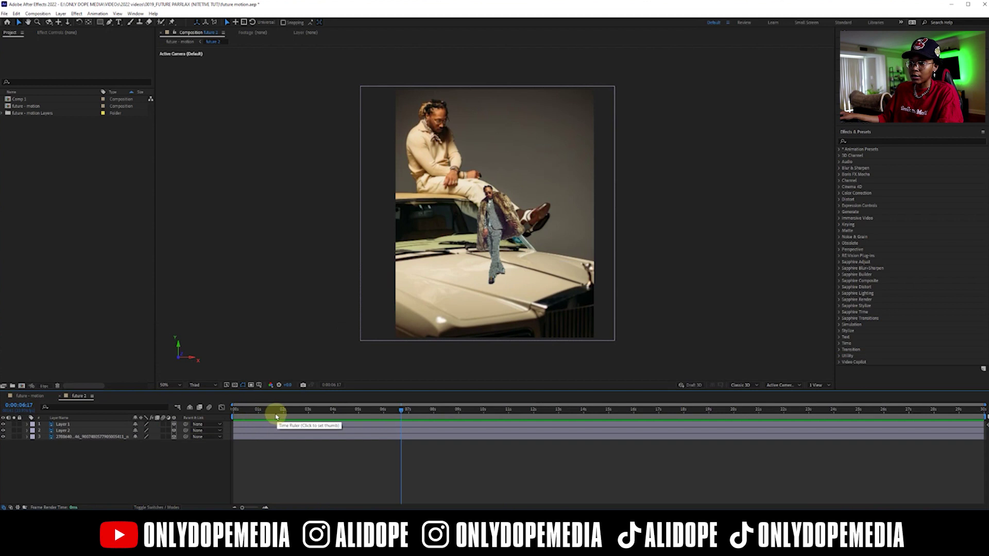
click(24, 396)
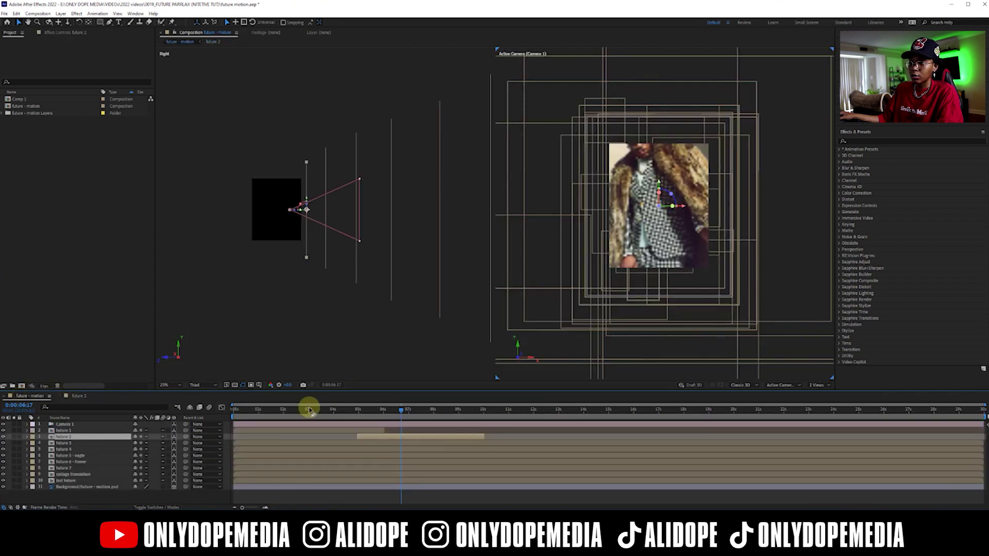
drag(361, 414, 358, 415)
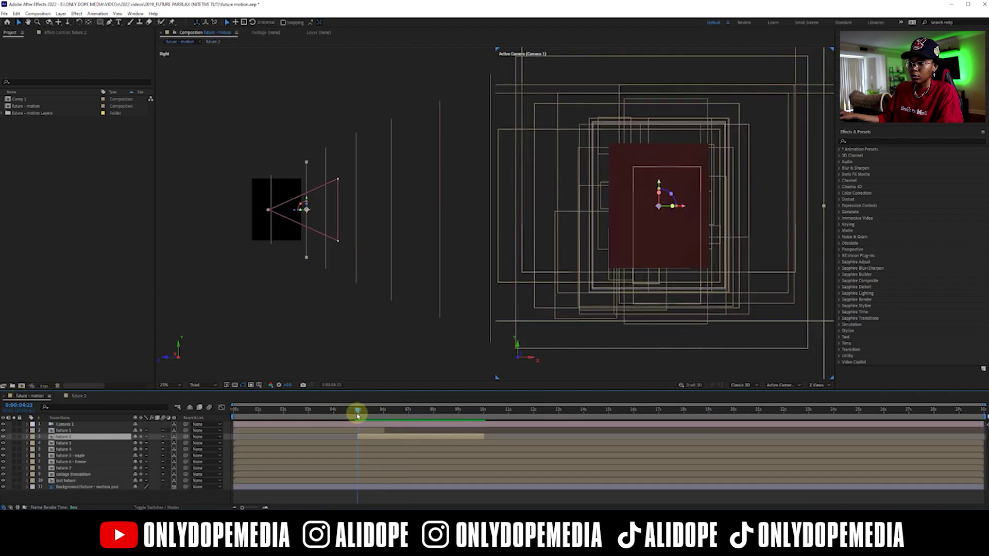
double_click(367, 437)
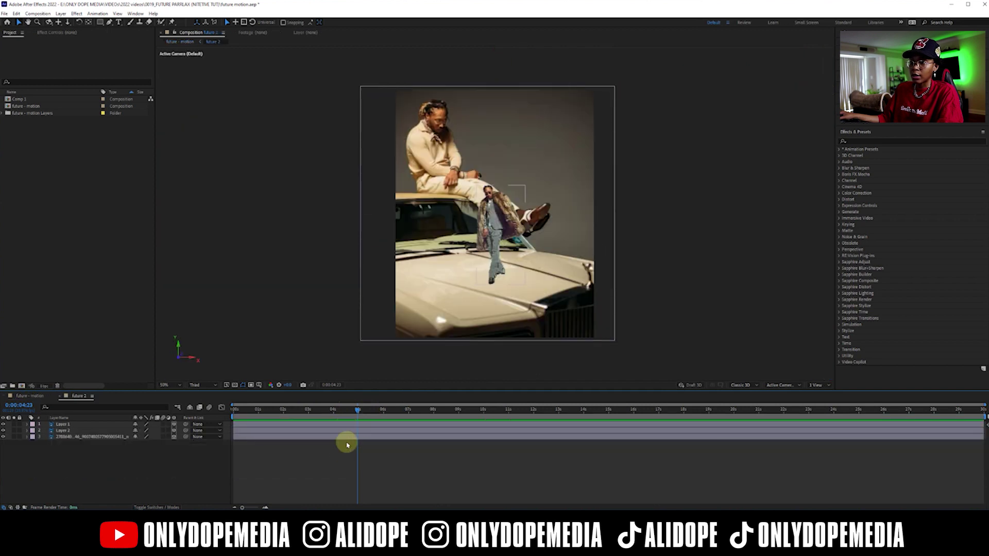
click(343, 426)
shift+click(340, 431)
shift+click(332, 438)
drag(234, 424, 357, 413)
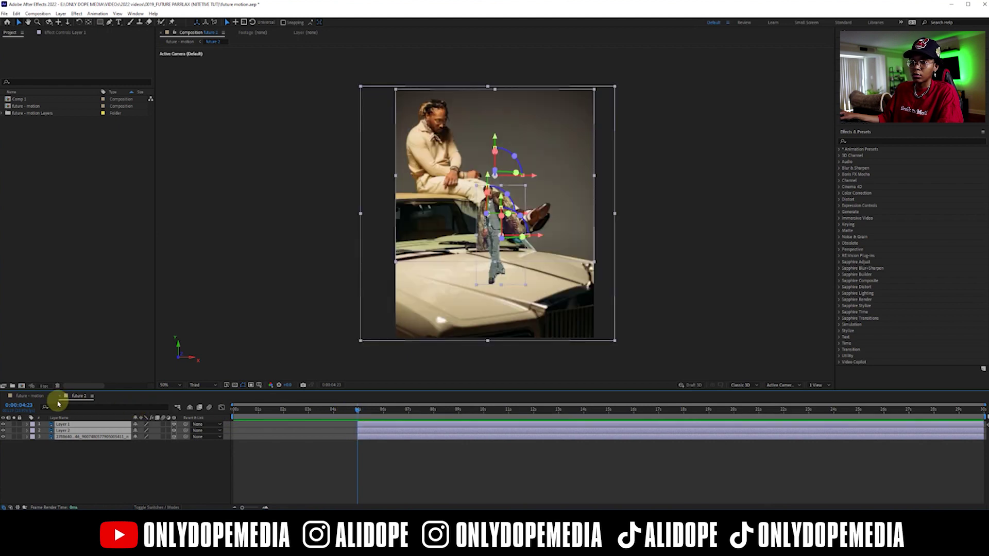
Step: Split the three future 2 layers at 0:00:10:00, where the clip ends in future - motion, and delete the portions after it
click(37, 397)
click(483, 410)
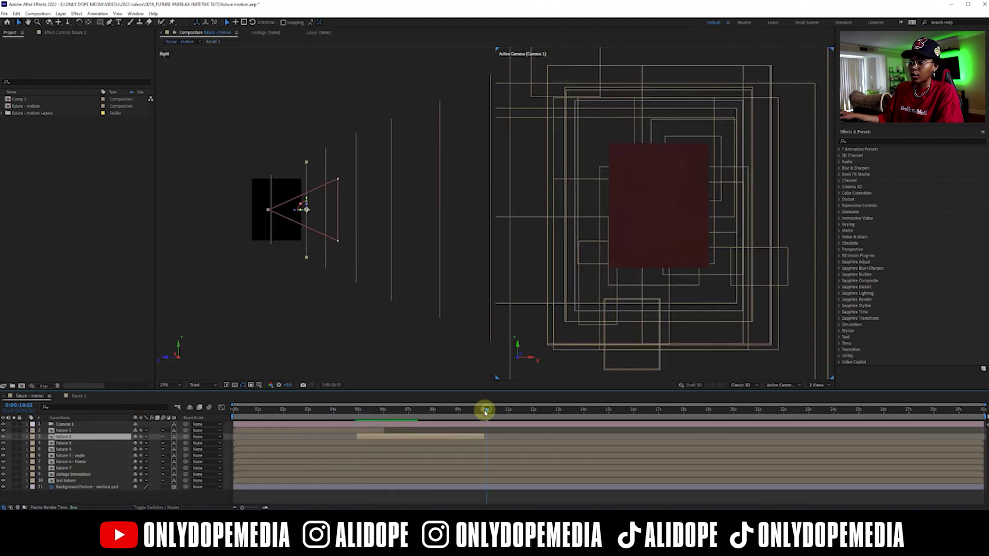
double_click(475, 438)
key(ctrl+shift+d)
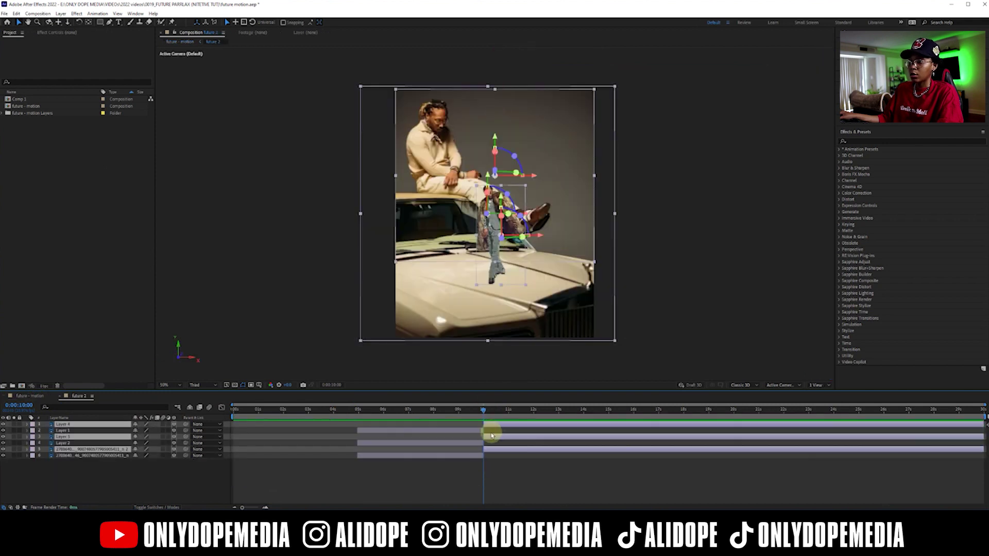
key(Delete)
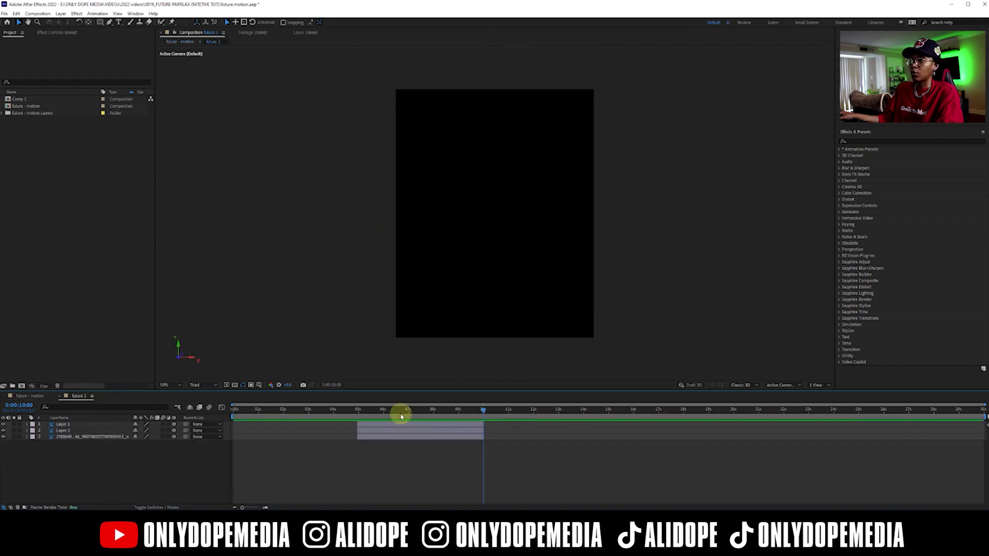
Step: Enable motion blur for all three layers and for the future 2 composition
drag(402, 416, 382, 414)
drag(242, 506, 253, 507)
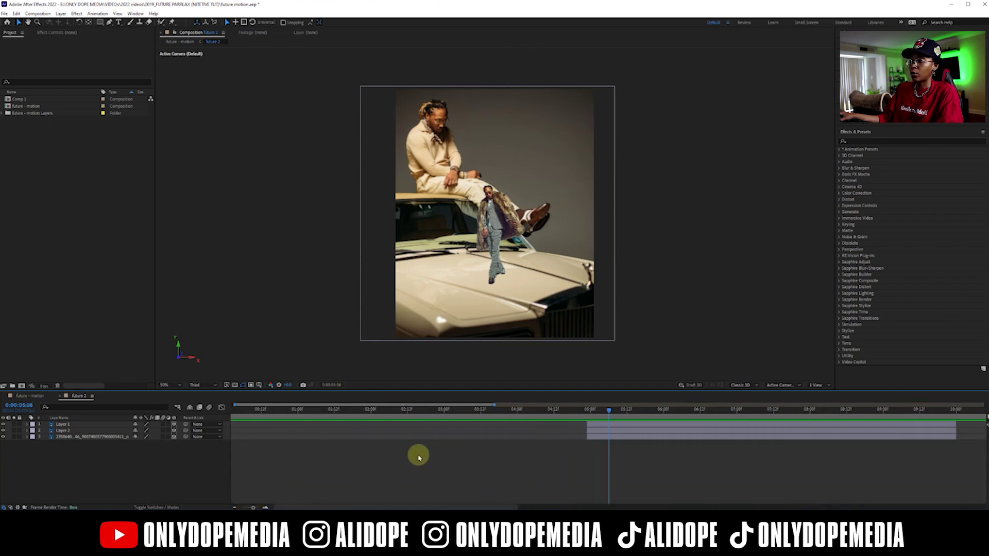
scroll(418, 457, right, 5)
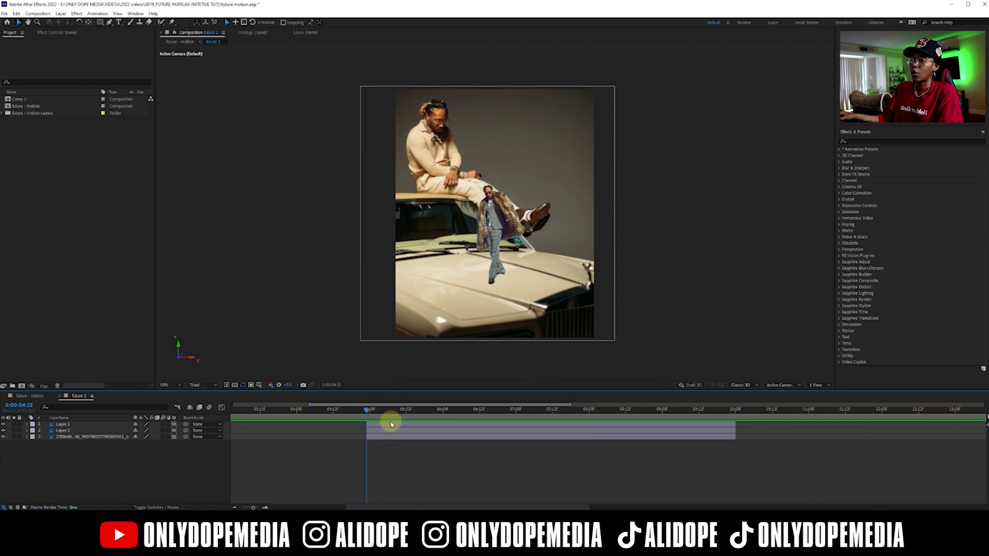
click(391, 424)
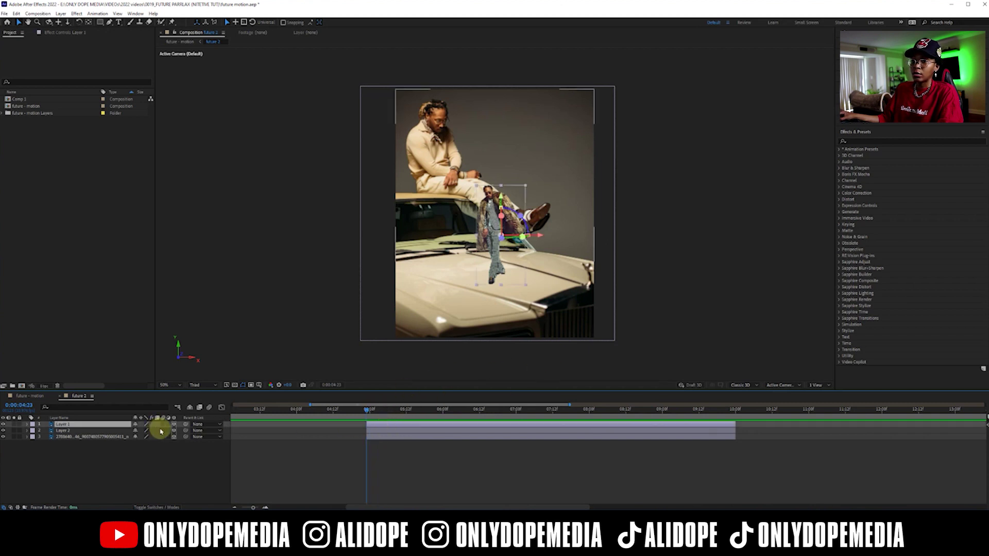
drag(164, 427, 162, 438)
click(4, 424)
click(3, 425)
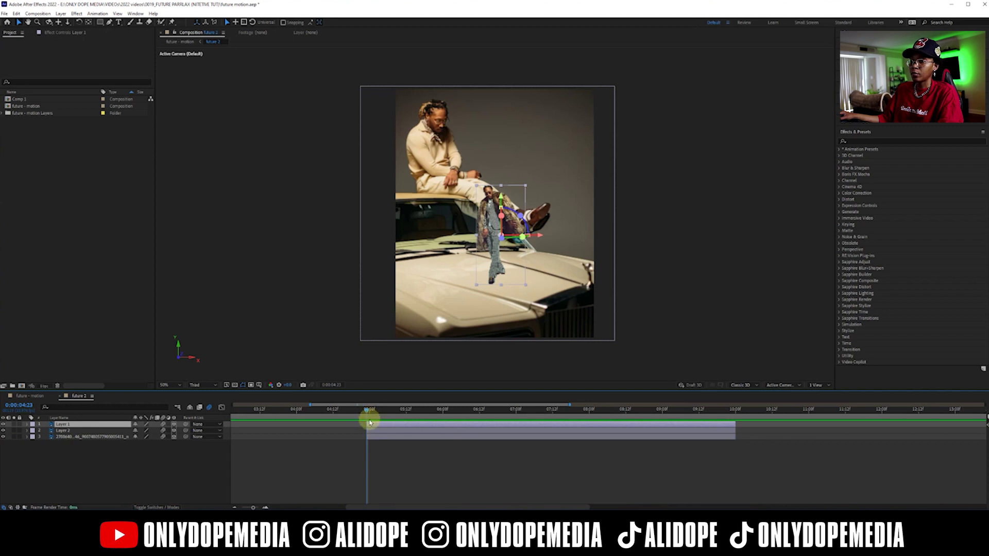
Step: Keyframe Layer 1's Position so the small standing figure slides in from beyond the picture's right edge between 0:00:04:23 and 0:00:05:15
key(p)
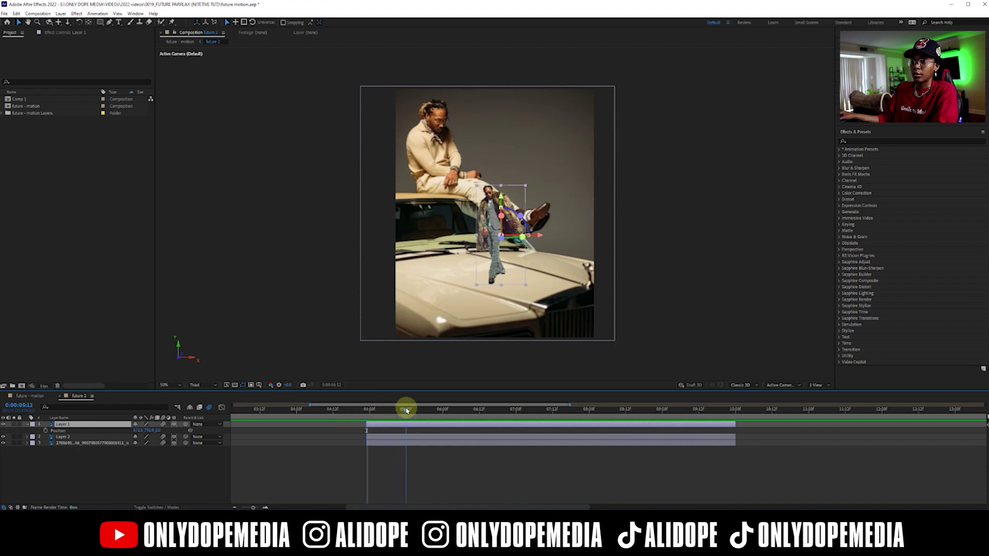
click(46, 431)
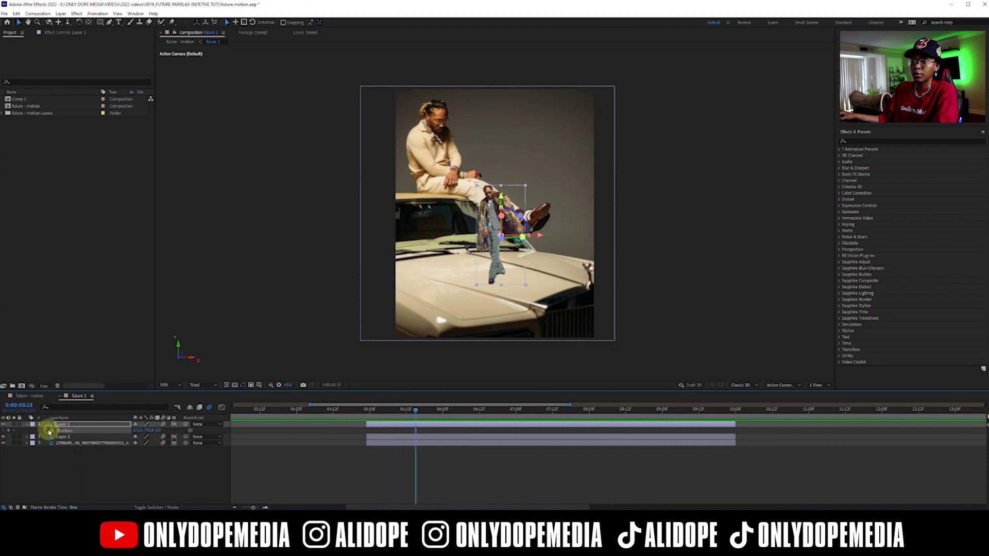
drag(138, 432, 412, 414)
click(351, 412)
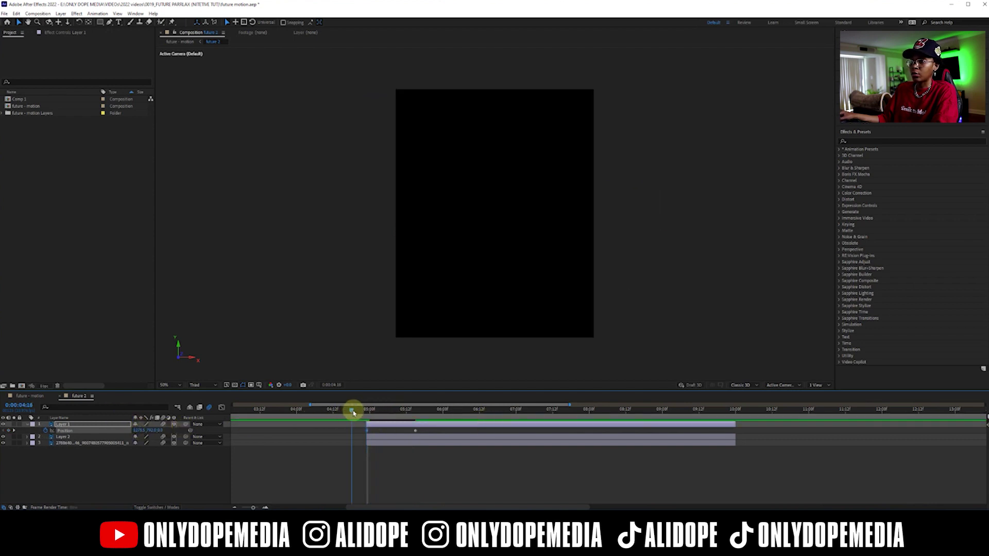
Step: Apply Easy Ease Out to Layer 1's second Position keyframe and scrub through the slide-in
right_click(417, 433)
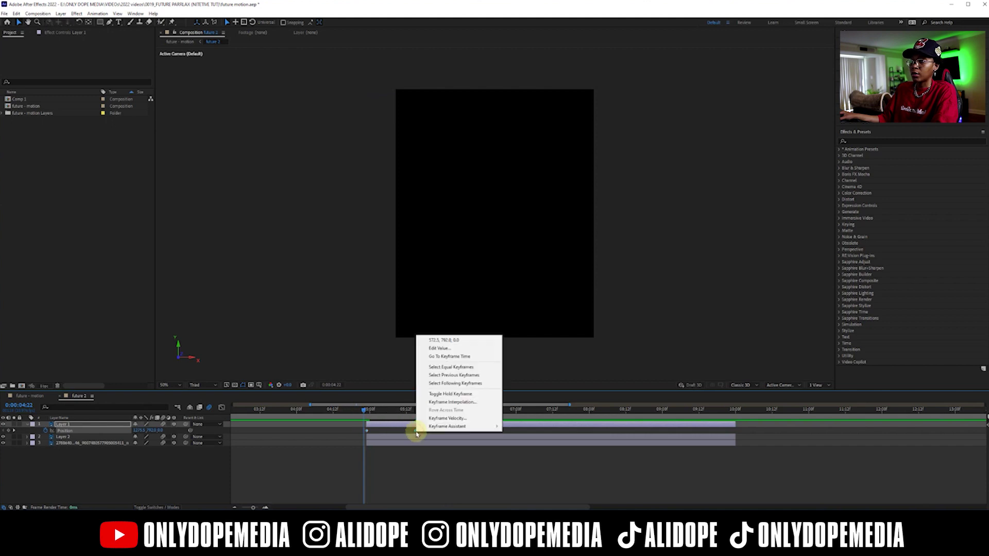
mouse_move(456, 426)
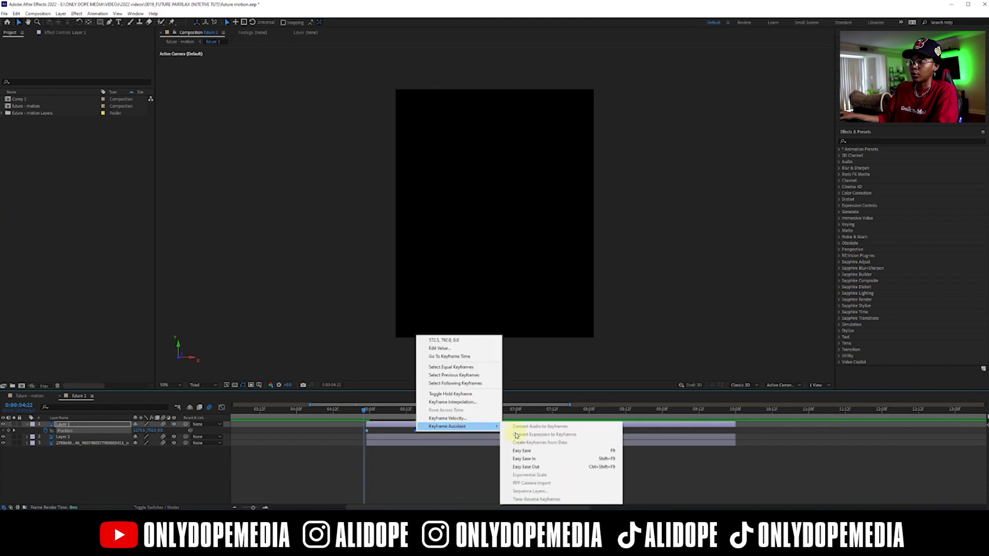
click(523, 466)
drag(364, 412, 413, 410)
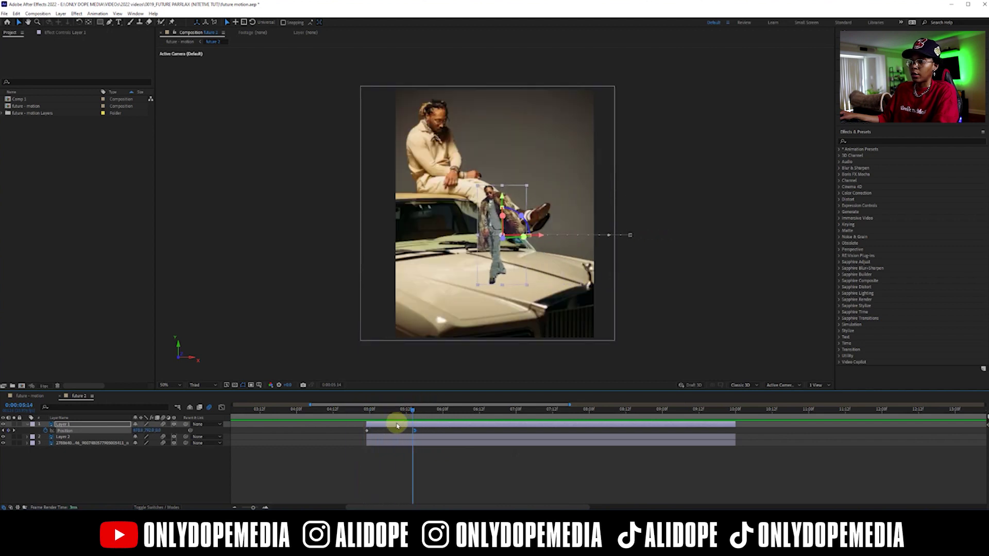
Step: Create three shortened duplicates of Layer 1 beneath it, each starting slightly later than the one before
click(395, 427)
key(ctrl+d)
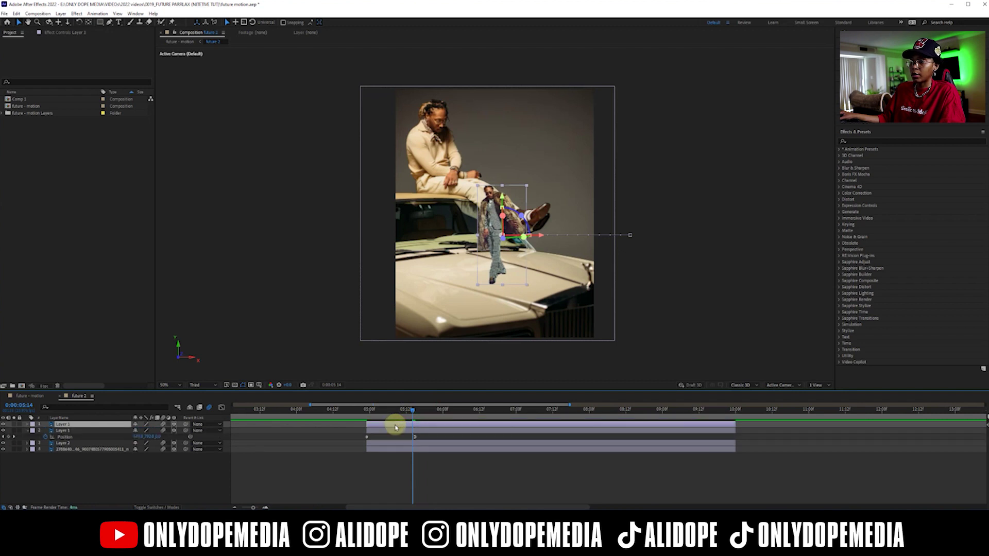
drag(92, 431, 149, 437)
drag(382, 438, 441, 421)
drag(750, 438, 426, 446)
key(ctrl+d)
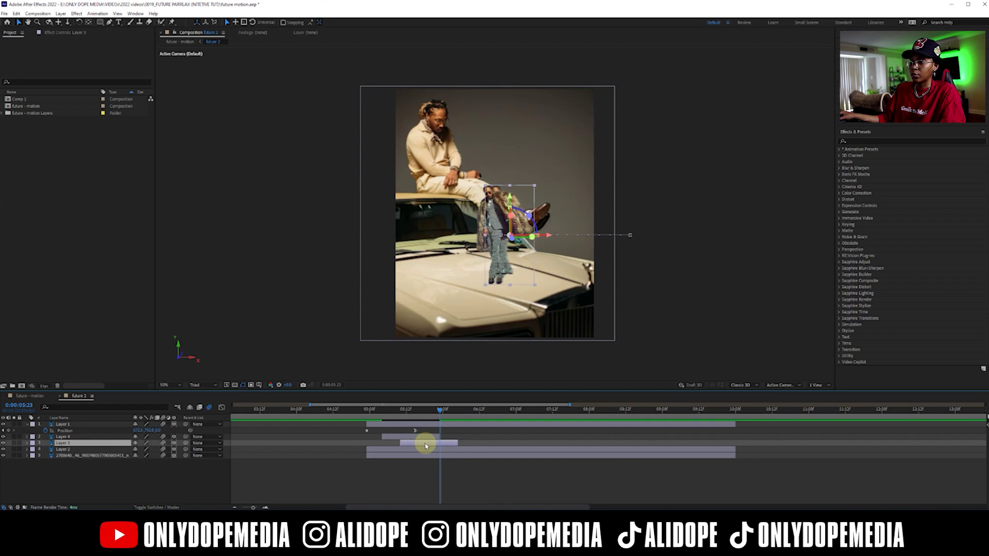
key(ctrl+d)
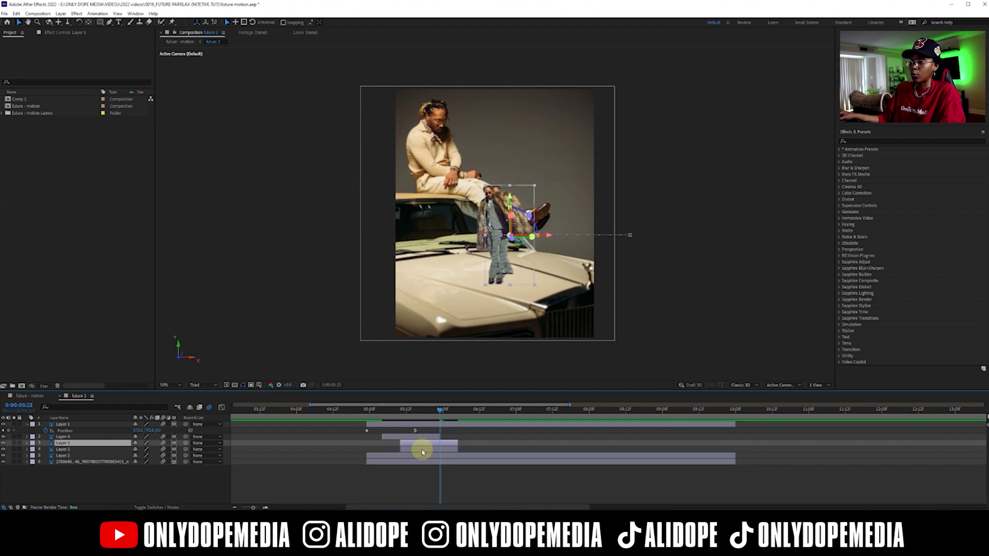
drag(427, 450, 442, 453)
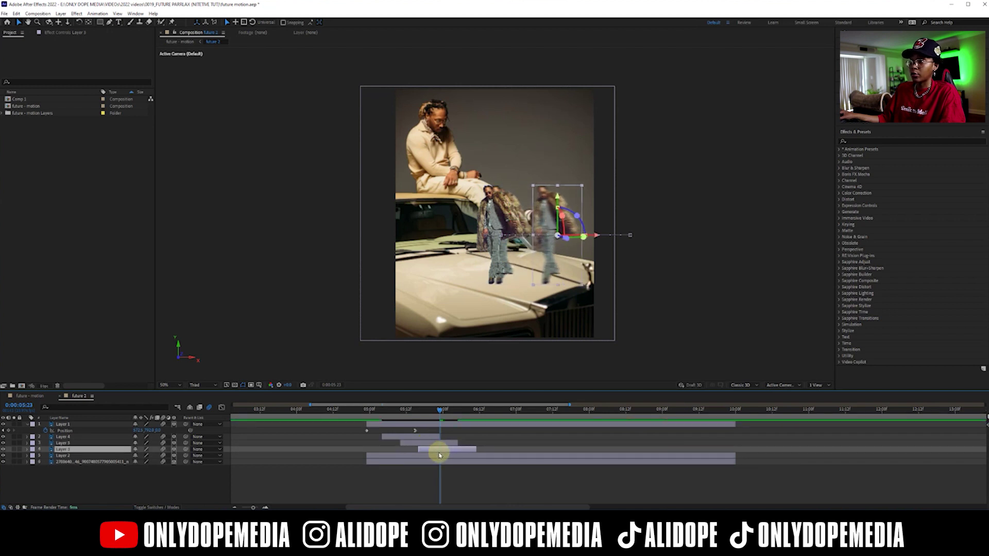
Step: Split Layer 1 at 0:00:06:11, where the last shortened duplicate ends
drag(396, 416, 477, 413)
click(477, 424)
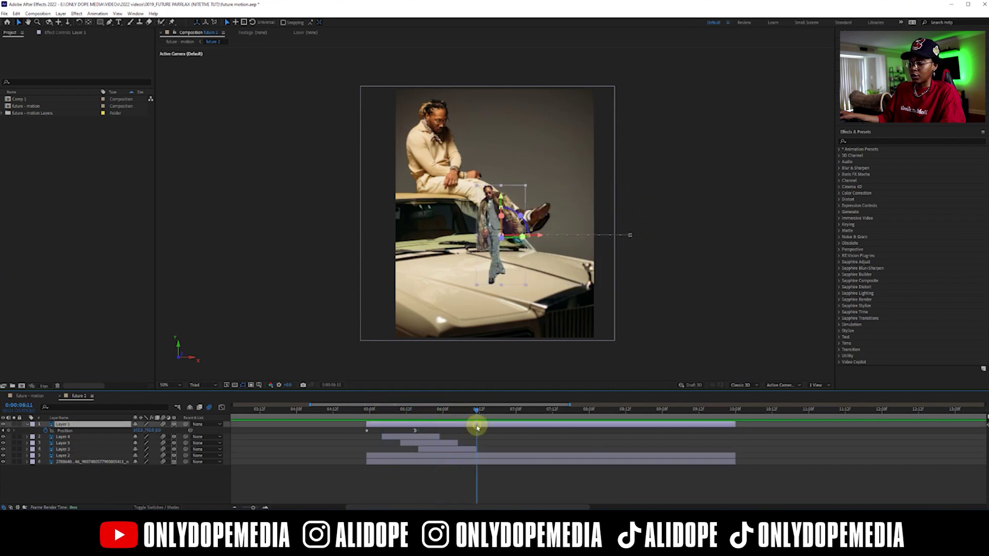
key(ctrl+shift+d)
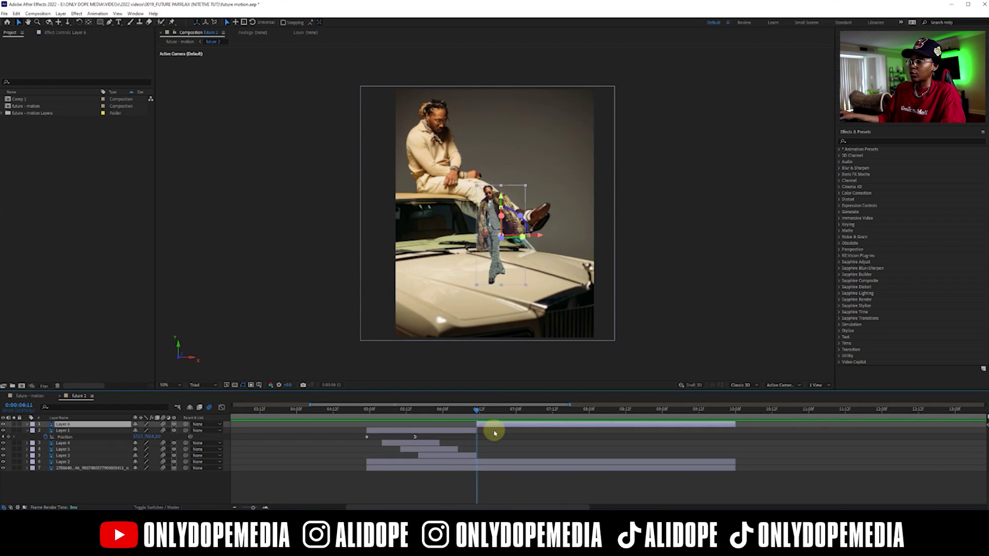
Step: Find the Wigglerama preset by searching for "wigg" and apply it to the second part of the split figure layer
click(864, 142)
text(wi)
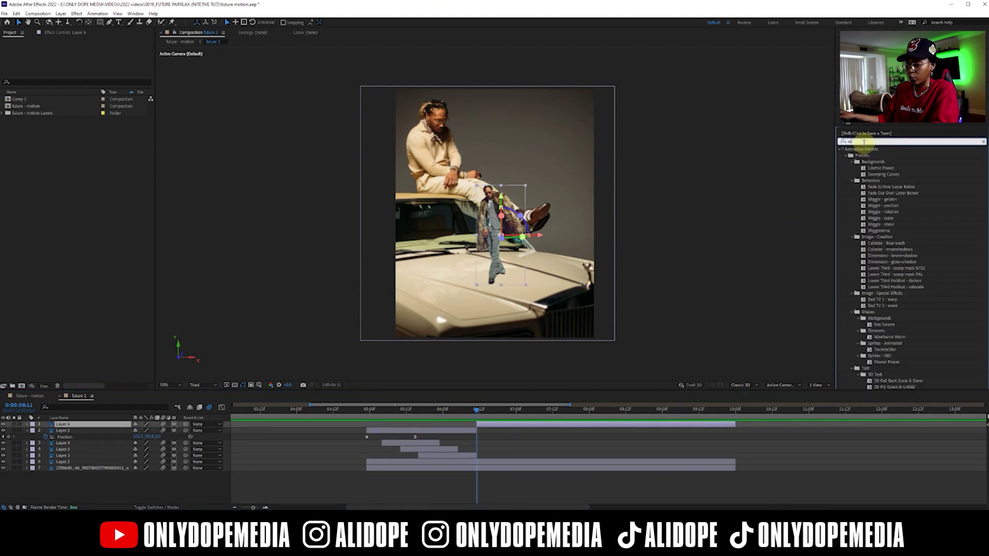
text(gg)
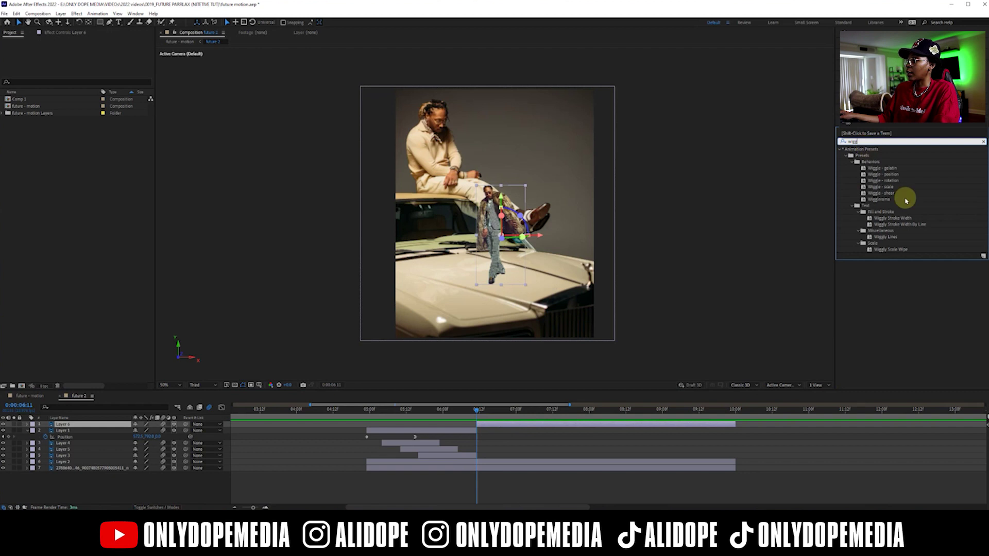
drag(884, 202, 502, 428)
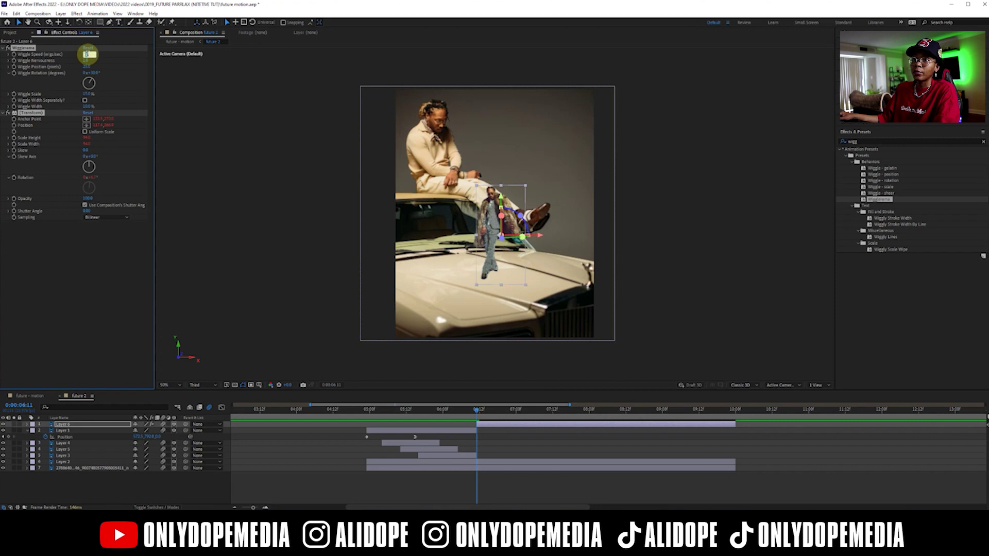
Step: Reduce Wigglerama's Wiggle Speed and Wiggle Rotation, preview the movement, and collapse Layer 1's properties
key(Return)
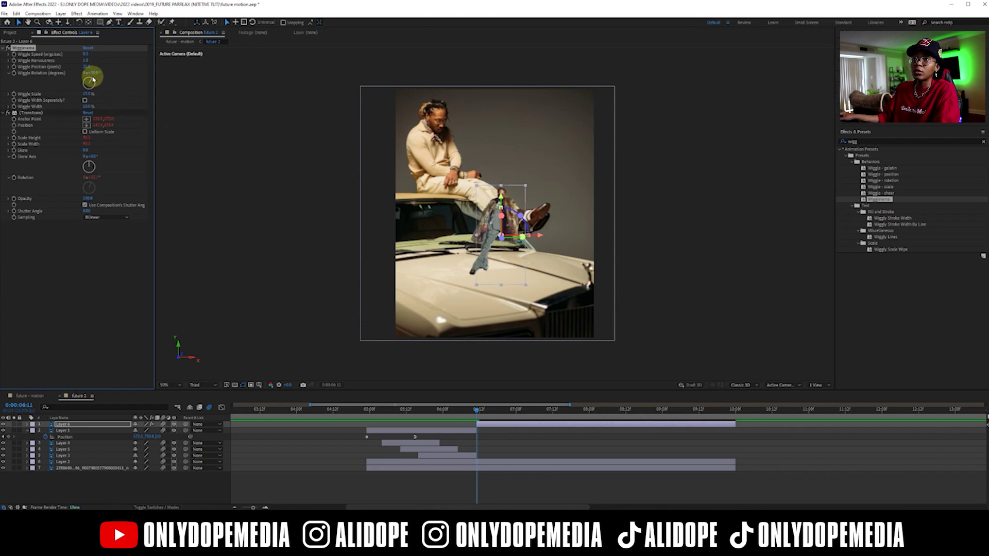
key(Return)
click(443, 439)
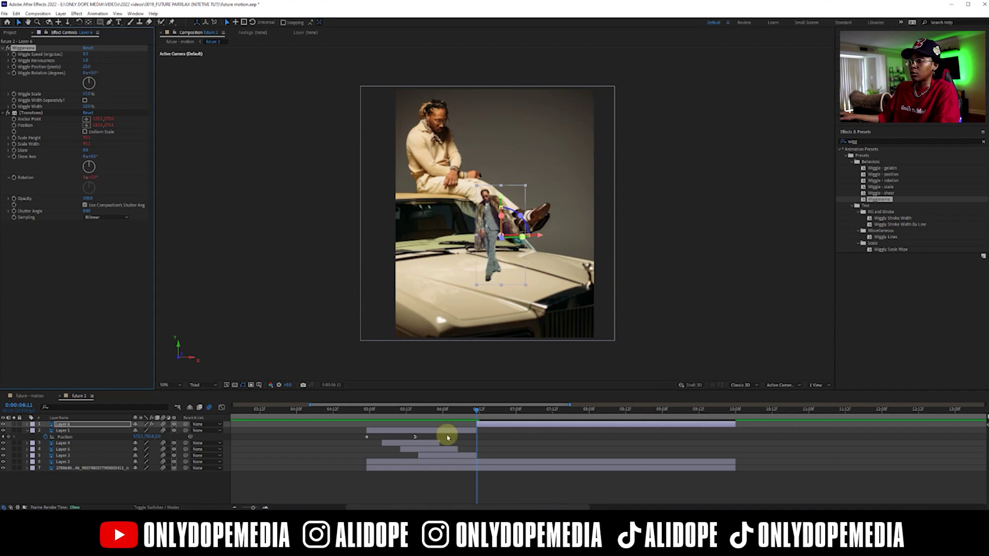
mouse_move(478, 409)
mouse_down()
mouse_move(465, 413)
mouse_move(705, 435)
mouse_move(389, 425)
mouse_move(654, 426)
mouse_move(592, 431)
mouse_move(486, 415)
mouse_up()
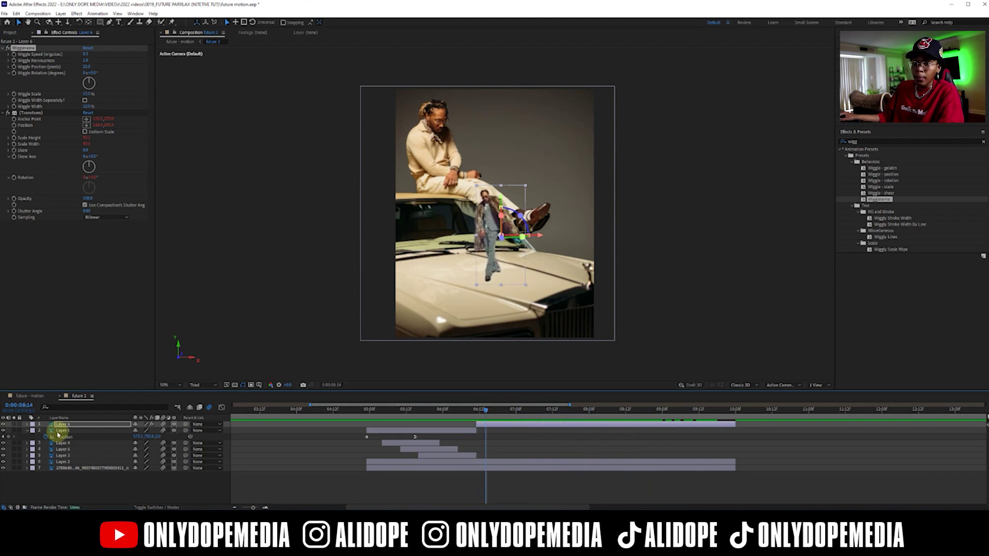
click(29, 432)
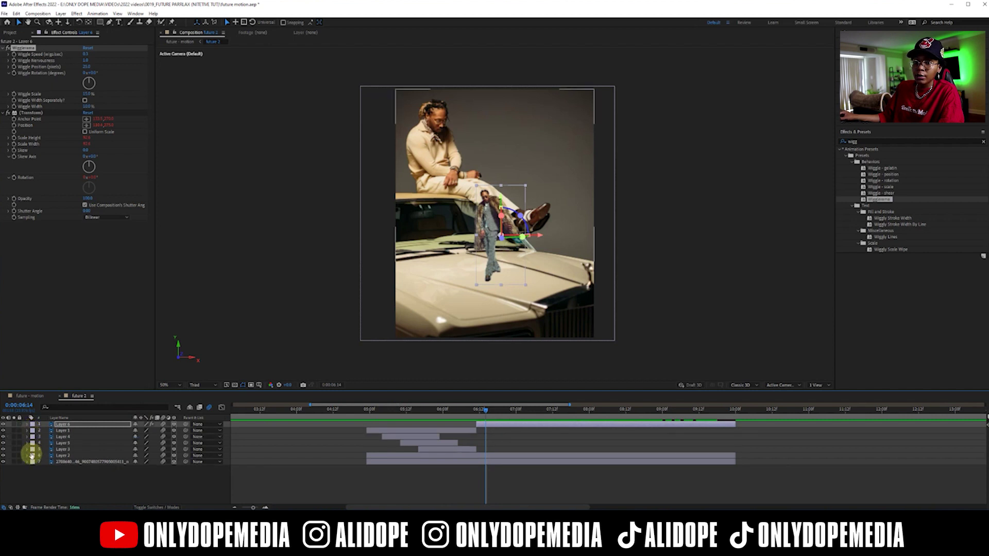
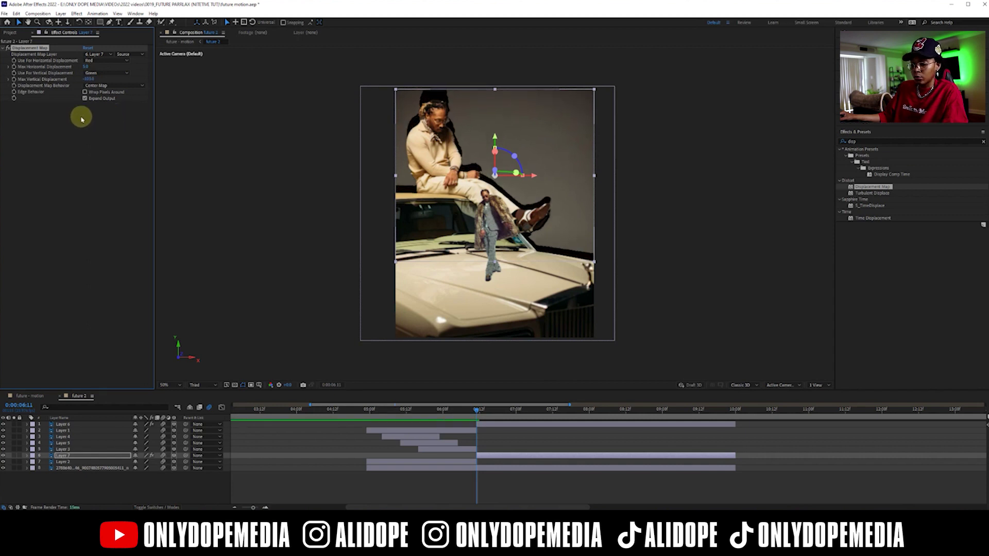
Step: Undo the trial displacement on Layer 7 and keyframe Max Vertical Displacement down to a large negative value at 0:00:09:23
key(ctrl+z)
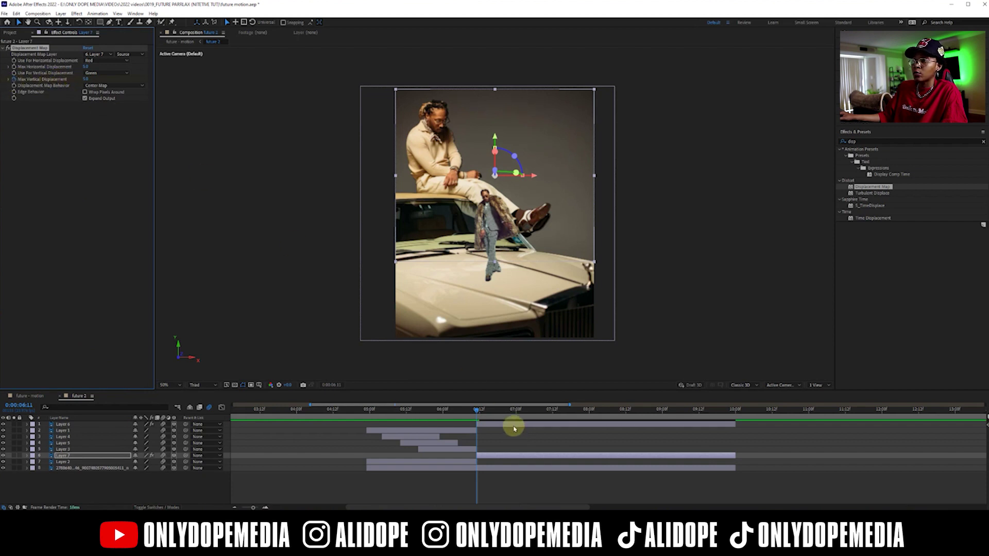
drag(577, 418, 733, 410)
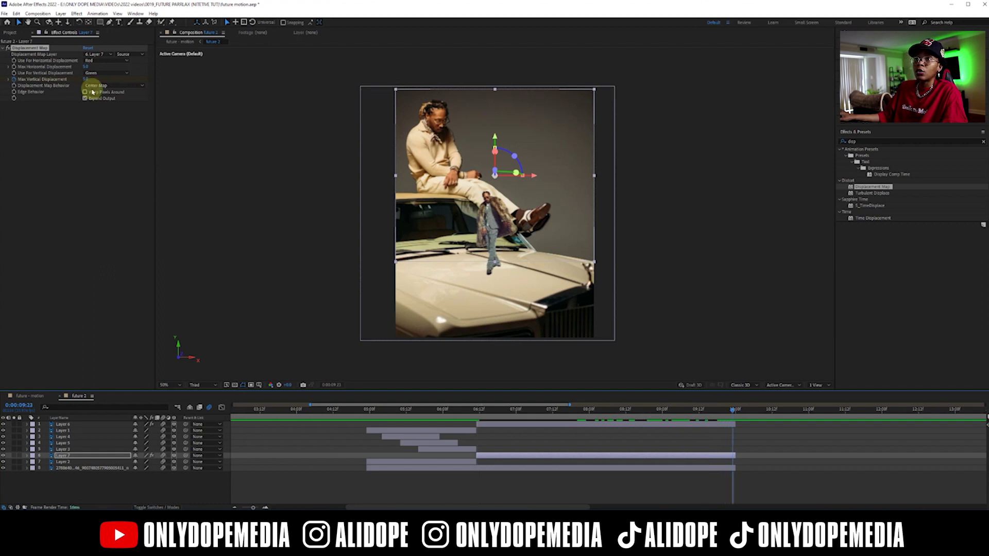
mouse_move(85, 81)
mouse_down()
mouse_move(203, 80)
mouse_move(505, 149)
mouse_move(984, 183)
mouse_move(445, 116)
mouse_move(91, 96)
mouse_move(92, 81)
mouse_move(11, 84)
mouse_move(81, 80)
mouse_move(98, 92)
mouse_move(95, 82)
mouse_move(60, 83)
mouse_move(94, 80)
mouse_up()
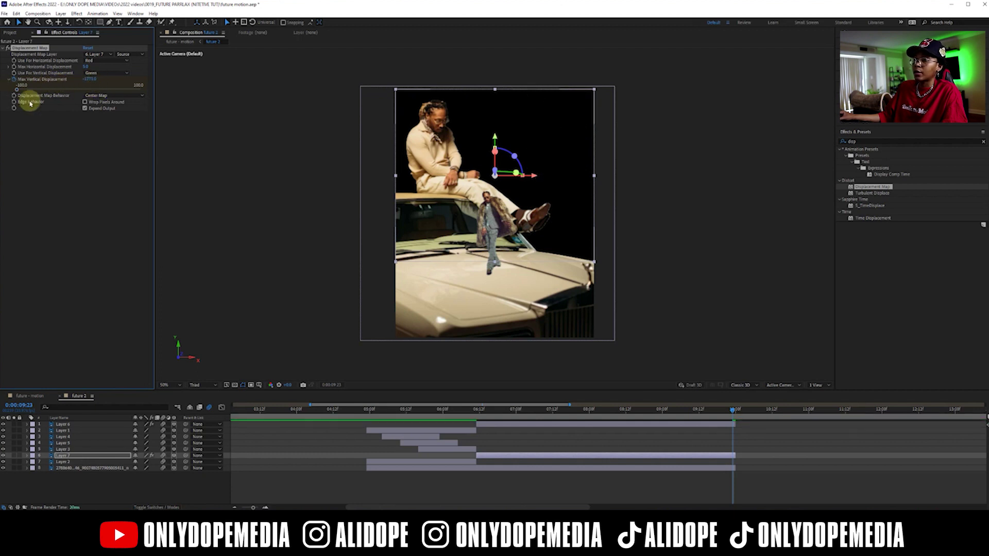
mouse_move(502, 410)
mouse_down()
mouse_move(437, 408)
mouse_move(667, 386)
mouse_move(578, 406)
mouse_move(459, 411)
mouse_move(498, 412)
mouse_up()
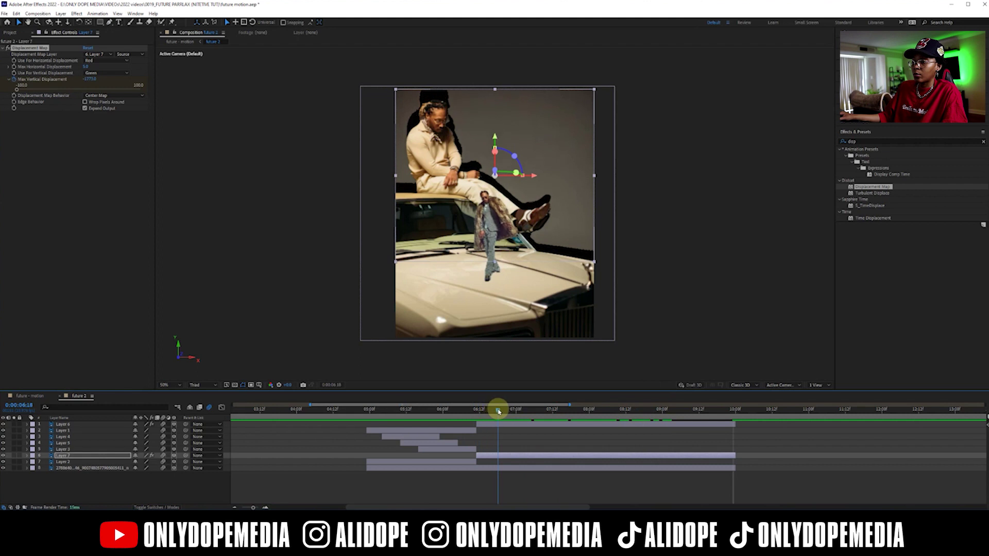
Step: Keyframe the photo layer's Position at 0:00:07:23 and drop it vertically below the frame by the layer's end
click(477, 468)
click(3, 468)
click(3, 468)
drag(496, 410, 586, 415)
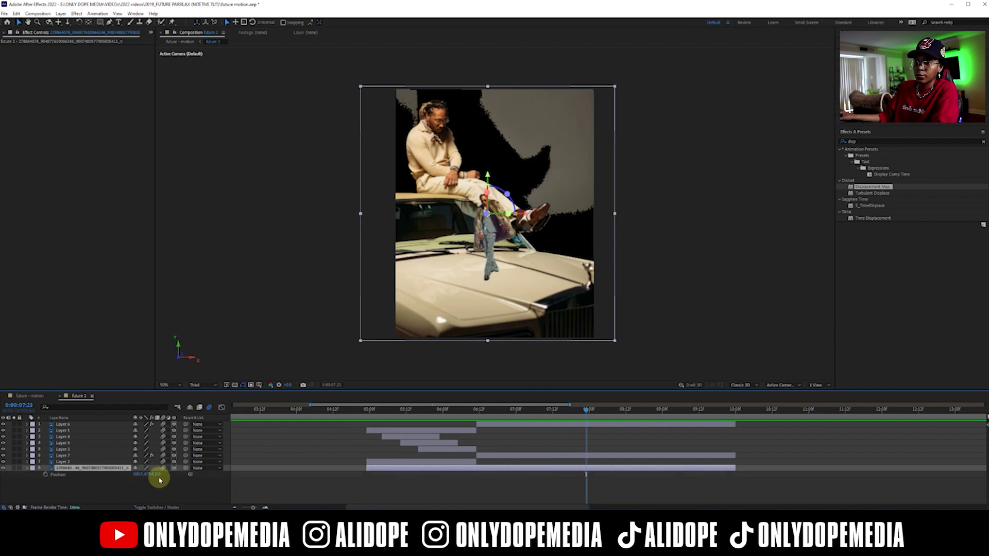
click(45, 475)
drag(676, 410, 730, 410)
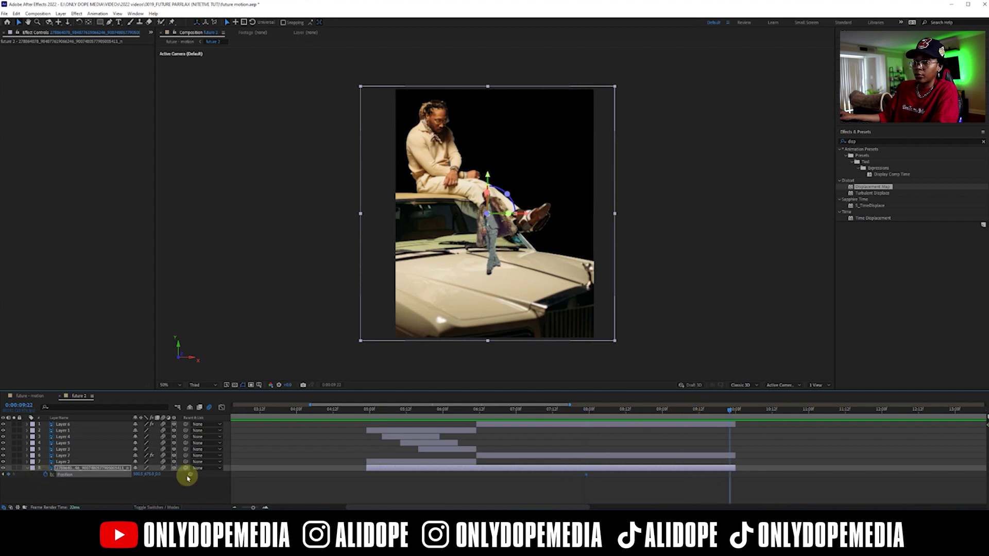
drag(152, 474, 733, 473)
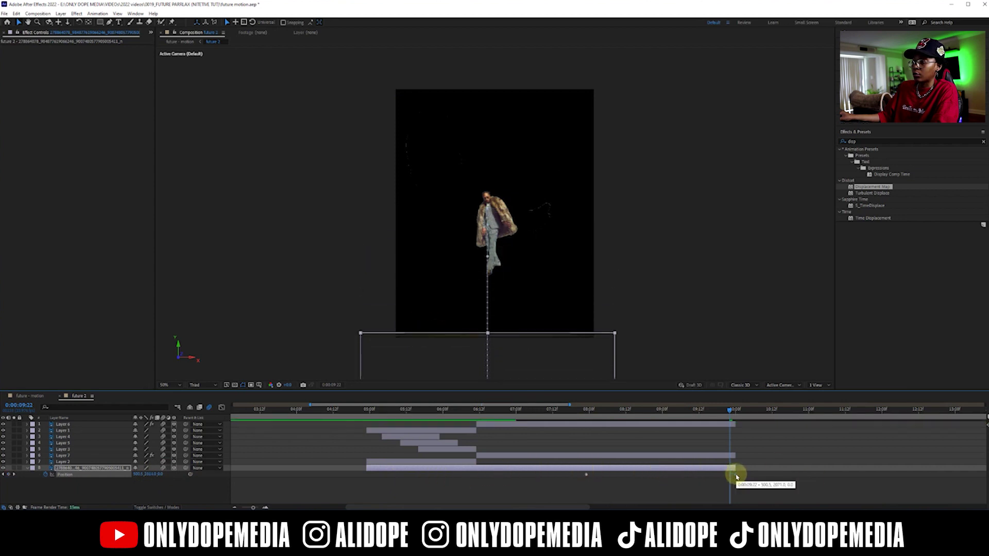
Step: Split Layer 7 at 0:00:07:22, next to the photo layer's first Position keyframe
drag(466, 415, 585, 429)
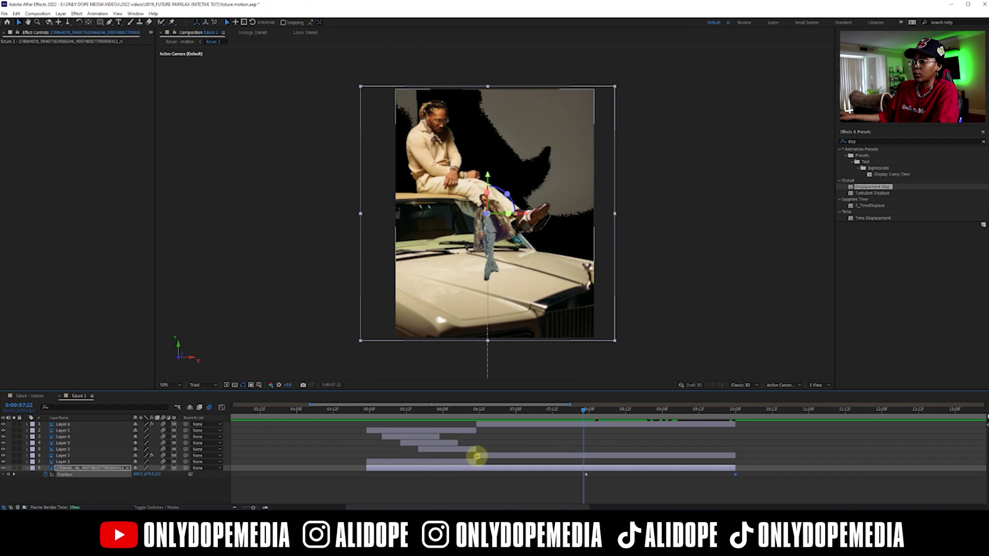
click(477, 456)
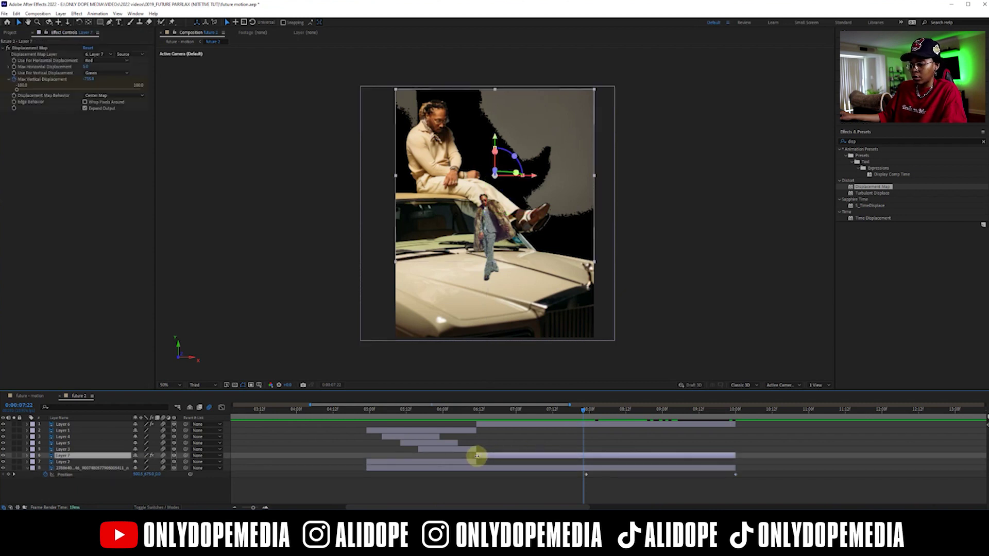
key(ctrl+shift+d)
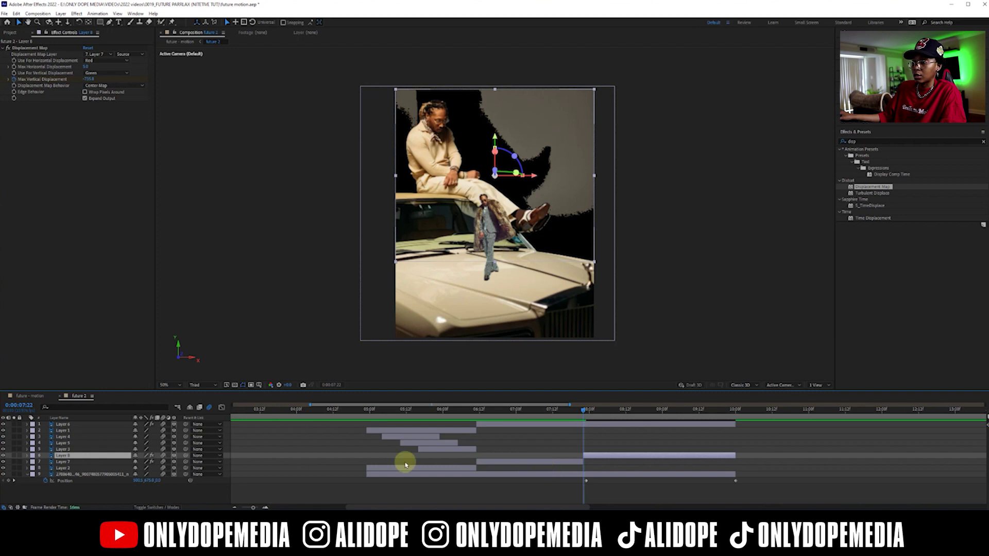
Step: Shift the first Max Vertical Displacement keyframe of the split's second part to that part's start
key(u)
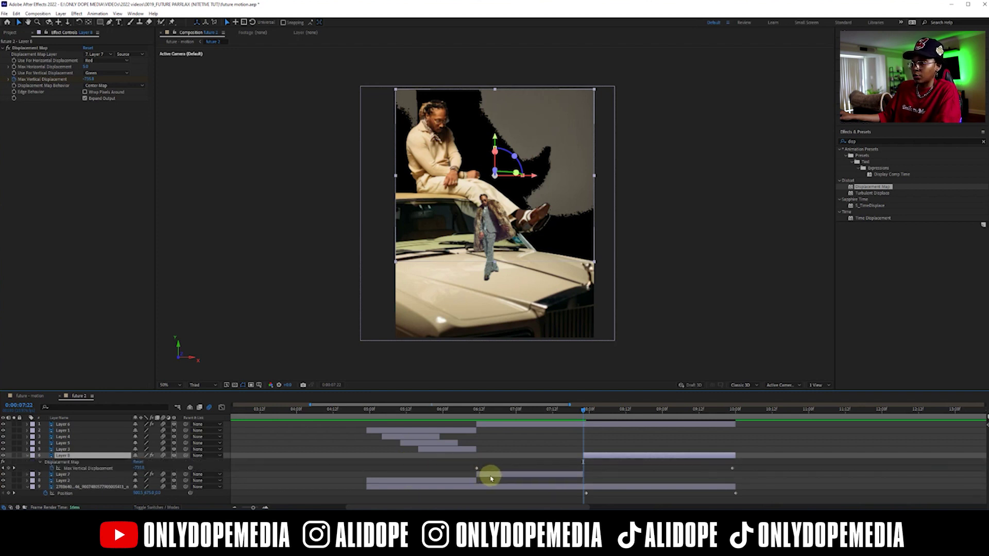
drag(477, 472, 585, 472)
key(u)
Step: Remove the Max Vertical Displacement keyframes from Layer 7, the first part of the split, and set the value to 0
drag(463, 412, 558, 426)
click(539, 464)
key(u)
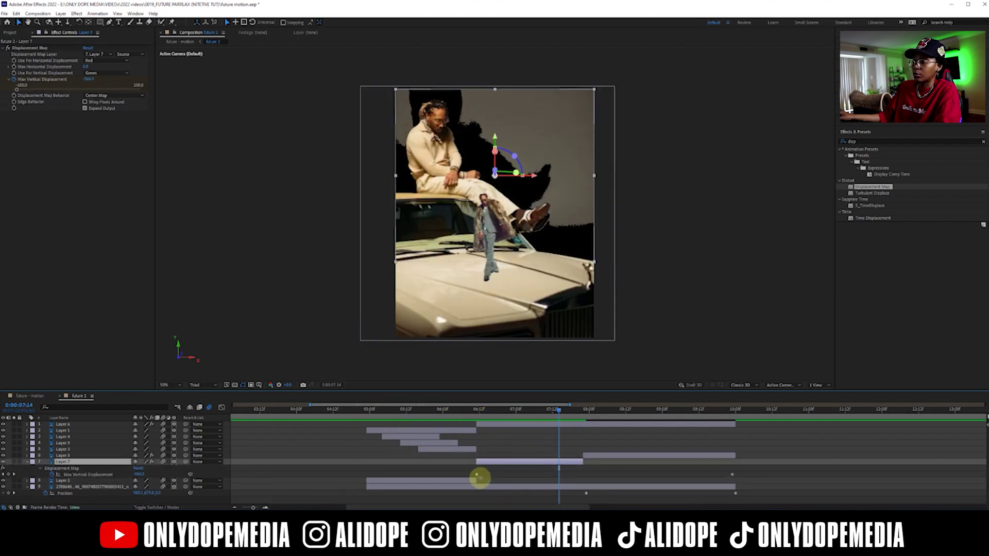
click(477, 475)
drag(478, 478, 498, 468)
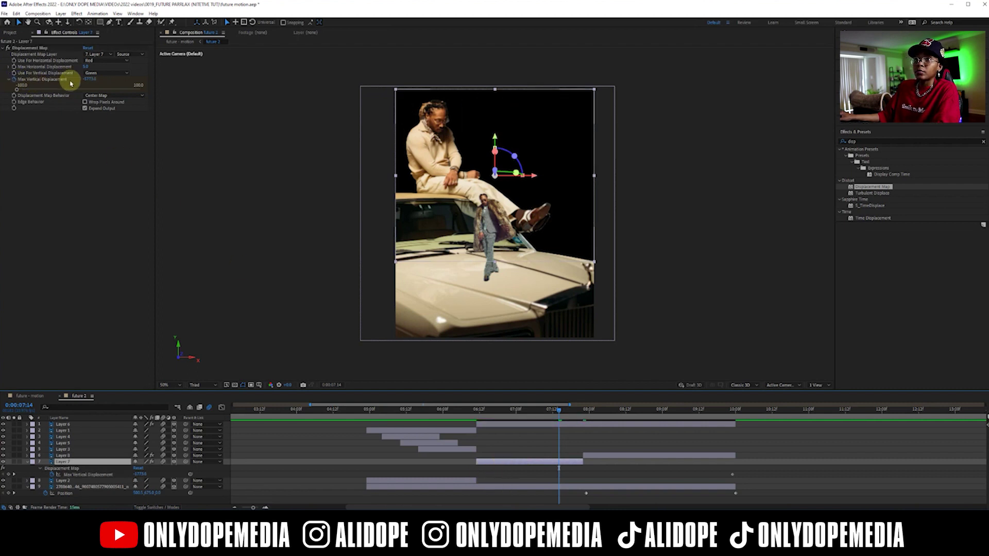
click(88, 80)
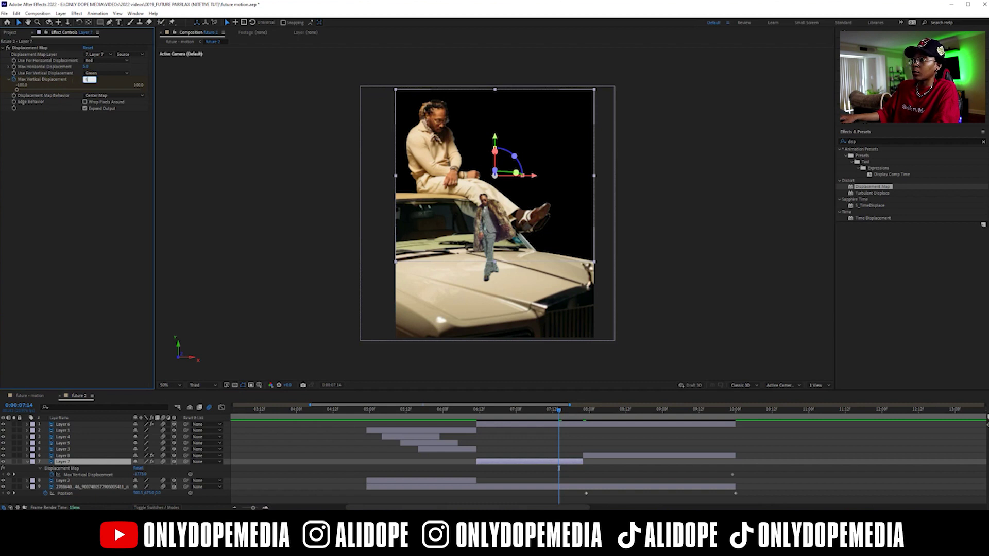
text(5)
key(Return)
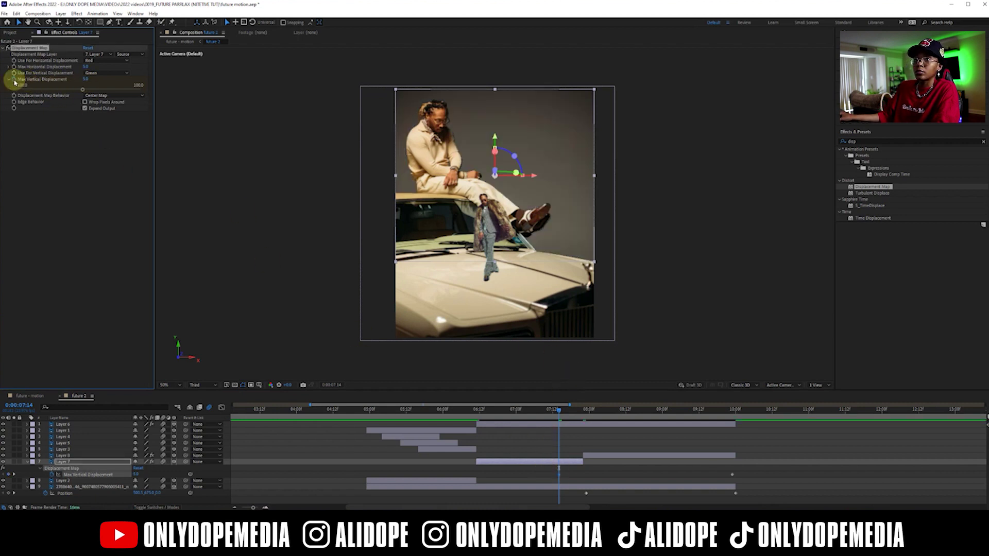
click(507, 463)
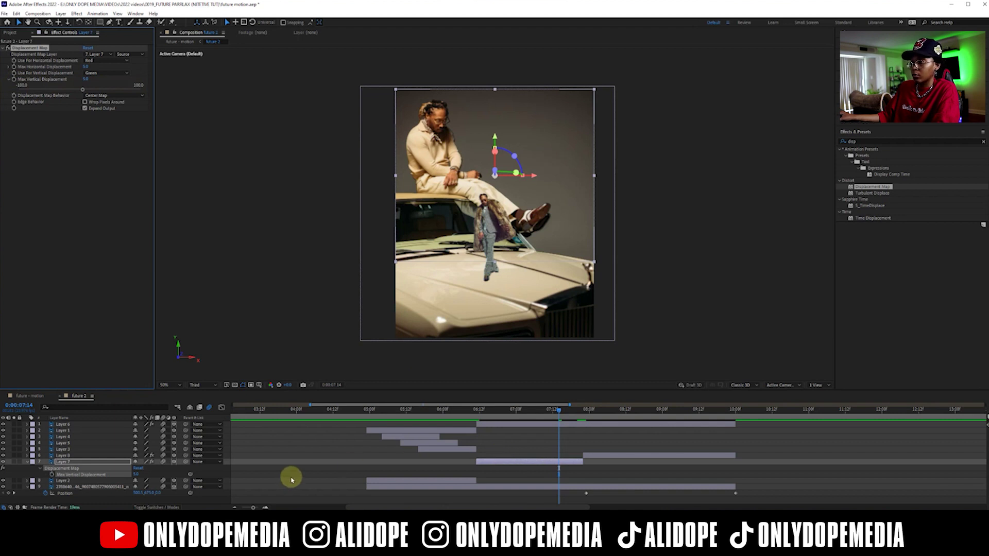
key(u)
Step: Identify the wiggling figure layer and start X, Y and Z Rotation keyframes on it at 0:00:09:13
click(466, 448)
drag(473, 410, 705, 431)
click(706, 430)
click(706, 426)
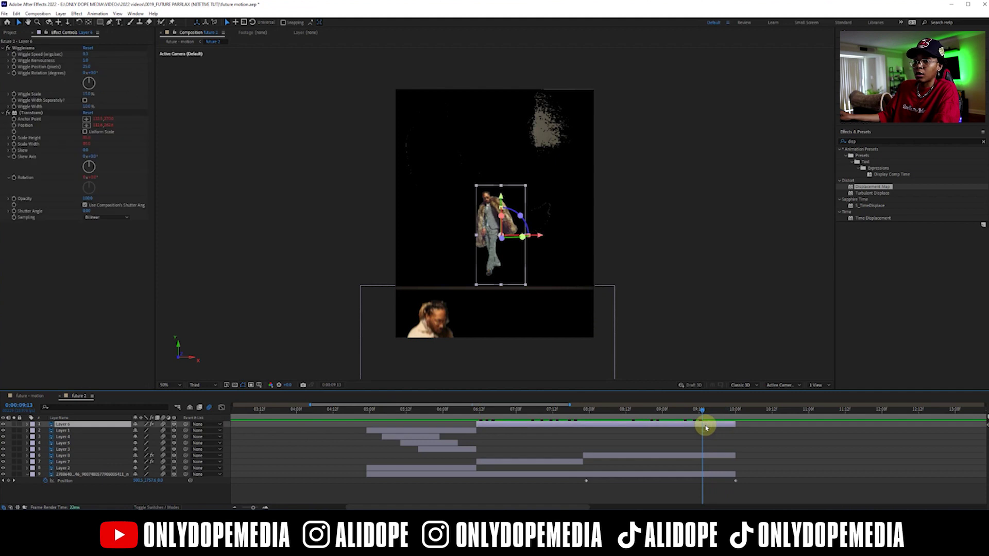
click(3, 424)
click(3, 425)
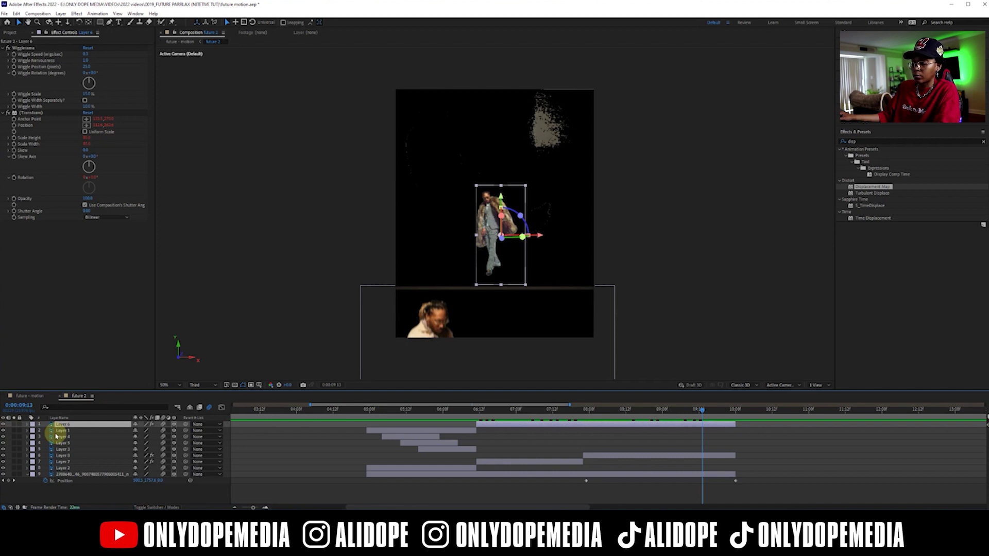
click(28, 426)
click(34, 438)
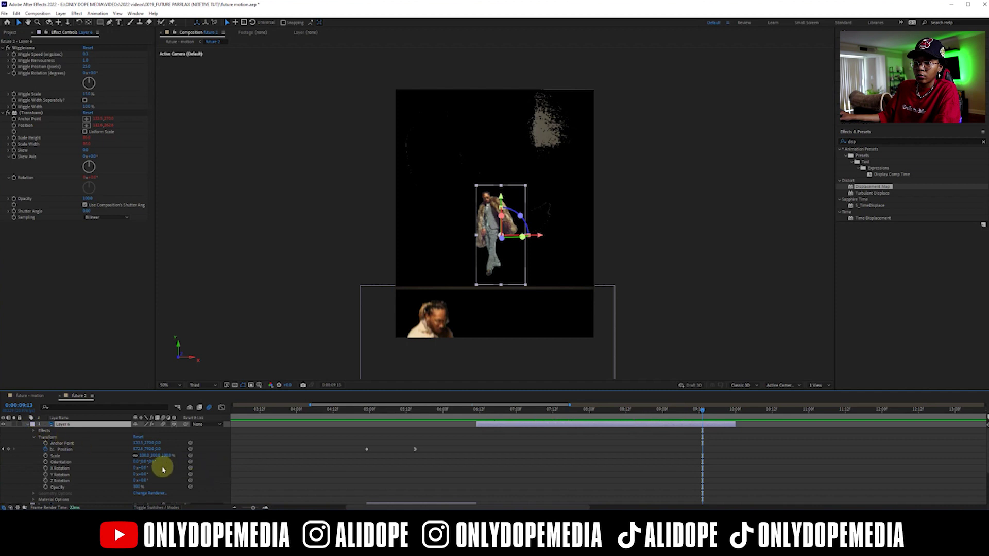
click(46, 469)
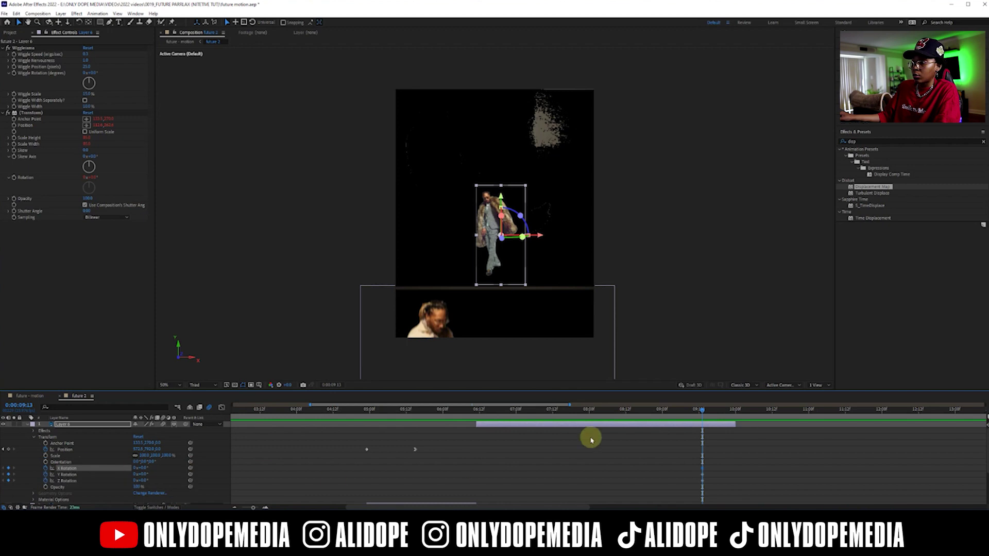
Step: Move the figure enlarged and out of the frame at 0:00:09:21, and preview the animation
drag(703, 415, 726, 411)
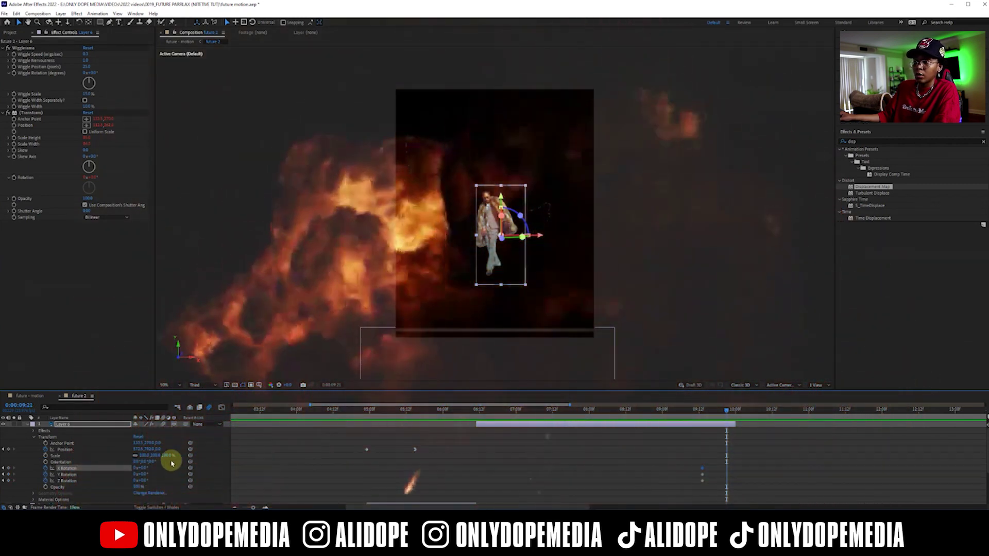
drag(514, 241, 743, 221)
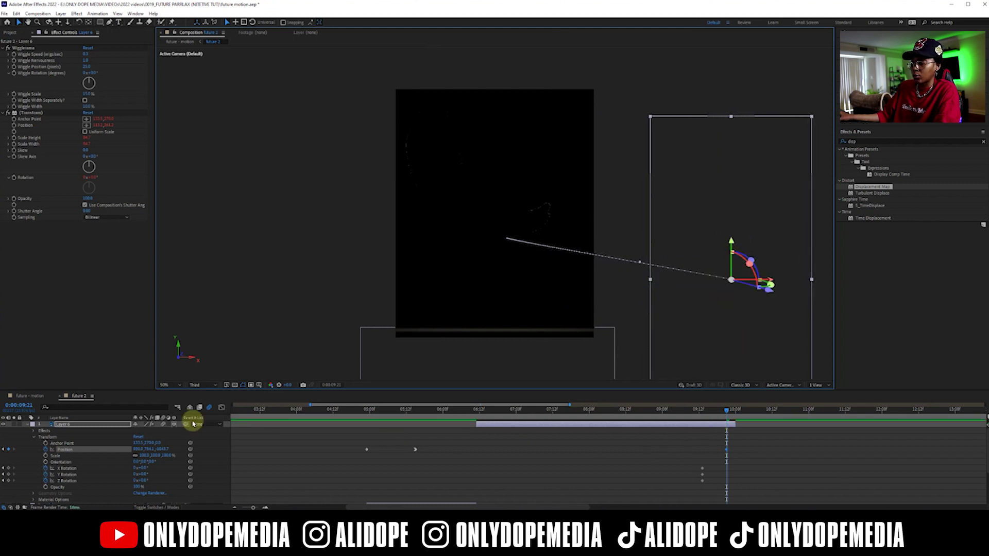
key(u)
drag(492, 421, 524, 416)
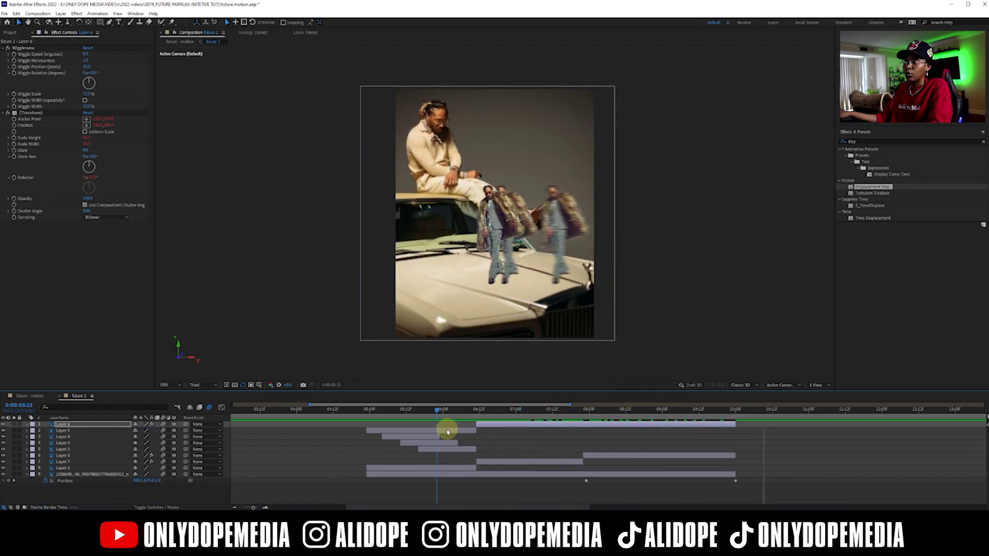
drag(442, 426, 580, 442)
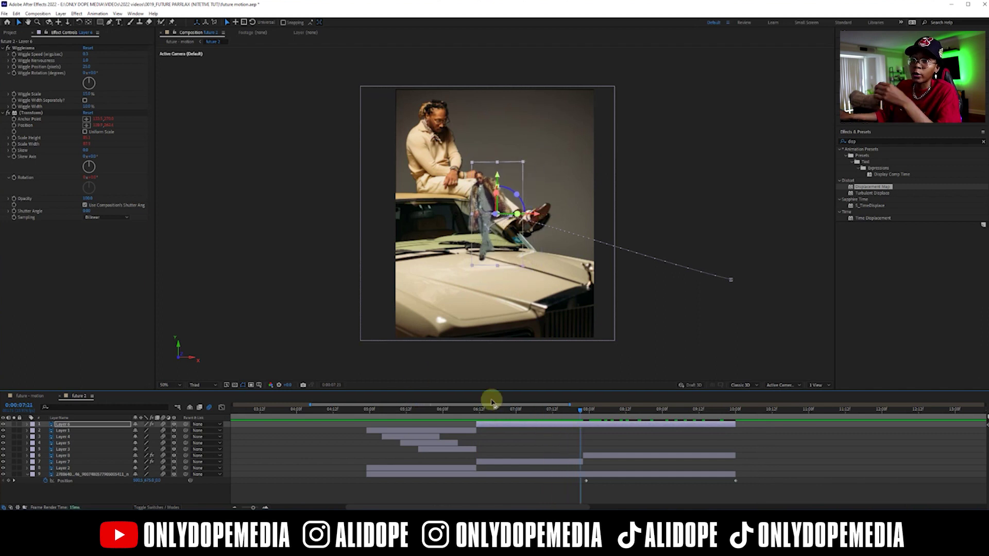
Step: Switch to the assets folder in File Explorer and import the three music video MP4 files into the After Effects project
click(8, 33)
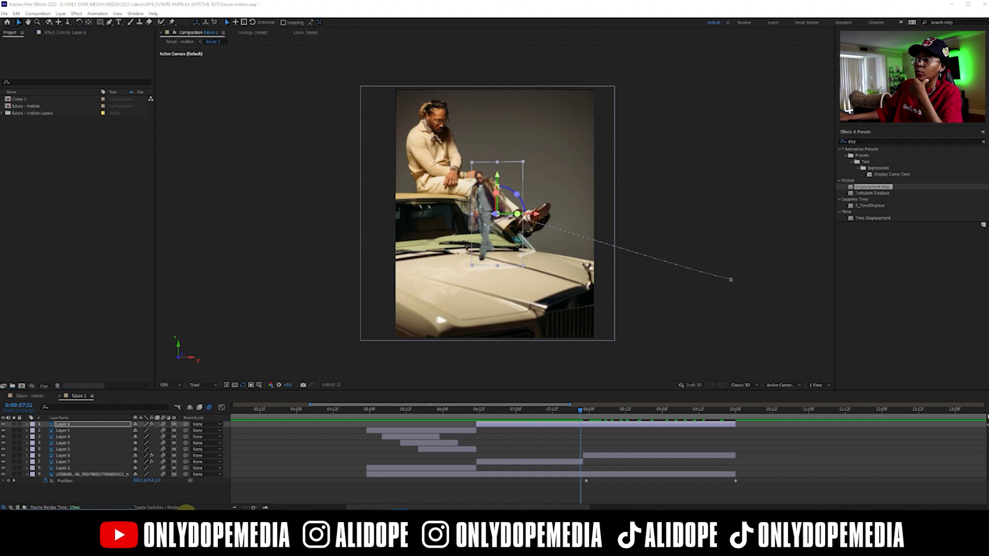
key(alt+Tab)
click(587, 188)
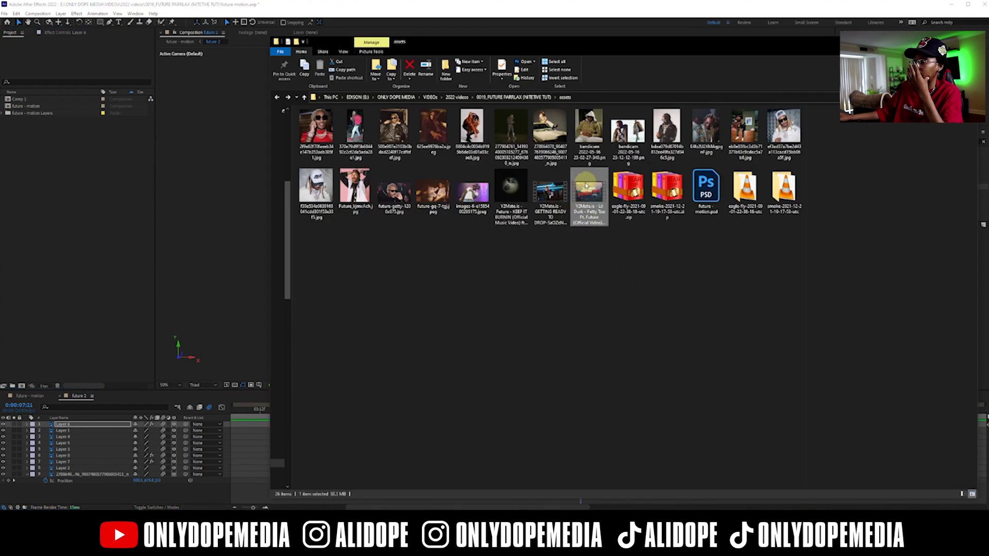
click(559, 189)
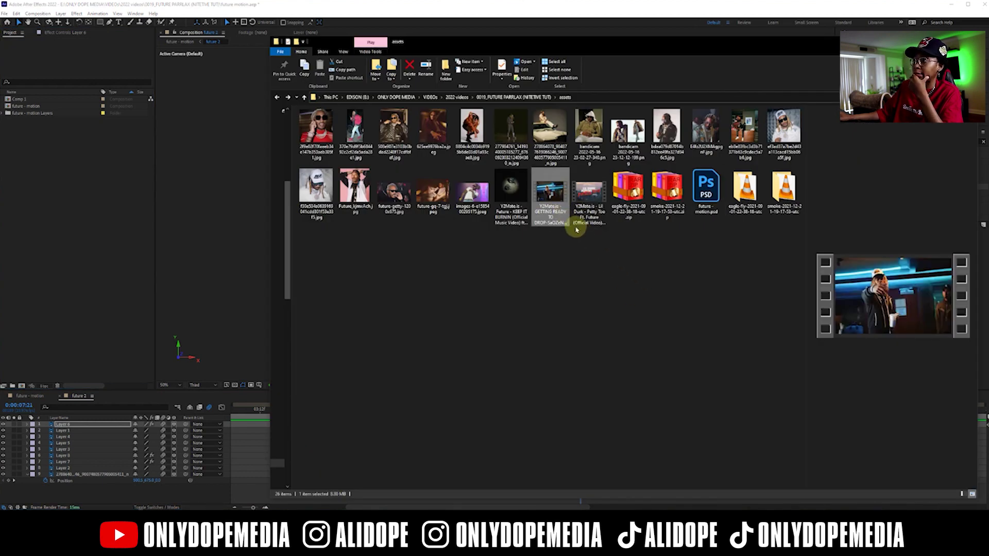
click(523, 219)
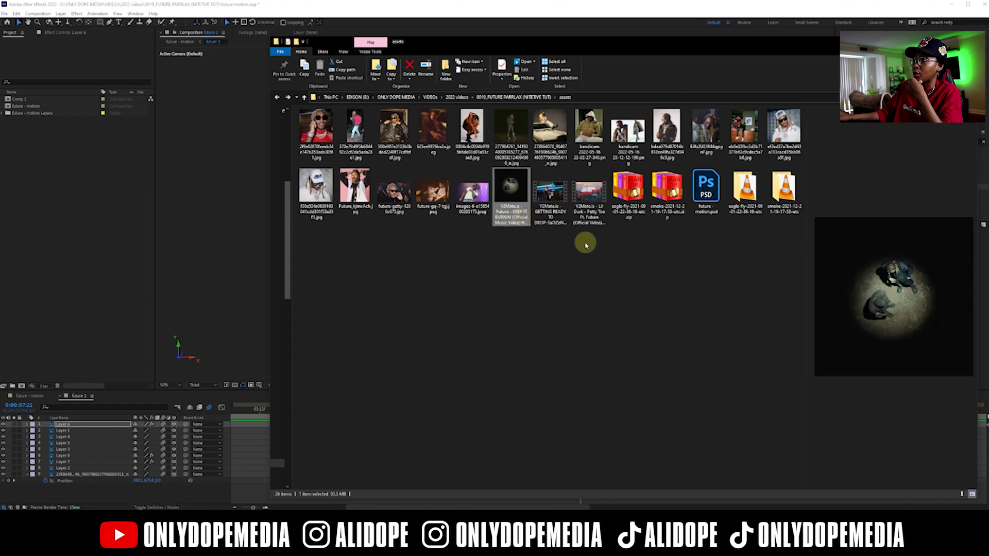
drag(586, 246, 509, 184)
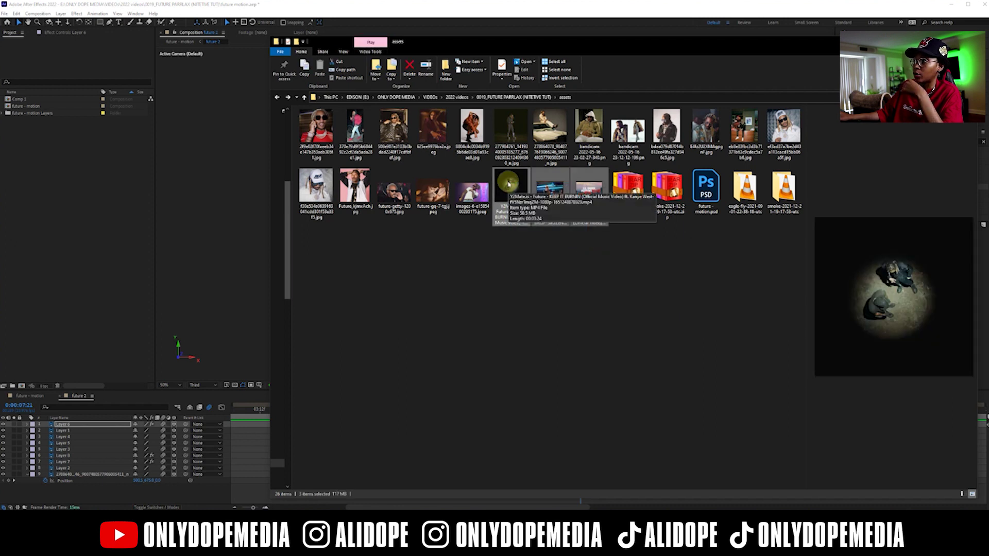
drag(508, 184, 98, 176)
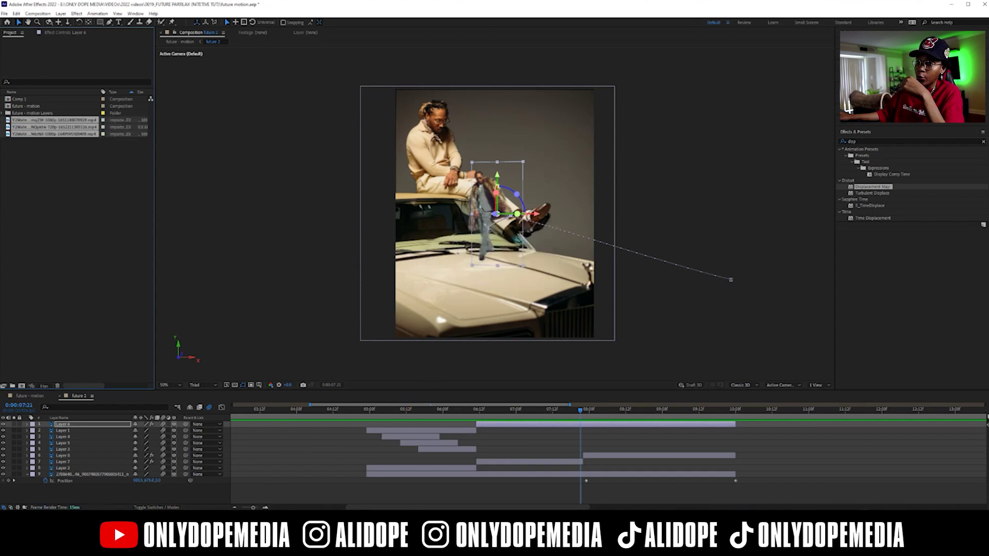
Step: Import the eagle clip and Smoke.mov from their asset folders into the project
key(alt+Tab)
double_click(746, 214)
drag(324, 129, 69, 152)
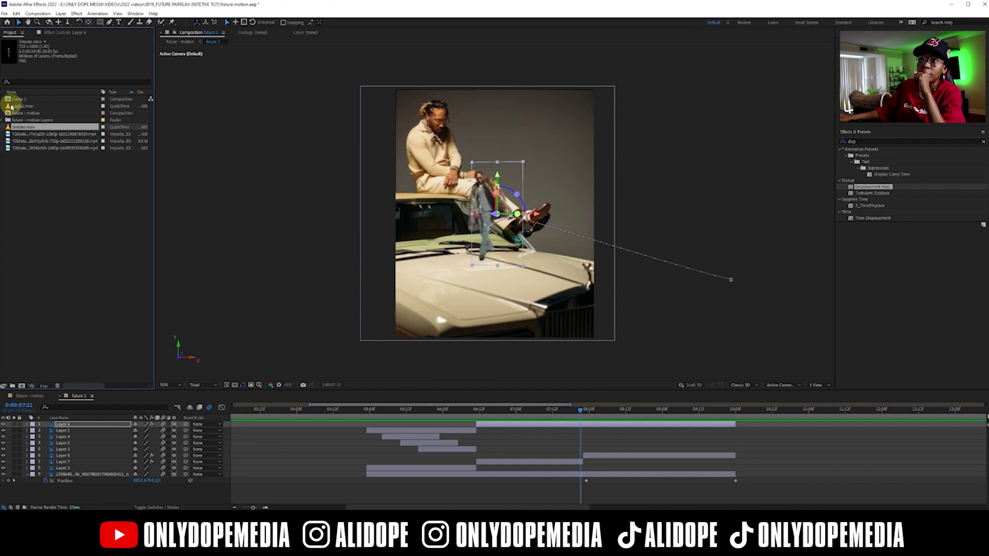
Step: Open the Petty Too and GETTING READY TO DROP videos as footage and scrub through them for usable shots
click(11, 135)
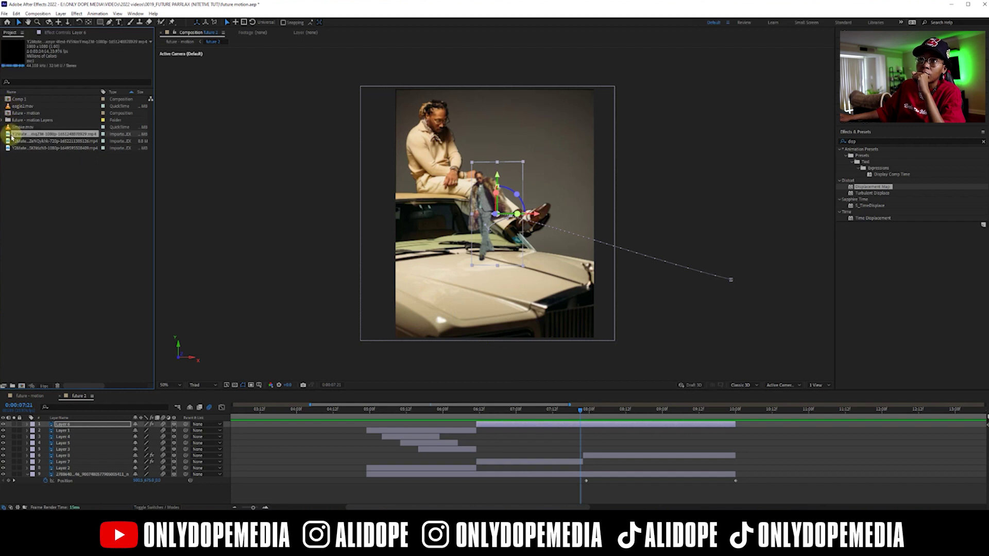
click(9, 141)
click(8, 148)
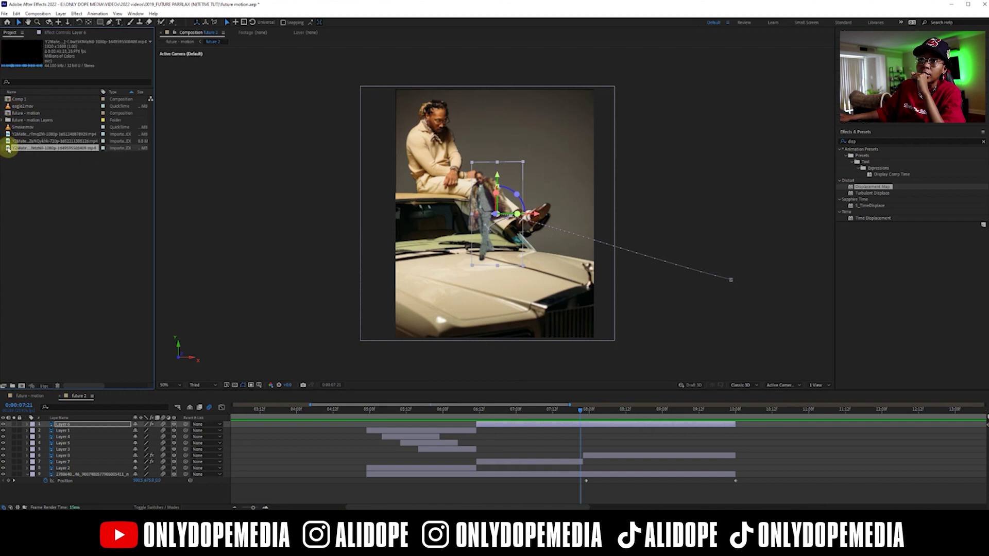
double_click(8, 149)
drag(169, 369, 238, 366)
double_click(11, 141)
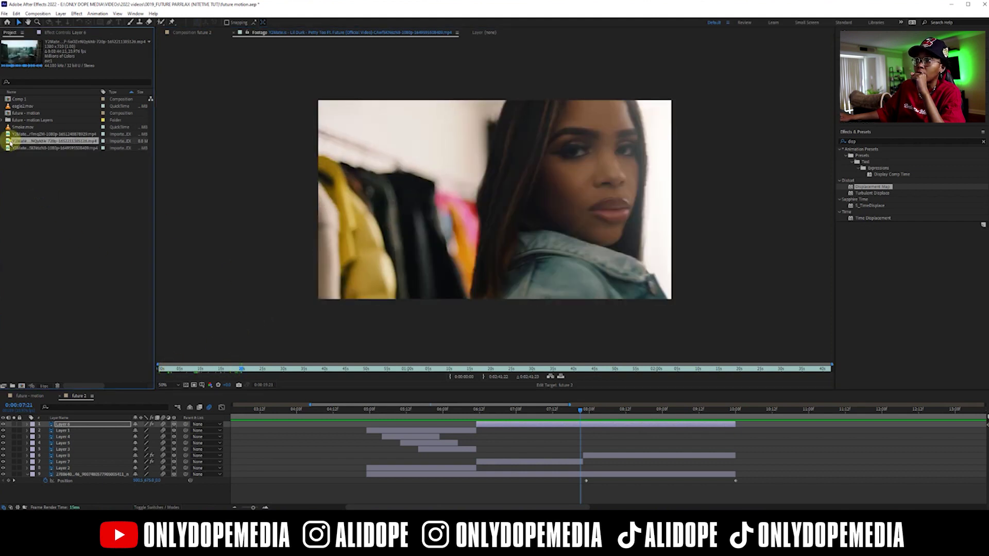
mouse_move(174, 372)
mouse_down()
mouse_move(240, 369)
mouse_move(230, 369)
mouse_up()
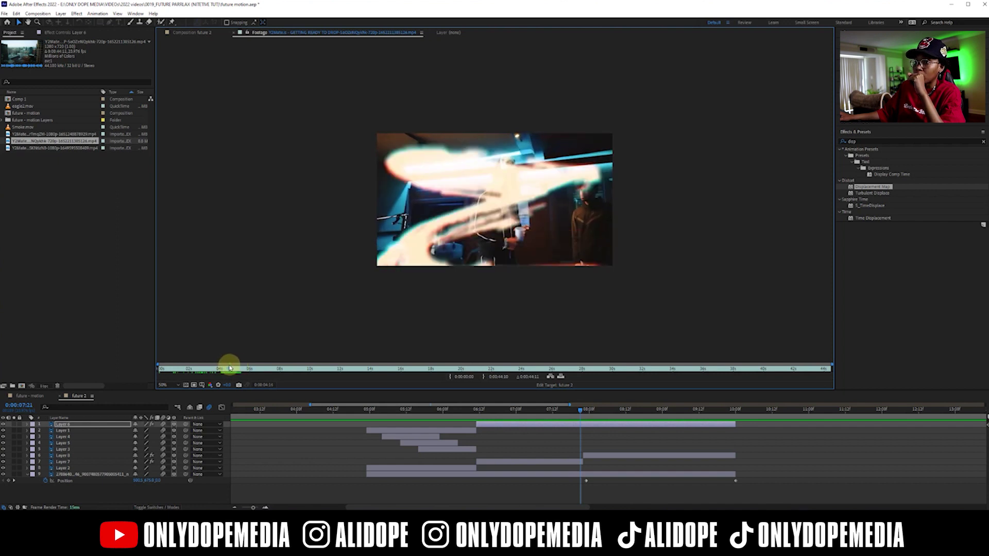
Step: Trim the GETTING READY TO DROP footage to 0:00:04:16–0:00:07:07, and place it in the composition spanning the same time as Layer 7
mouse_move(170, 369)
mouse_down()
mouse_move(288, 365)
mouse_move(270, 367)
mouse_up()
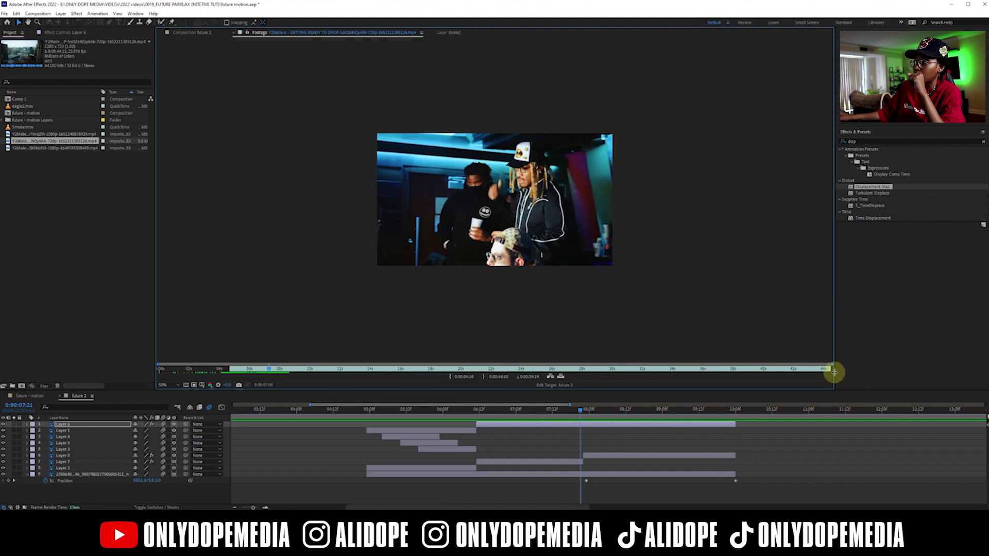
drag(830, 370, 379, 376)
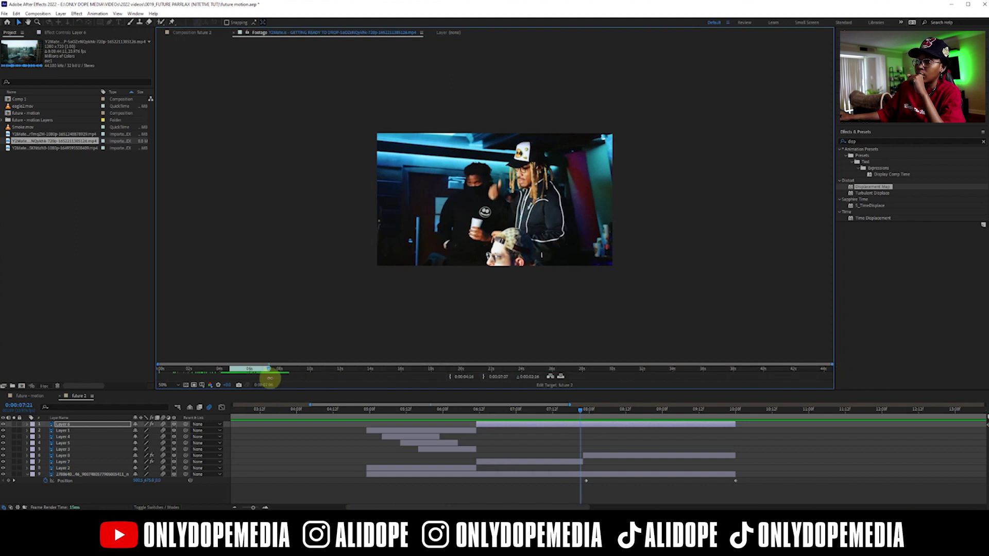
drag(287, 375, 503, 466)
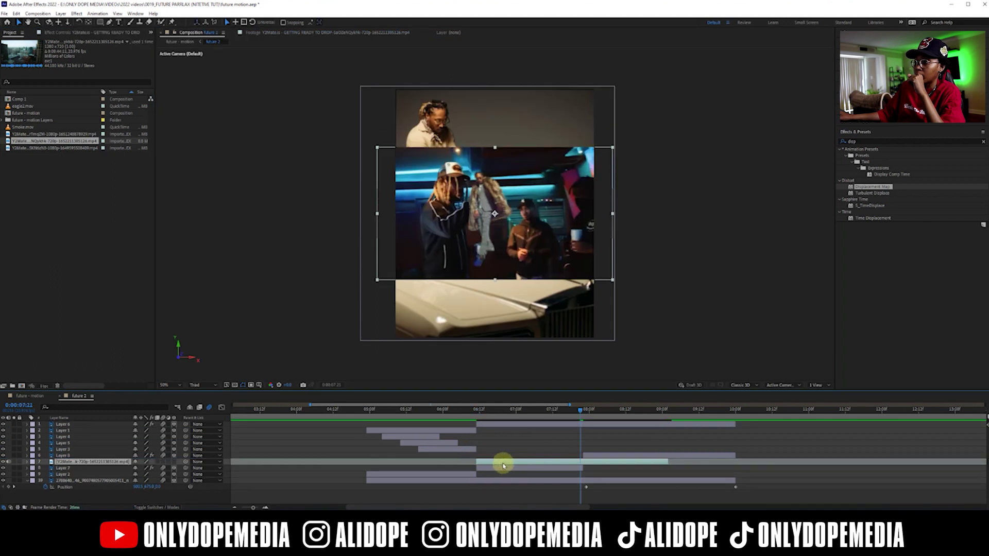
drag(666, 461, 585, 463)
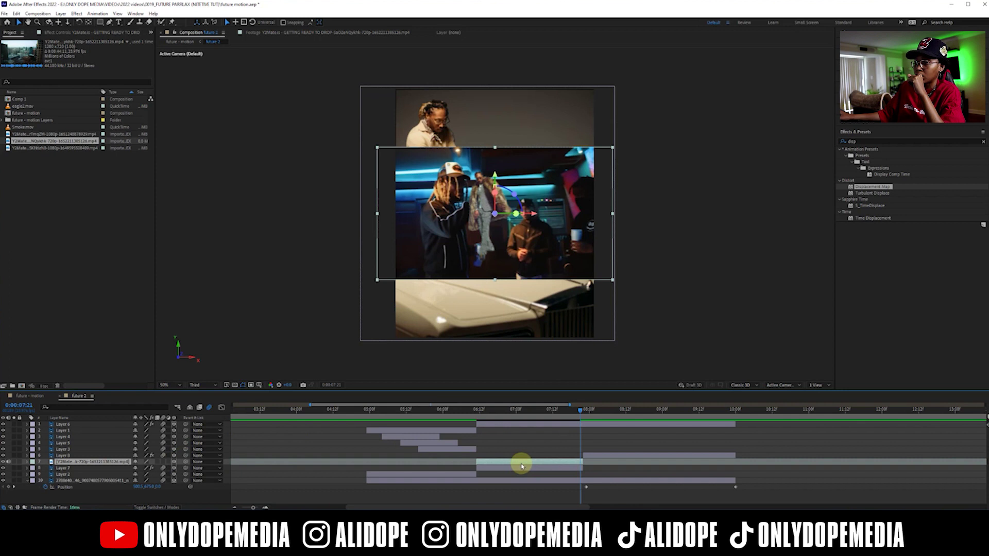
Step: Reorder the layers so the video clip sits directly behind the man-and-car cutout and above Layer 7
drag(77, 464, 81, 485)
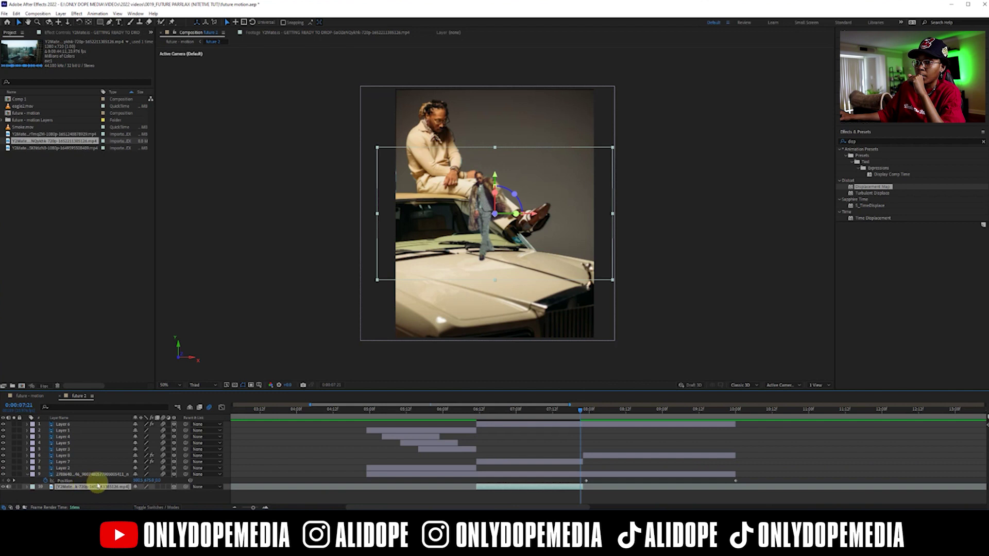
drag(96, 490, 84, 473)
click(81, 461)
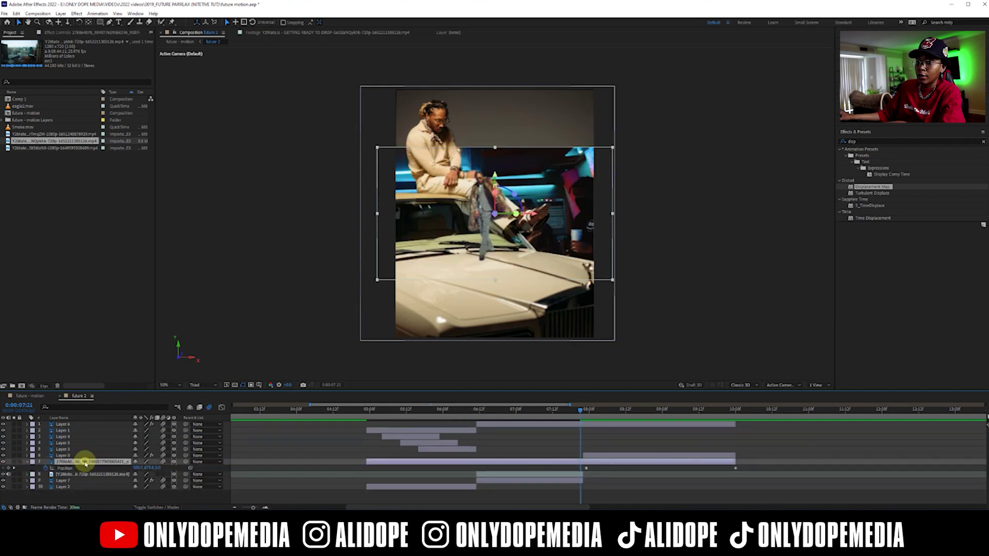
click(29, 463)
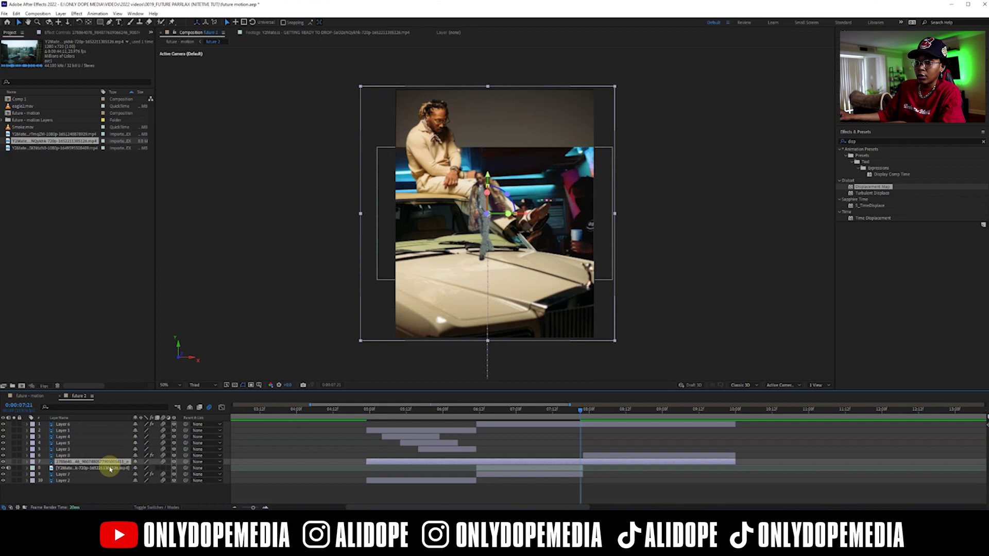
Step: Scale the video clip to 165% and reposition it to fill the backdrop behind the seated man
click(92, 469)
drag(448, 251, 452, 224)
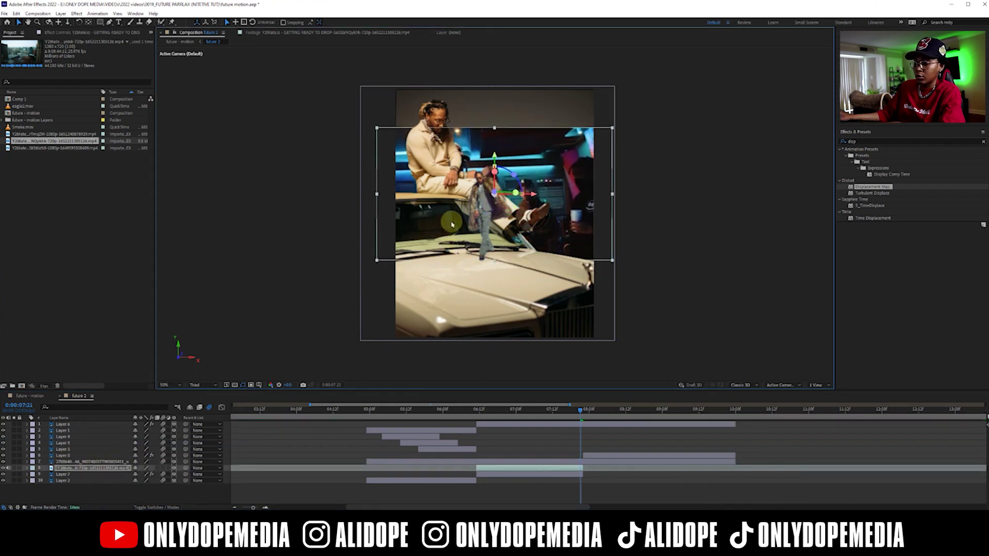
key(s)
drag(167, 477, 188, 470)
drag(484, 269, 555, 251)
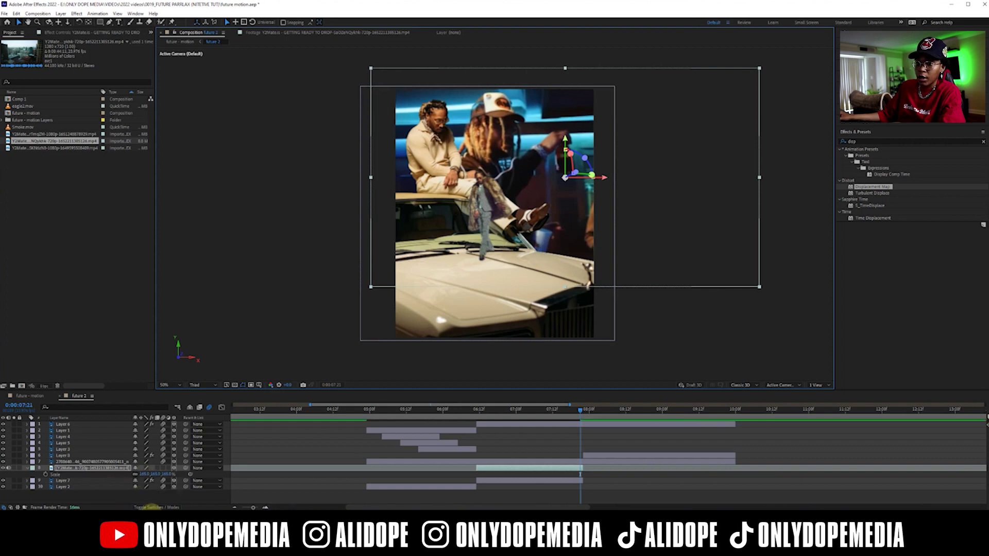
Step: Try the Multiply and Lighten blending modes on the video clip, and set it to Overlay
click(155, 507)
click(149, 468)
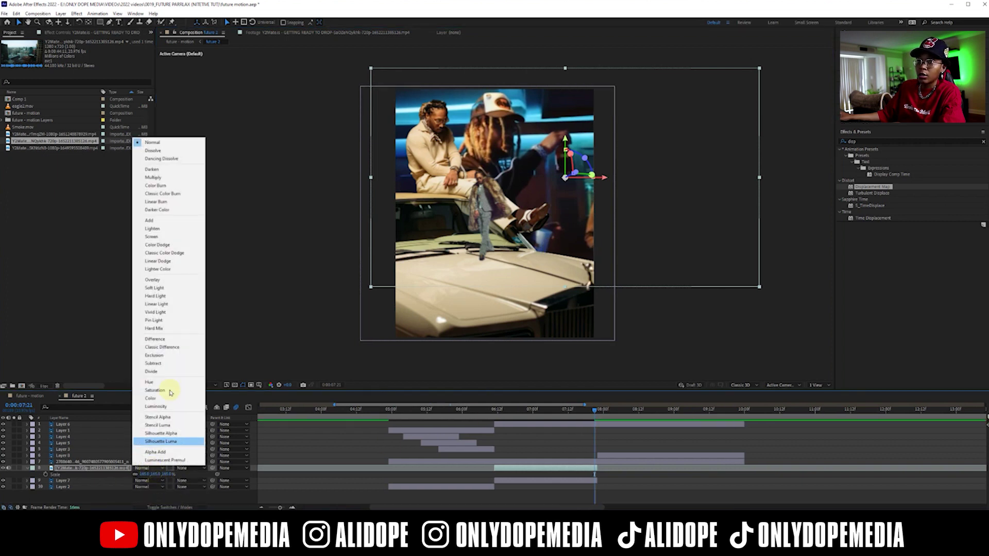
click(163, 171)
click(153, 470)
click(157, 177)
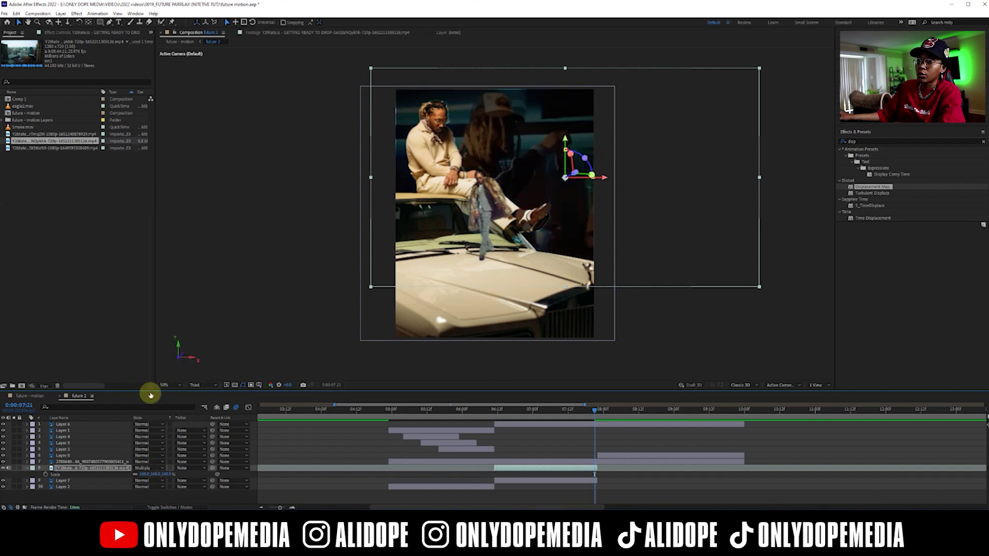
click(147, 469)
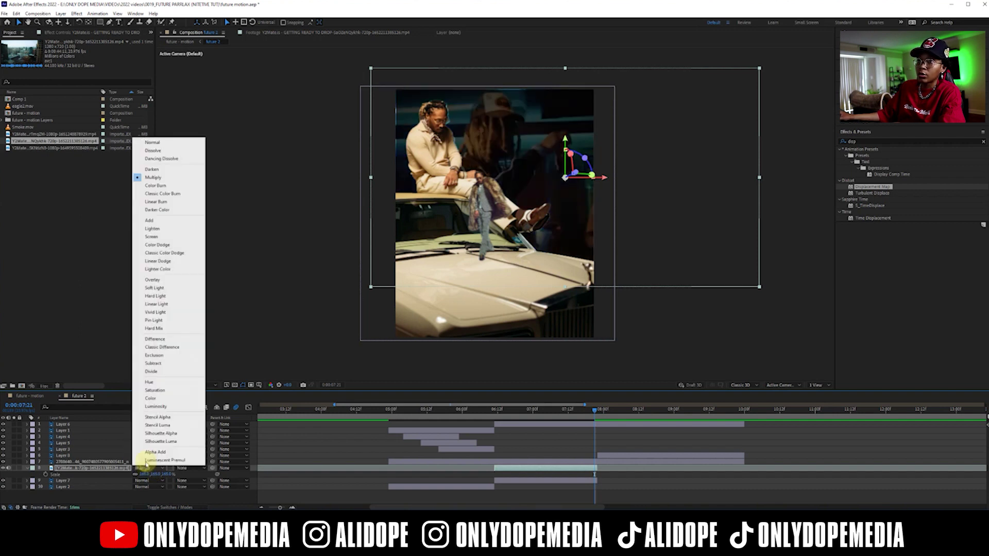
click(172, 229)
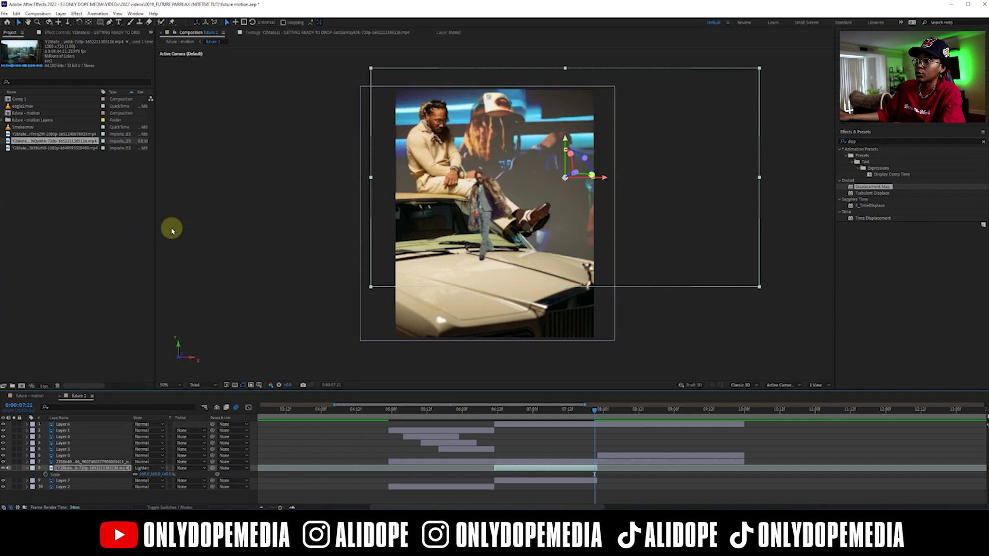
click(149, 470)
click(174, 280)
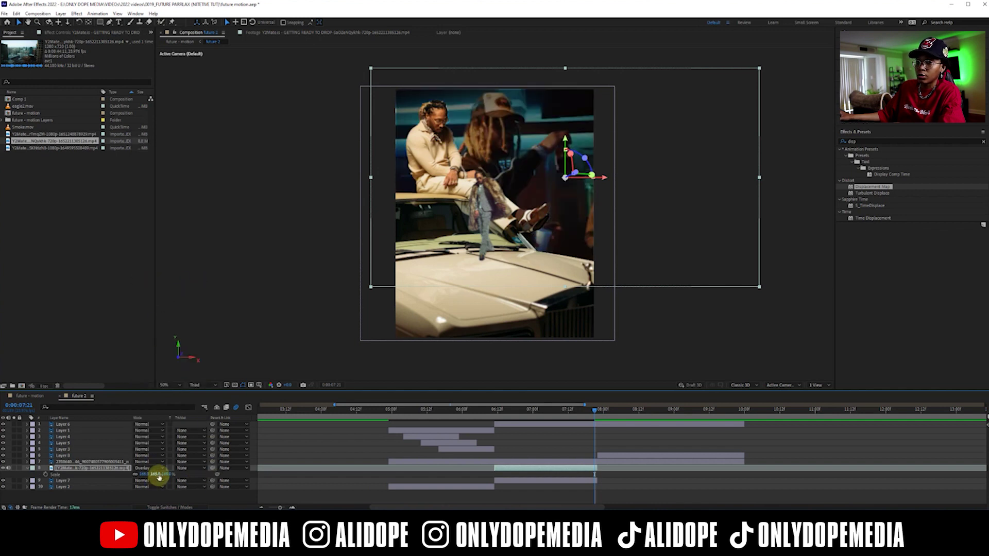
Step: Lower the video clip's opacity to about half so it fades into the backdrop
drag(153, 481, 118, 475)
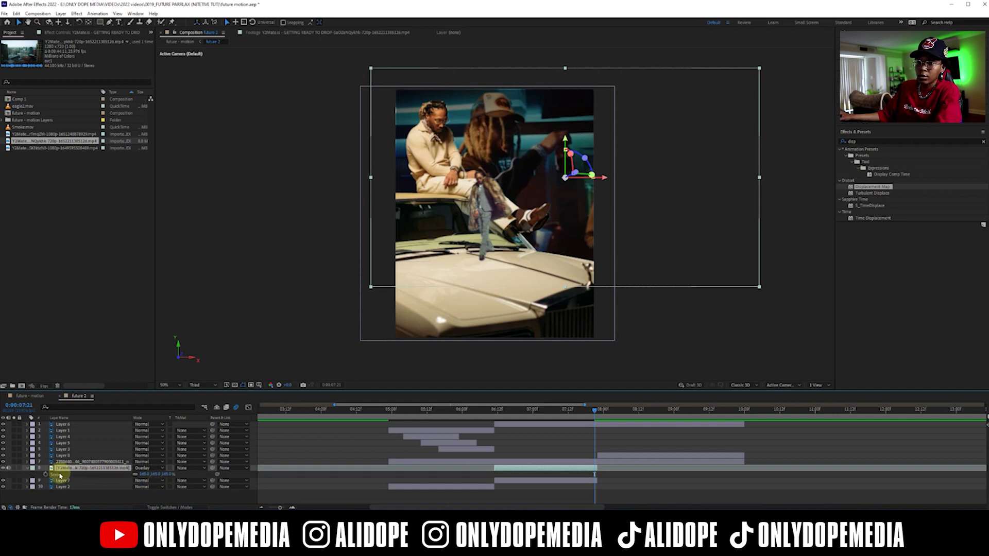
click(27, 469)
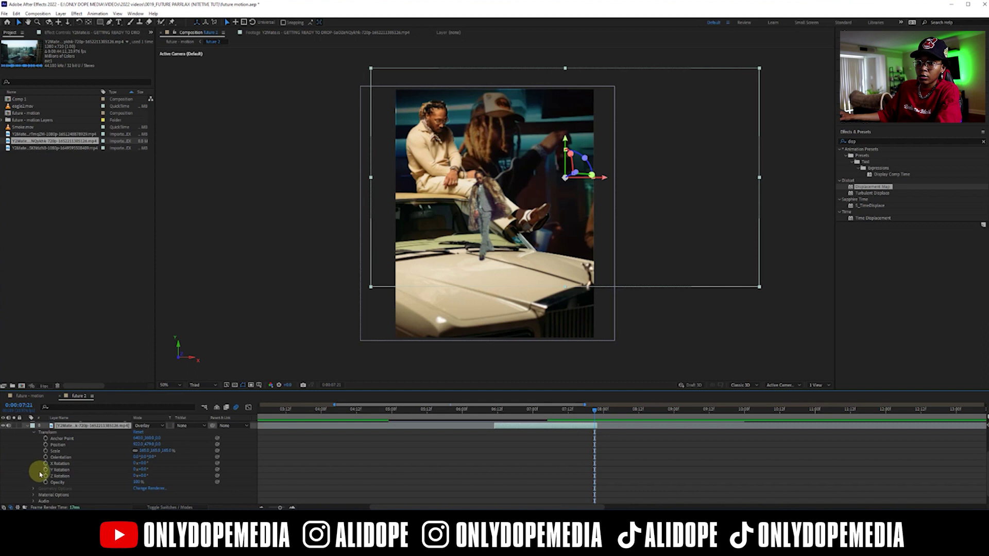
mouse_move(134, 482)
mouse_down()
mouse_move(110, 477)
mouse_move(119, 477)
mouse_up()
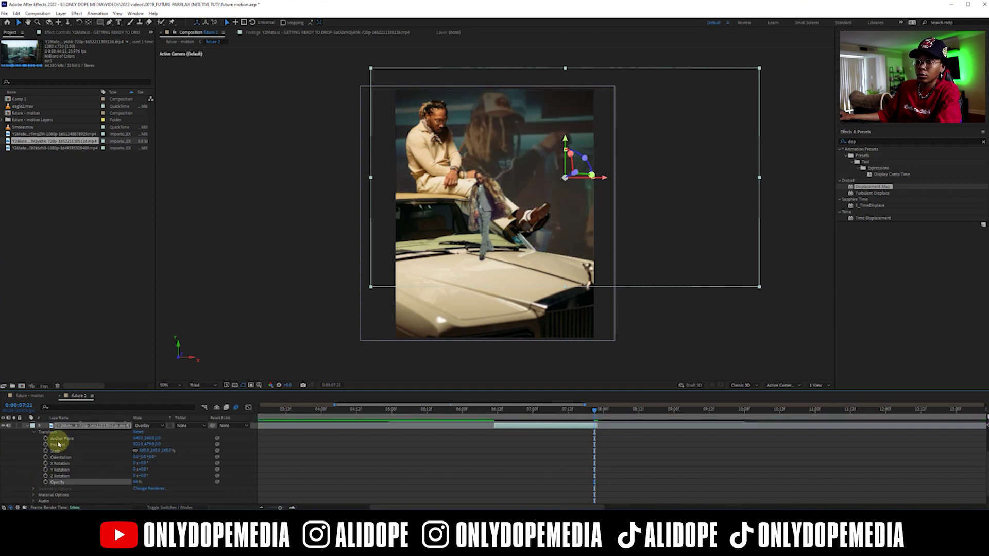
click(28, 426)
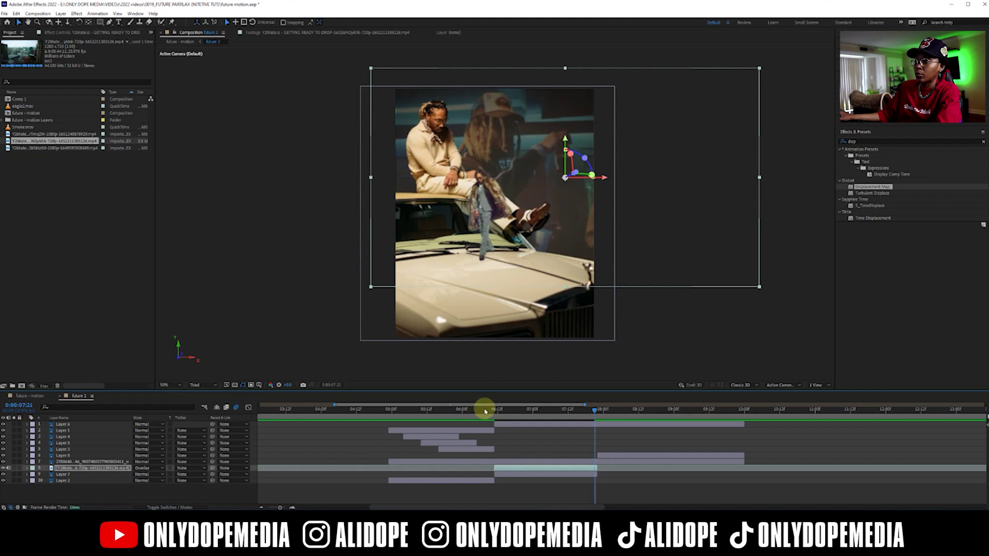
Step: Apply the CC Light Wipe transition effect to the video clip
drag(455, 409, 550, 411)
click(878, 140)
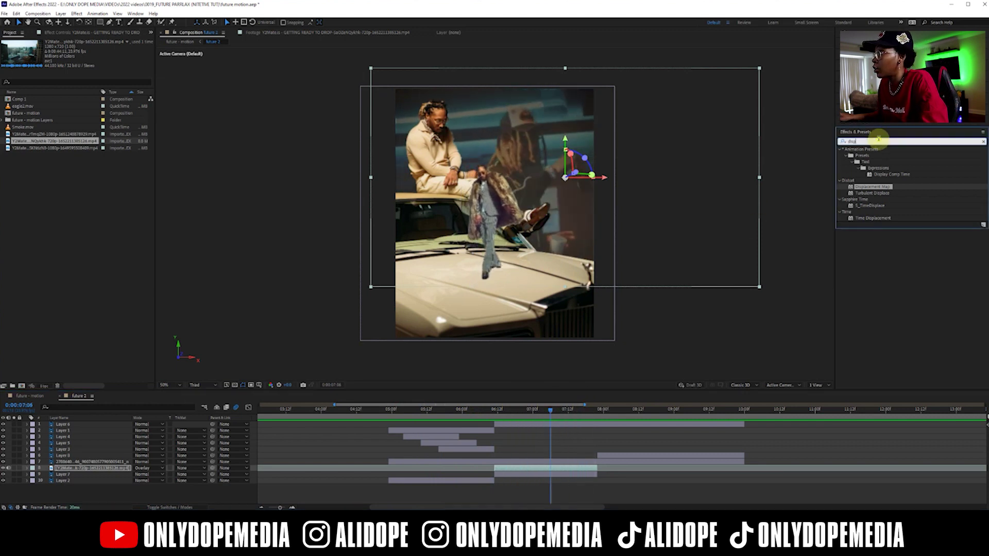
key(BackSpace)
scroll(876, 258, down, 5)
drag(870, 304, 516, 467)
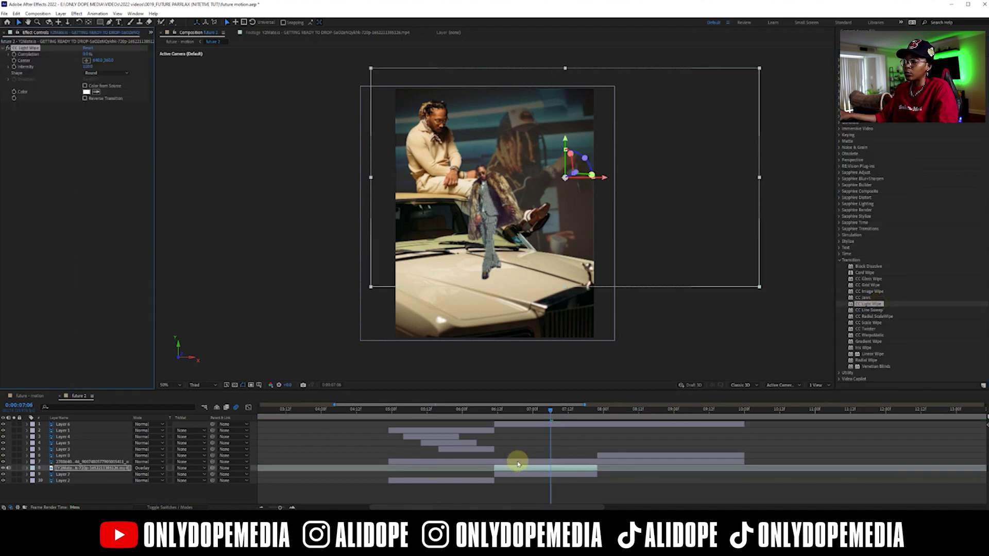
Step: Extend the clip's start to 0:00:06:08 and keyframe the light wipe's Completion from 100% there to 0% at 0:00:06:19
click(517, 412)
mouse_move(510, 416)
mouse_down()
mouse_move(495, 413)
mouse_move(597, 412)
mouse_move(506, 413)
mouse_move(519, 418)
mouse_up()
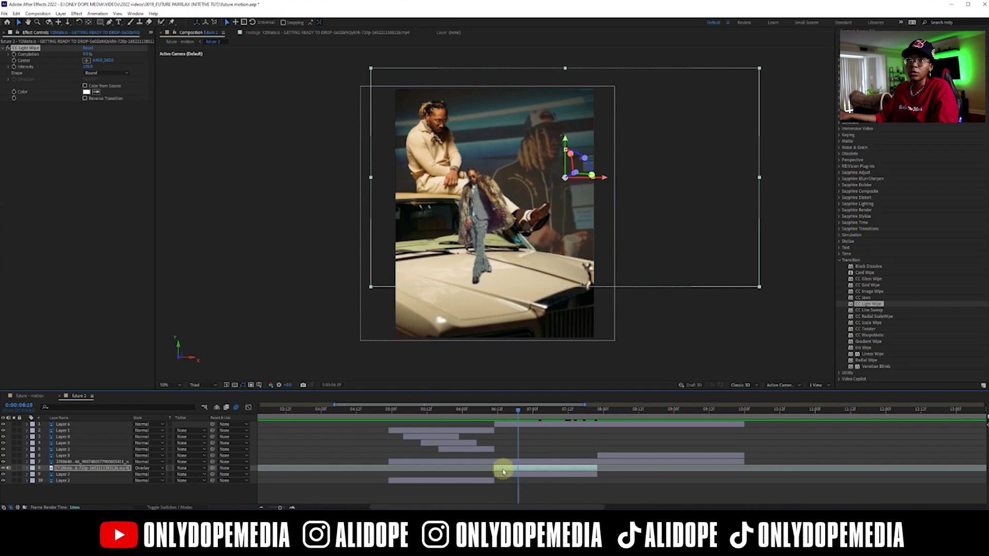
click(89, 58)
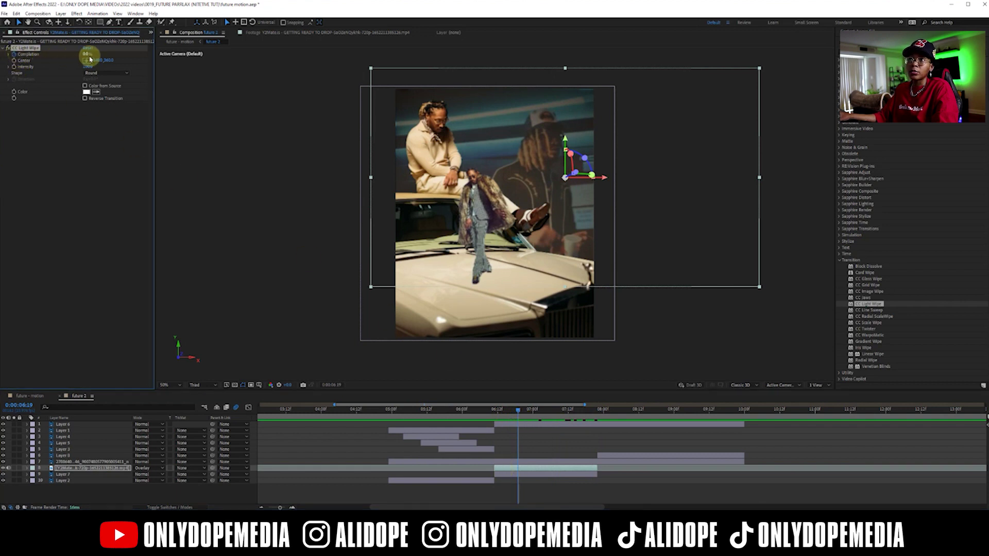
drag(87, 53, 48, 55)
drag(518, 412, 492, 420)
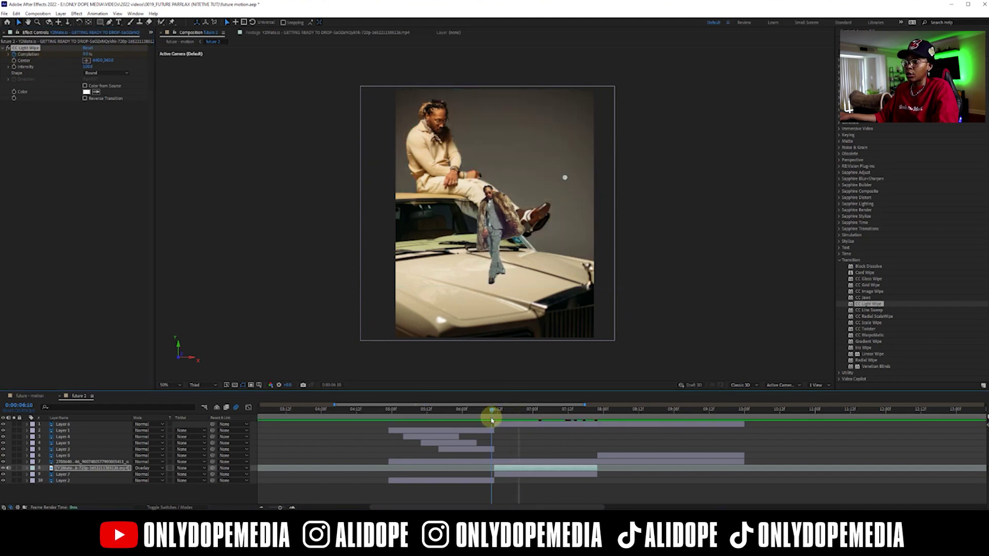
drag(493, 466, 487, 468)
drag(90, 55, 156, 53)
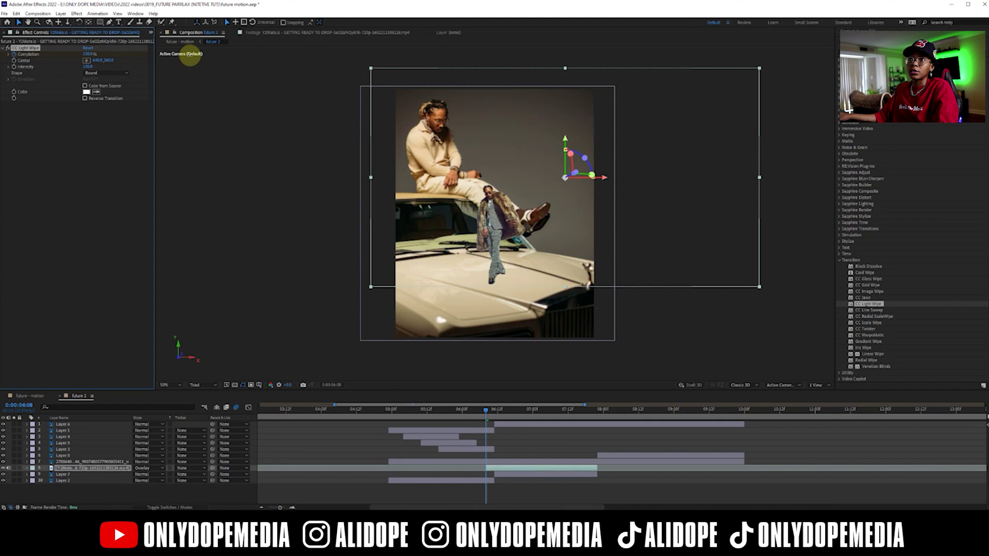
Step: Set the light wipe's shape to Doors, turn on Reverse Transition, and preview the transition
drag(474, 413, 513, 420)
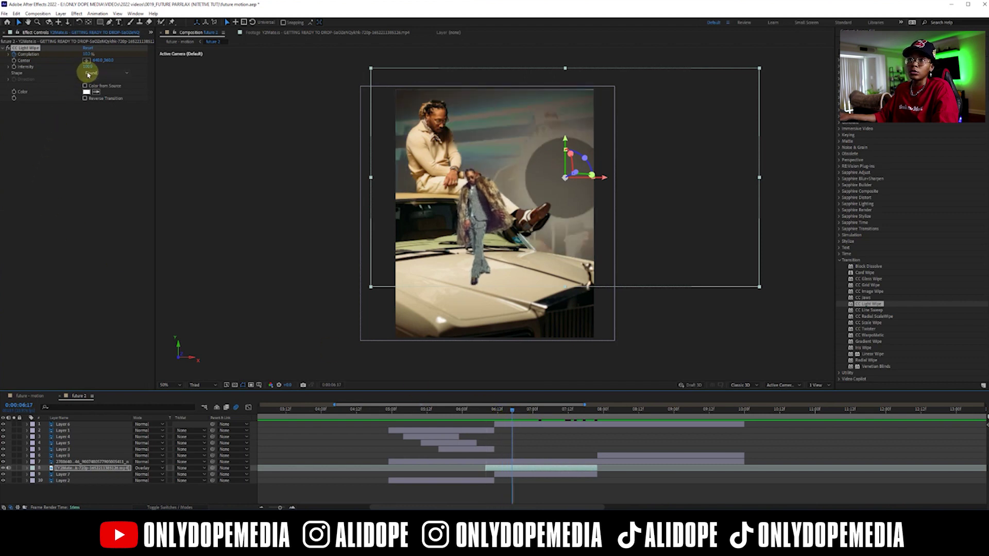
click(90, 73)
click(113, 81)
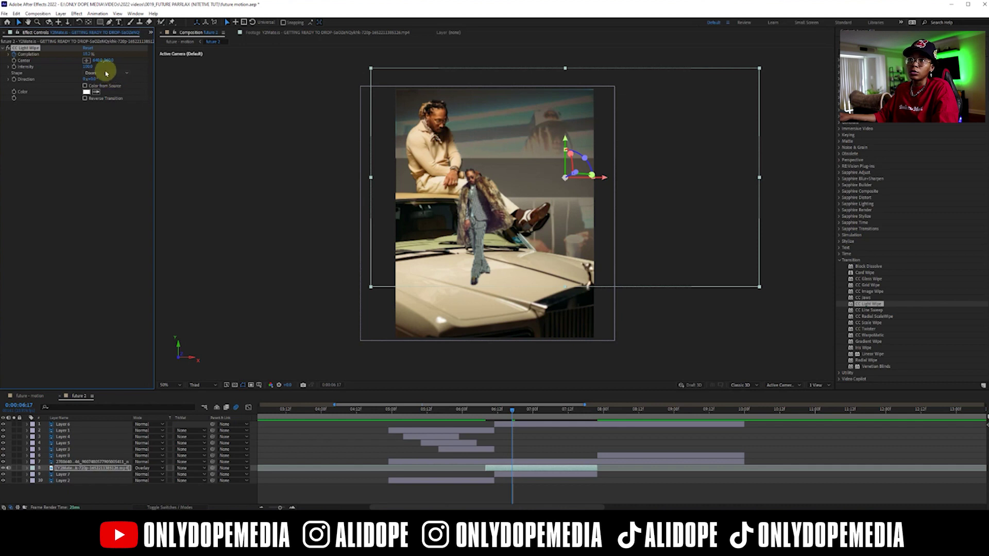
mouse_move(90, 67)
mouse_down()
mouse_move(132, 66)
mouse_move(92, 73)
mouse_up()
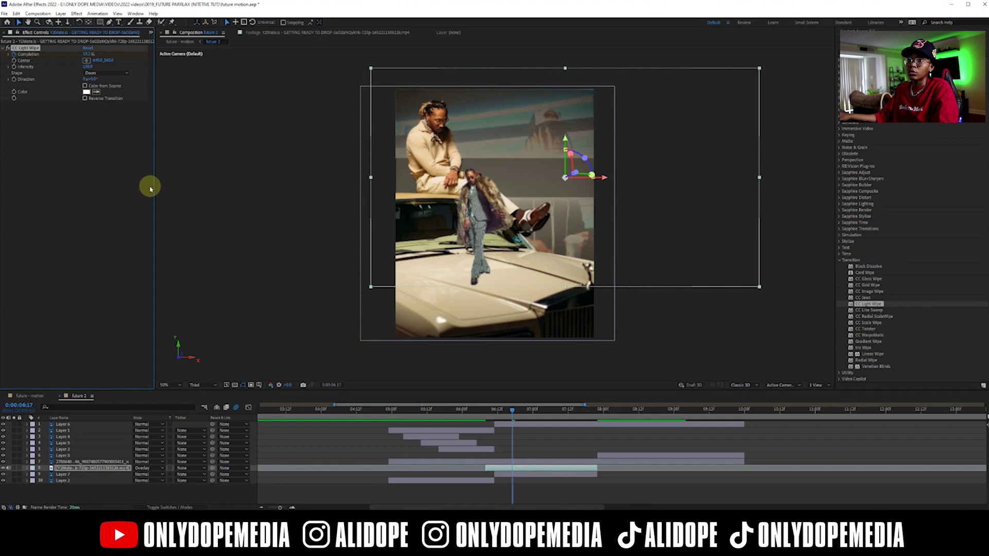
click(84, 98)
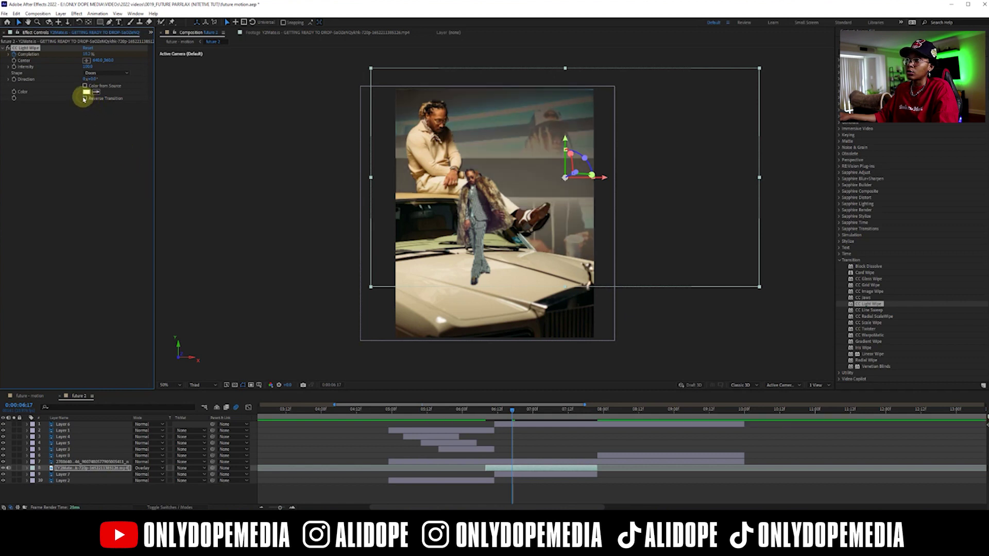
drag(504, 415, 746, 401)
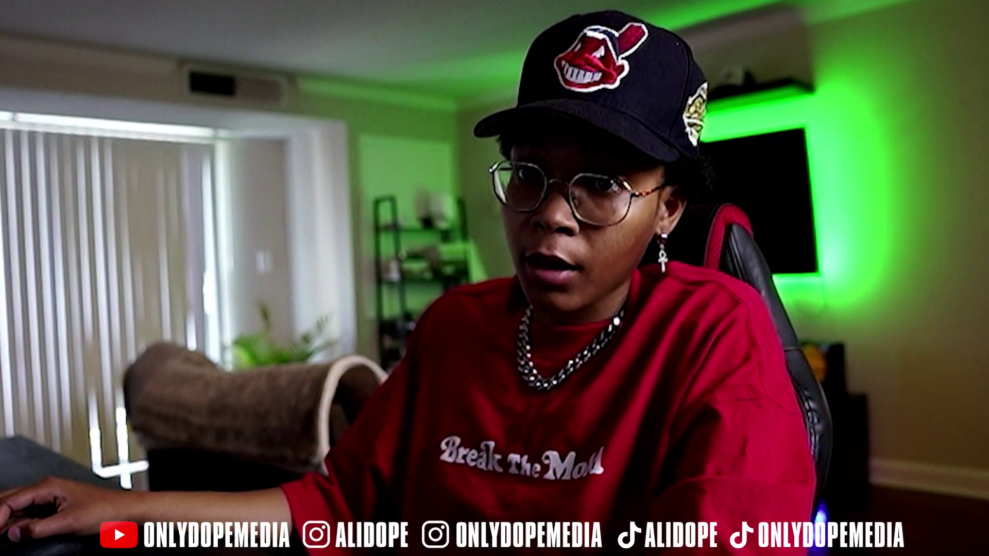
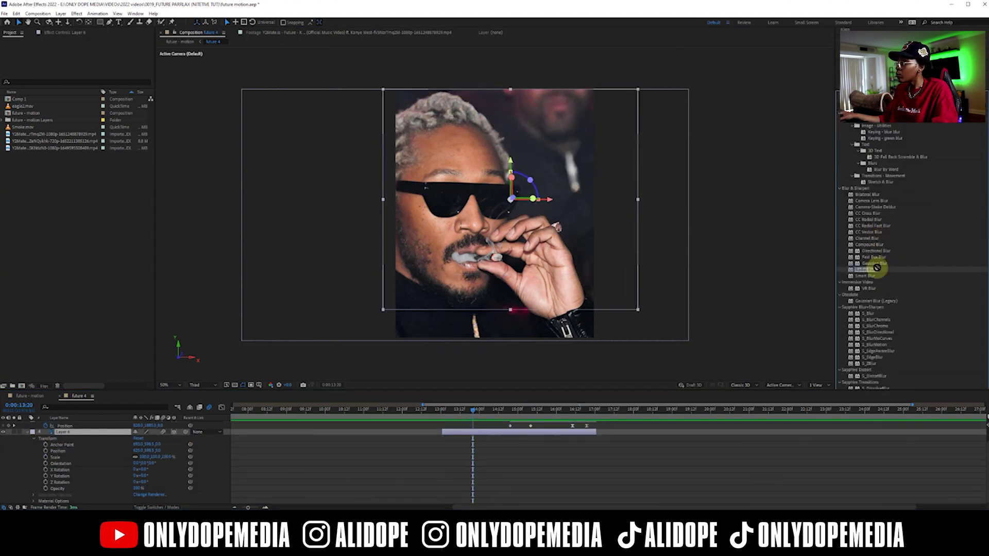
Step: Apply Radial Blur to the background Layer 6 in the future 4 composition, and preview the sunglasses light sweep and second figure's entrance
double_click(870, 269)
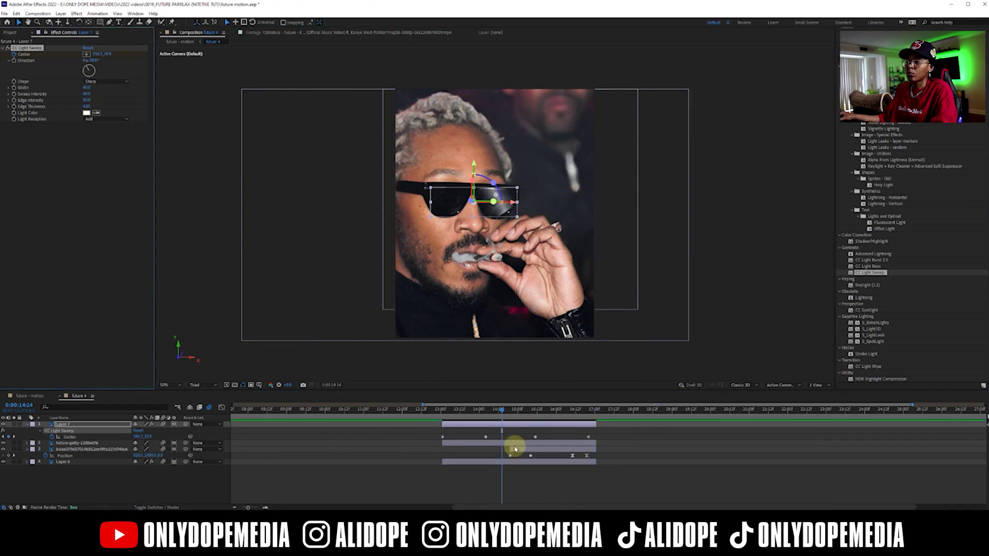
click(471, 410)
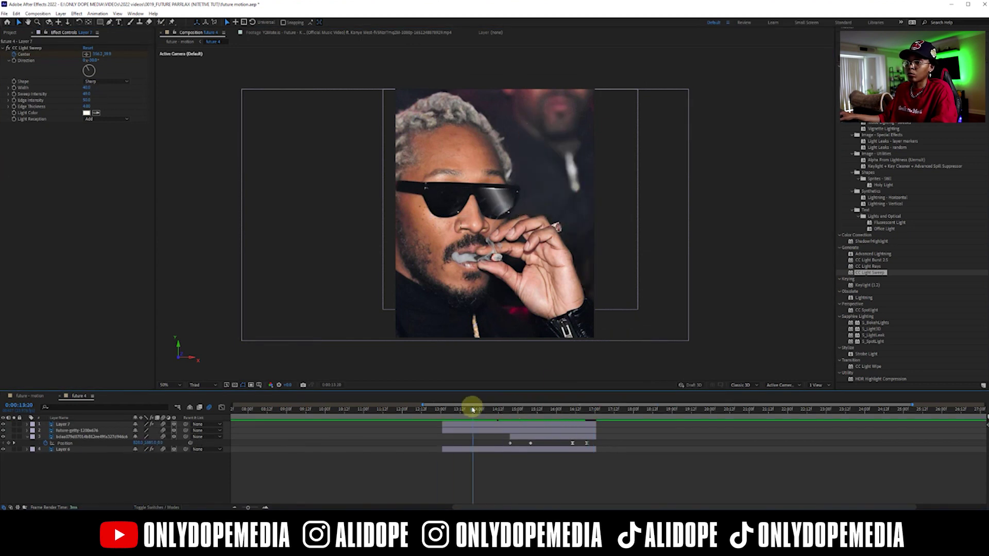
drag(460, 416, 529, 410)
Step: Add Smoke.mov to the future 4 composition directly below Layer 7, and trim it to the length of the other layers
click(459, 470)
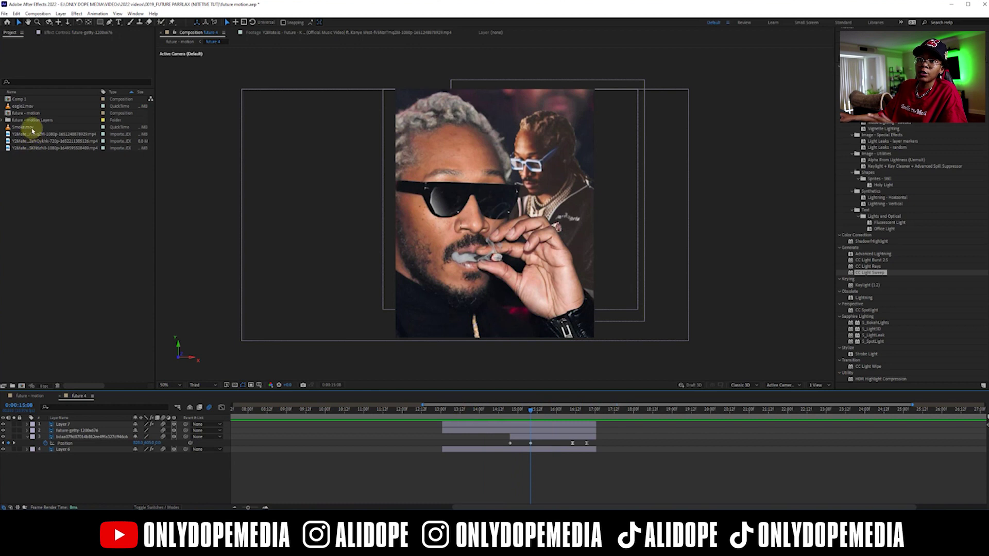
click(27, 127)
drag(33, 137, 450, 431)
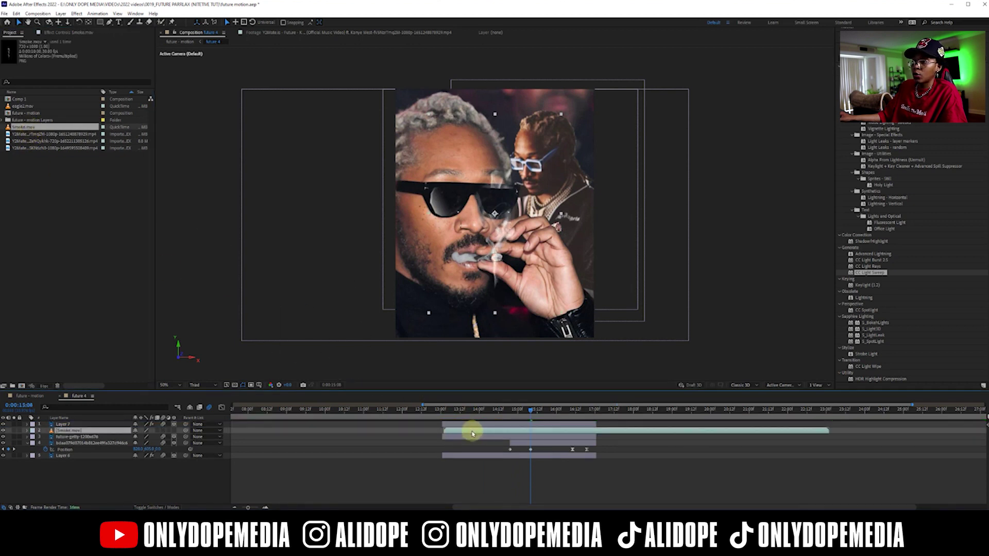
drag(825, 432, 596, 437)
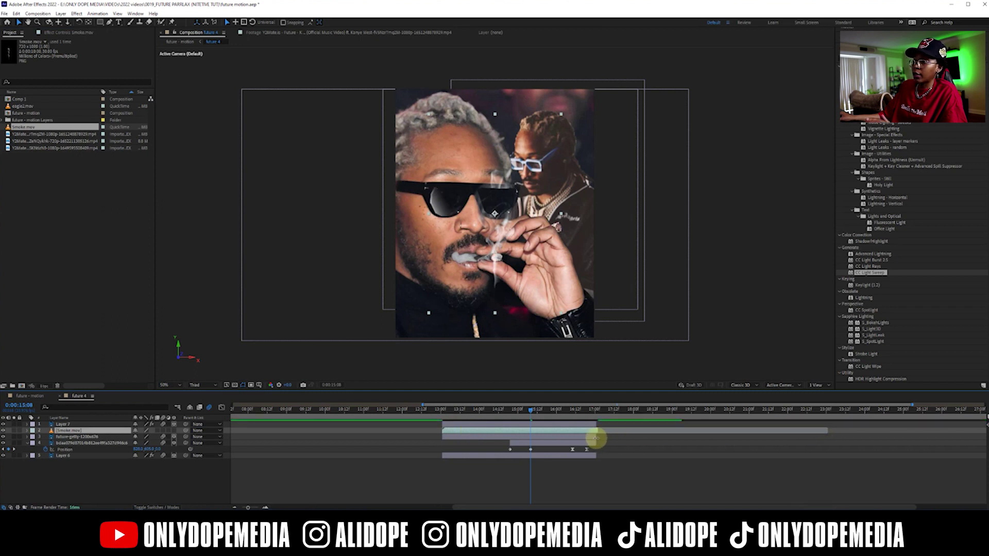
Step: Move Smoke.mov to the top of the future 4 layer stack and position the smoke so it rises from the cigarette's tip
drag(511, 230, 510, 198)
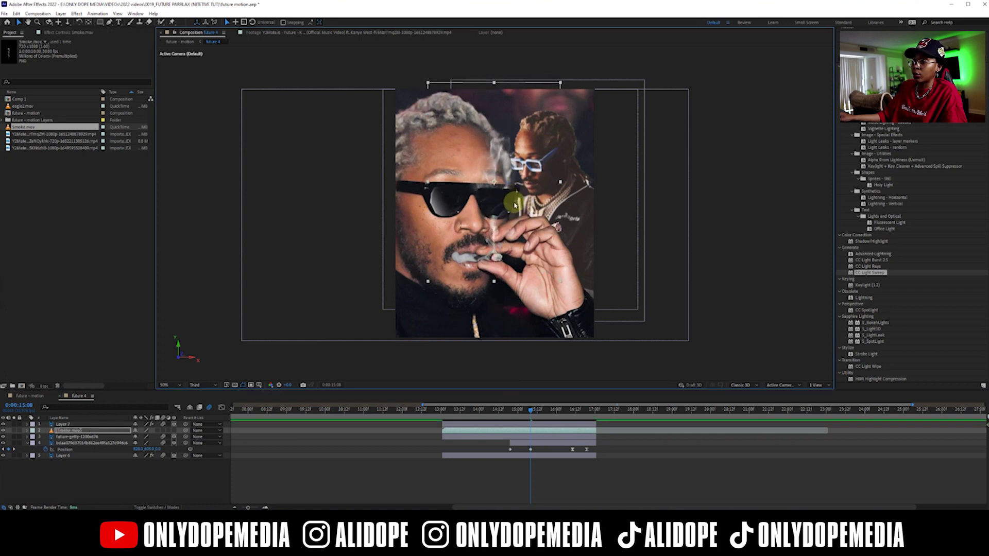
drag(79, 431, 80, 424)
mouse_move(466, 410)
mouse_down()
mouse_move(437, 413)
mouse_move(474, 415)
mouse_up()
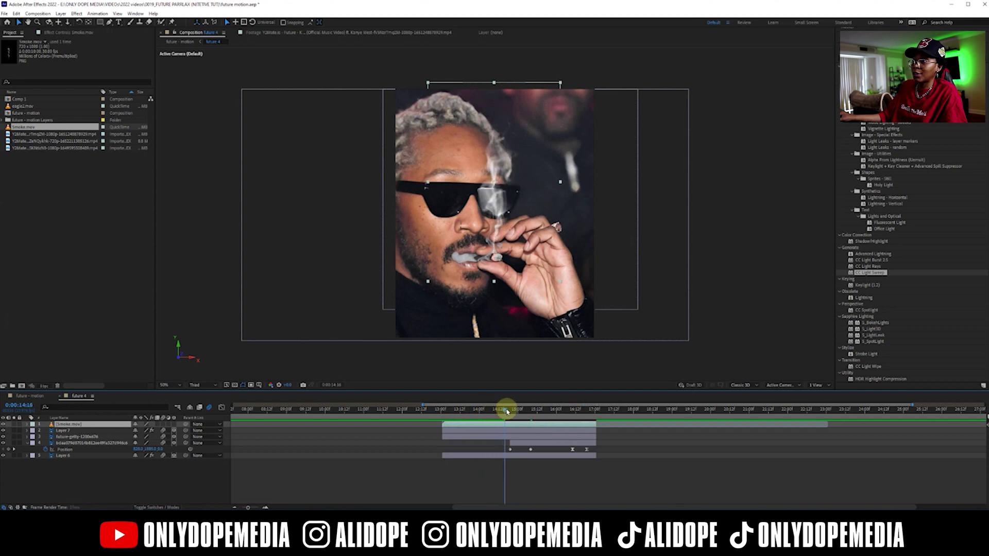
drag(517, 276, 517, 278)
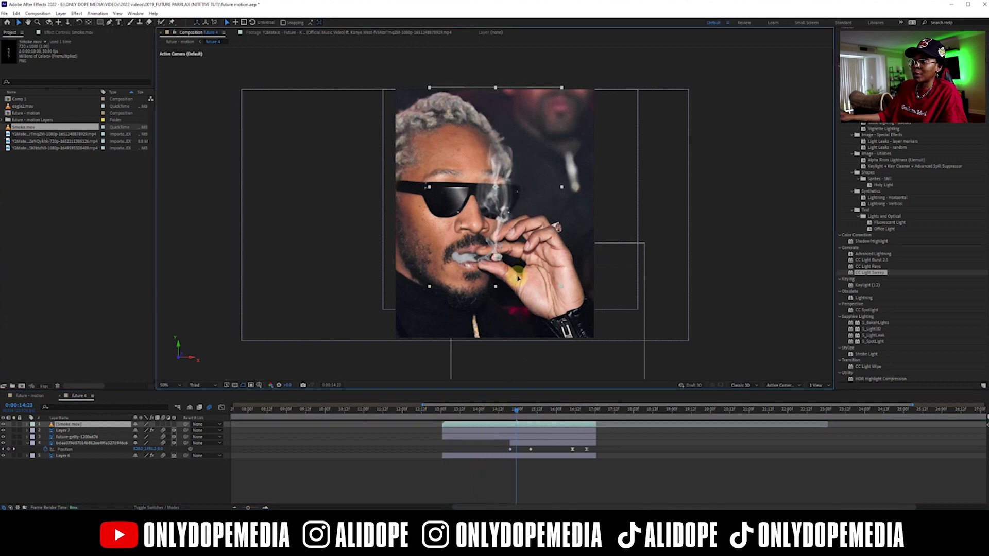
mouse_move(465, 414)
mouse_down()
mouse_move(442, 410)
mouse_move(579, 410)
mouse_move(453, 411)
mouse_move(481, 411)
mouse_up()
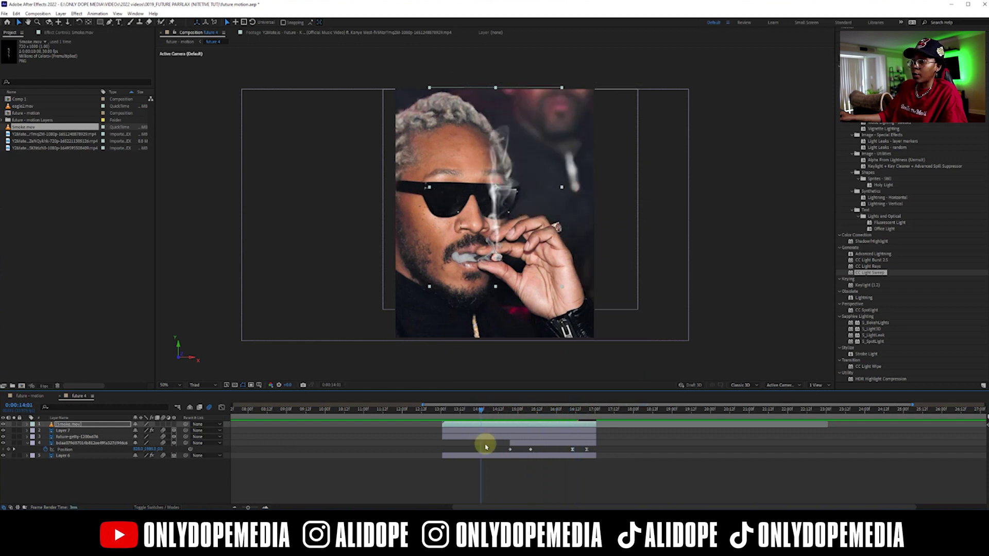
Step: Apply Displacement Map to the background Layer 6, and add a keyframe for Use For Vertical Displacement at 0:00:14:15
click(482, 456)
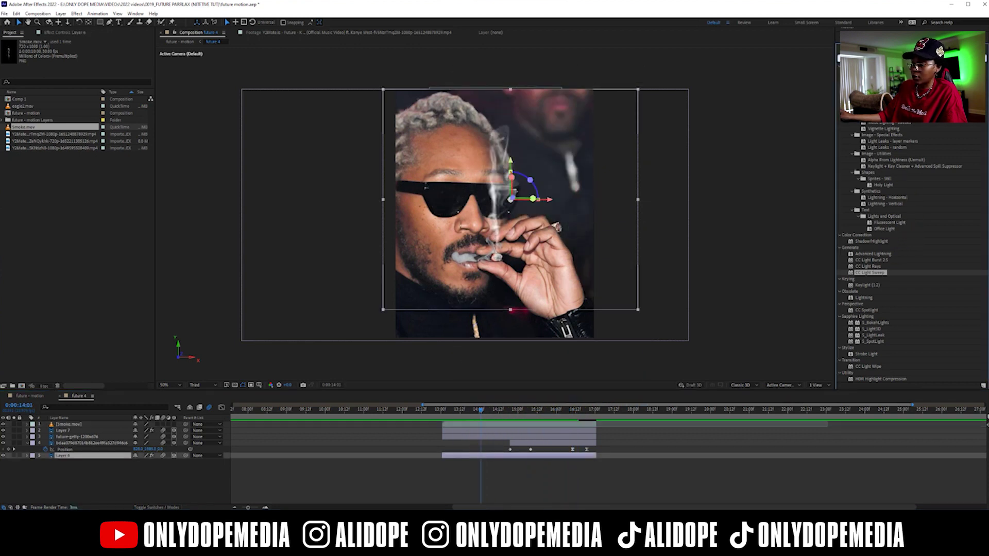
text(disp)
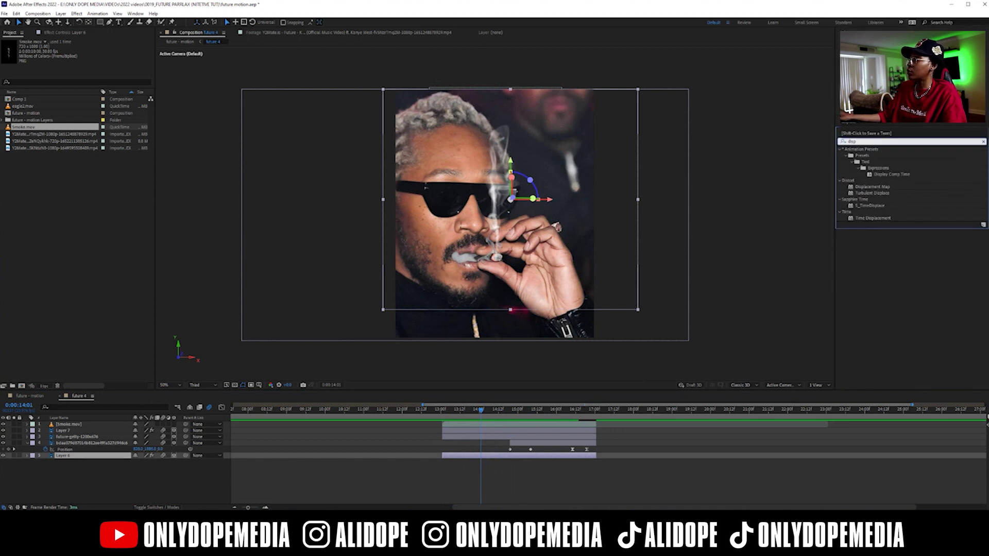
drag(885, 187, 546, 456)
drag(479, 410, 503, 411)
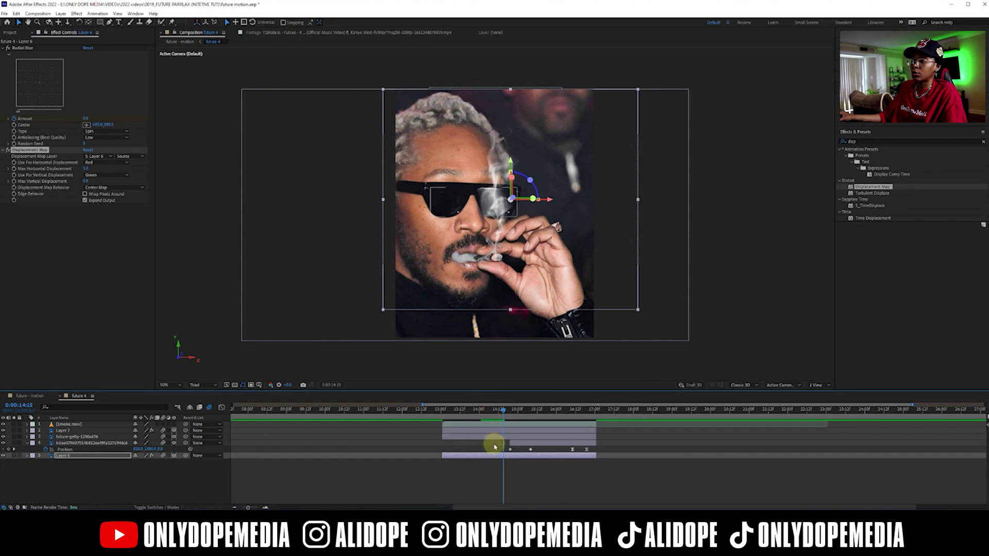
click(13, 177)
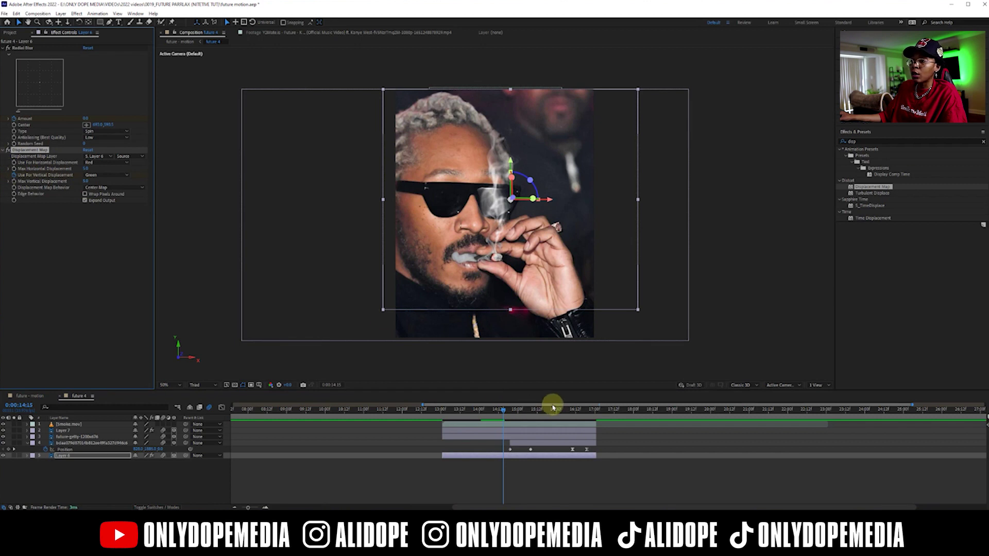
Step: Keyframe Layer 6's Max Vertical Displacement from 0:00:15:06, and raise it strongly at 0:00:17:00 so the background breaks apart
drag(502, 412, 527, 411)
click(81, 177)
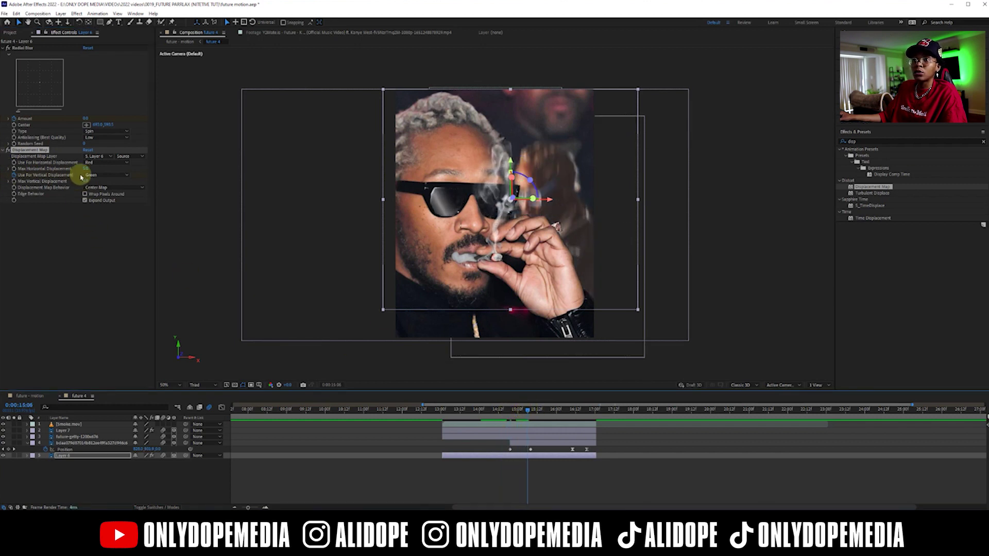
click(17, 182)
drag(114, 180, 209, 179)
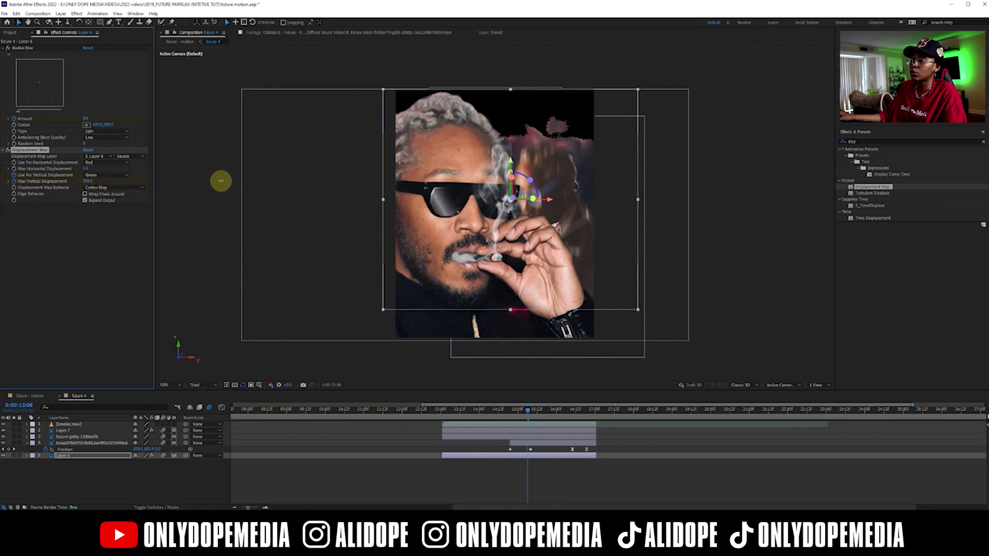
click(525, 404)
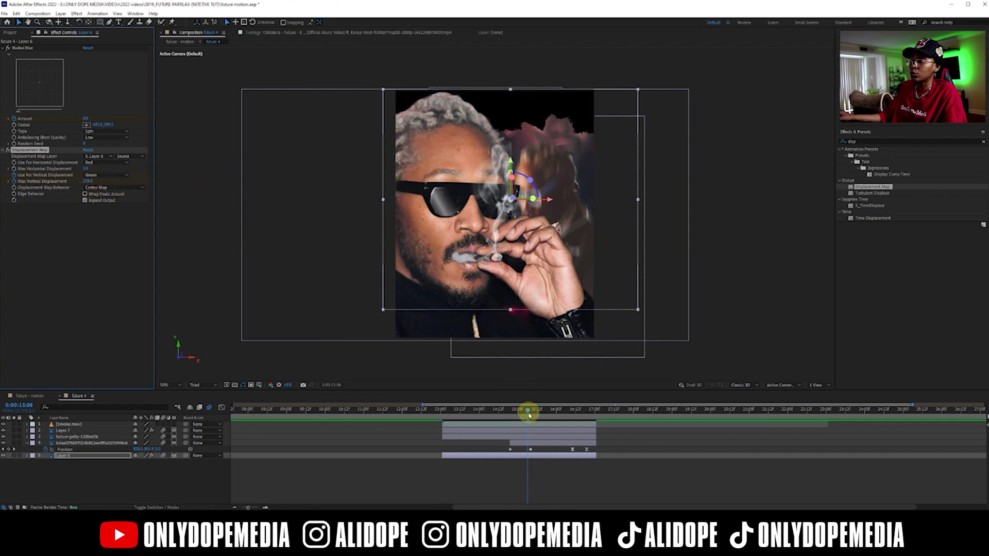
drag(530, 415, 595, 409)
click(245, 184)
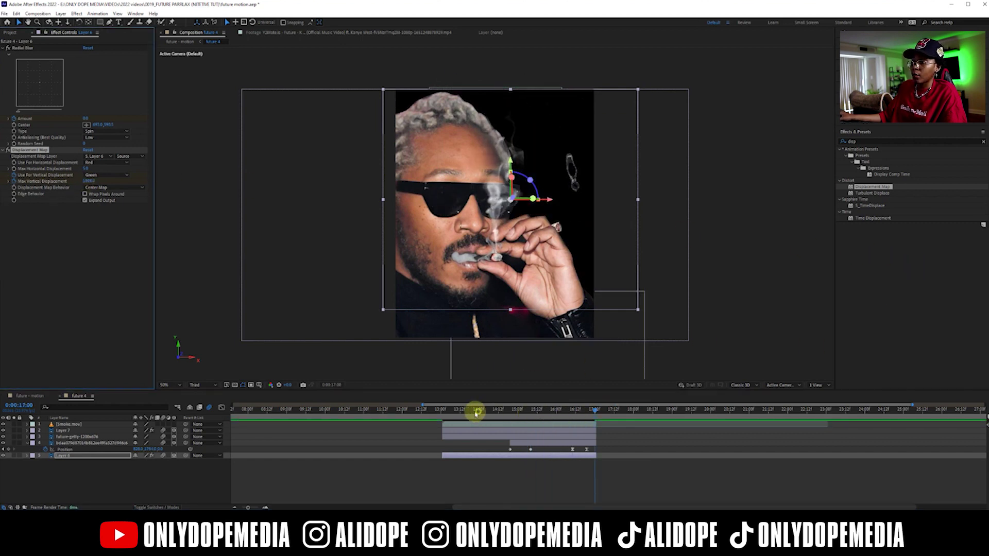
Step: Preview the displaced background in the future - motion composition and check it again inside future 4
click(59, 395)
drag(566, 411, 650, 405)
double_click(653, 448)
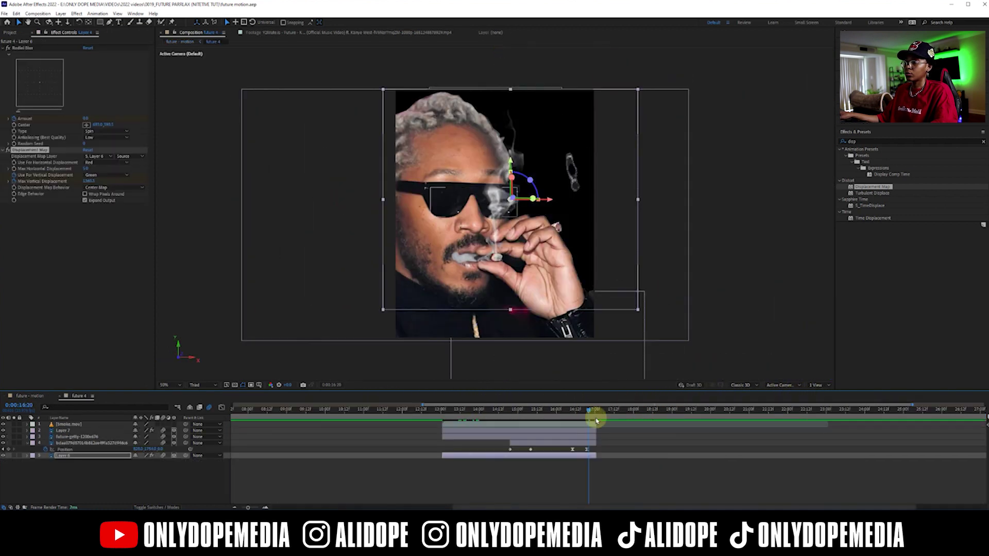
key(shift+Escape)
Step: Cut the layers inside future 5 - eagle, and its clip in future - motion, to end at 0:00:20:08
drag(578, 451, 742, 409)
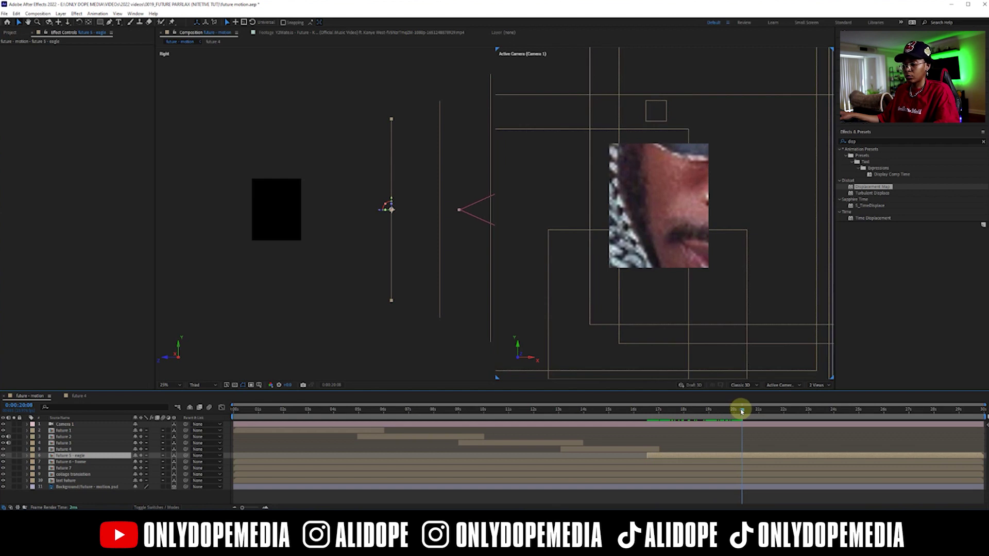
double_click(742, 455)
key(ctrl+a)
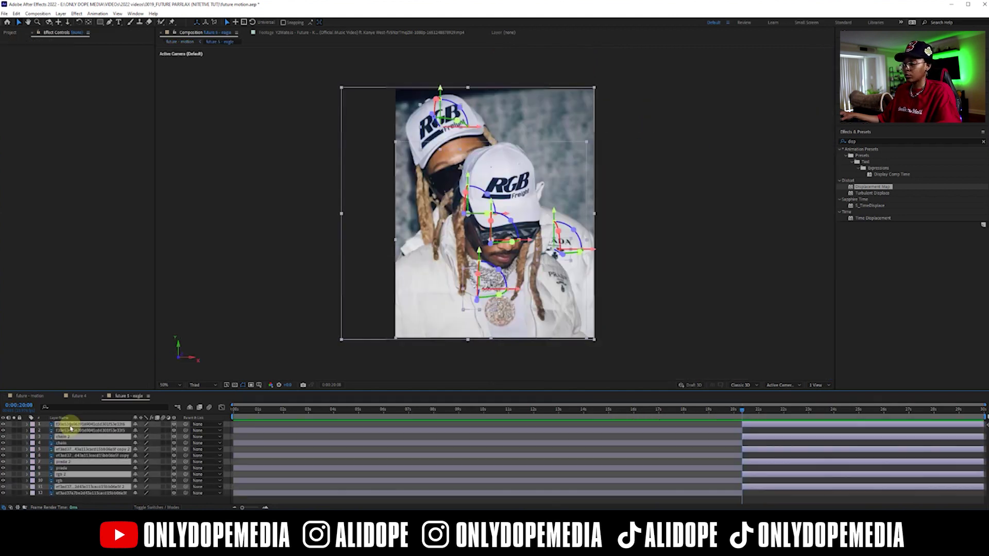
key(alt+])
click(60, 396)
click(26, 395)
Step: Split all future 5 - eagle layers where the clip starts in future - motion, and delete the unneeded pieces
drag(670, 409, 647, 413)
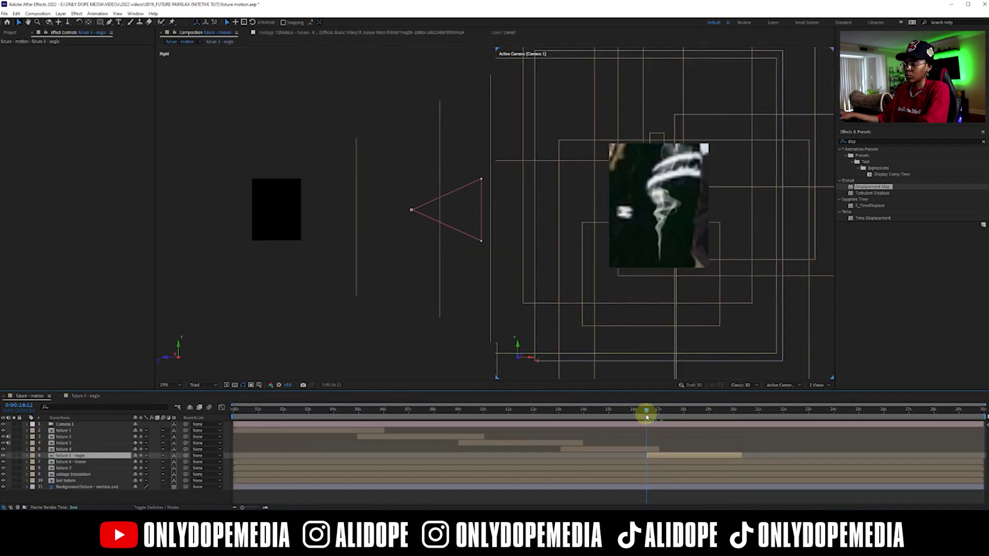
double_click(667, 457)
key(ctrl+a)
key(ctrl+shift+d)
drag(514, 458, 513, 491)
key(Delete)
Step: Trim the front figure's layer, first in the stack, to start at 0:00:17:12
drag(244, 506, 255, 507)
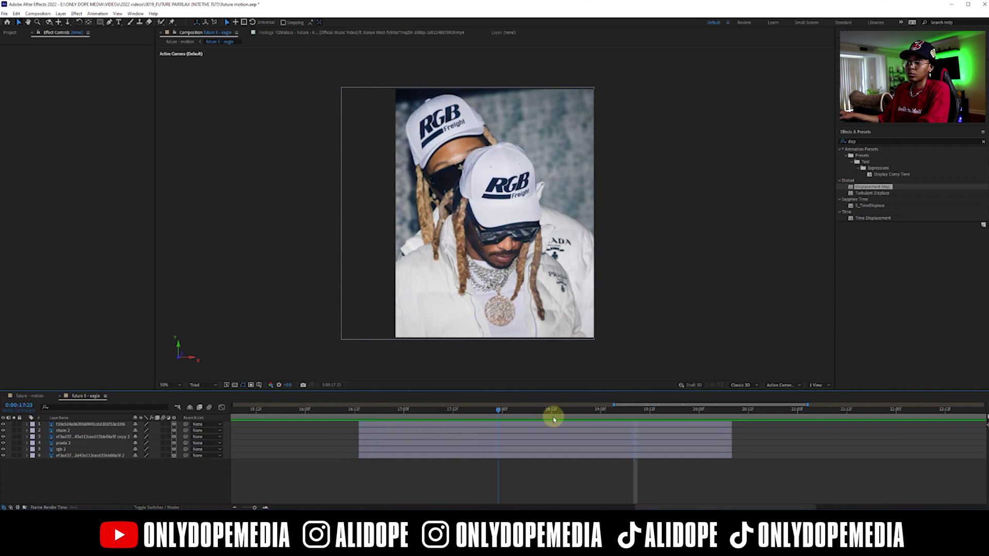
drag(395, 417, 428, 413)
click(422, 423)
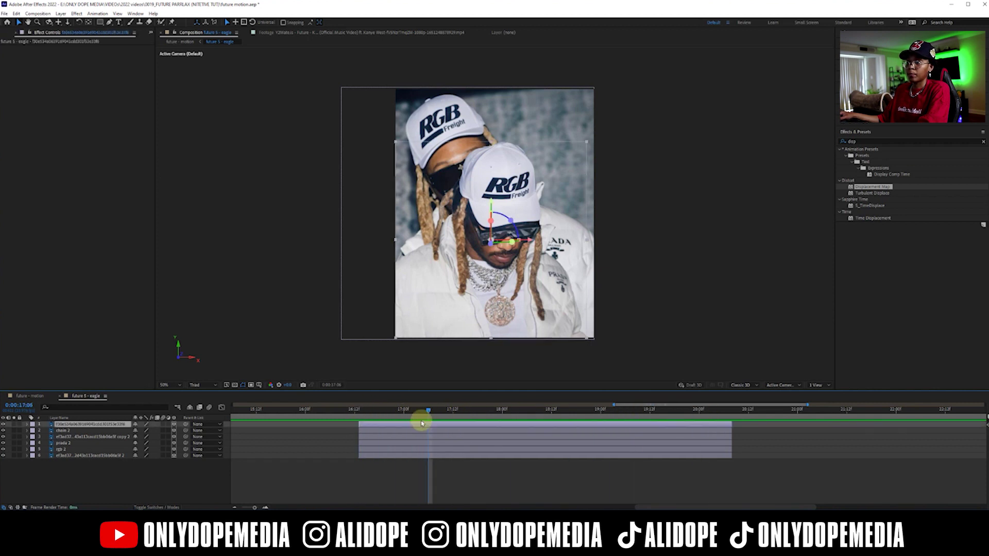
Step: Keyframe the front figure's transform properties except Opacity at 0:00:18:00, and at 0:00:17:12 scale it down beyond the frame's upper-right corner
click(28, 425)
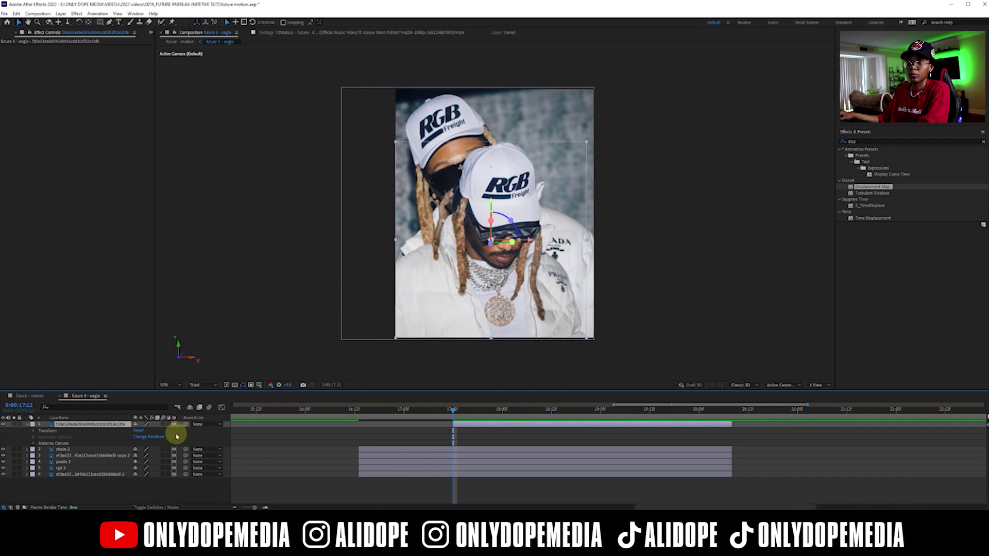
double_click(31, 425)
click(34, 431)
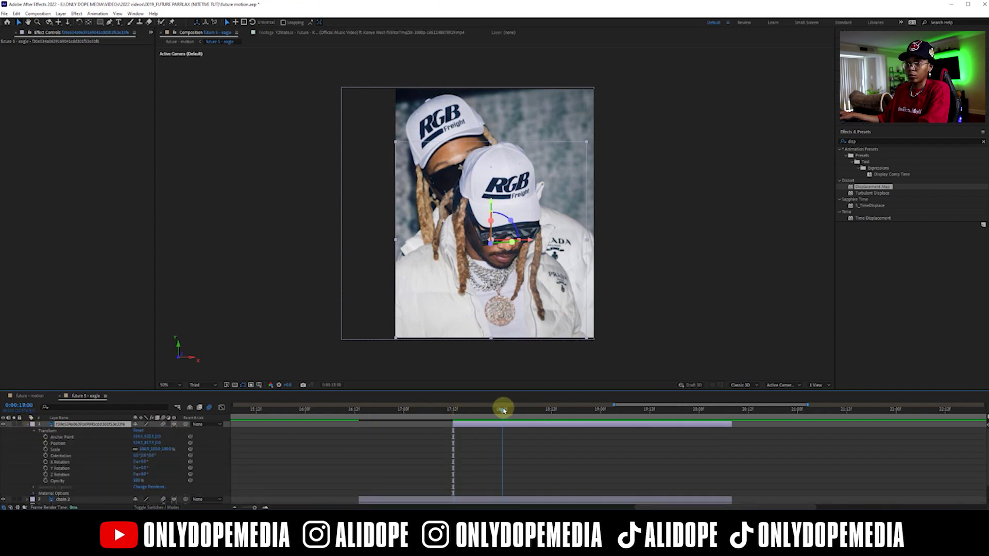
drag(45, 477, 44, 436)
click(45, 437)
click(452, 414)
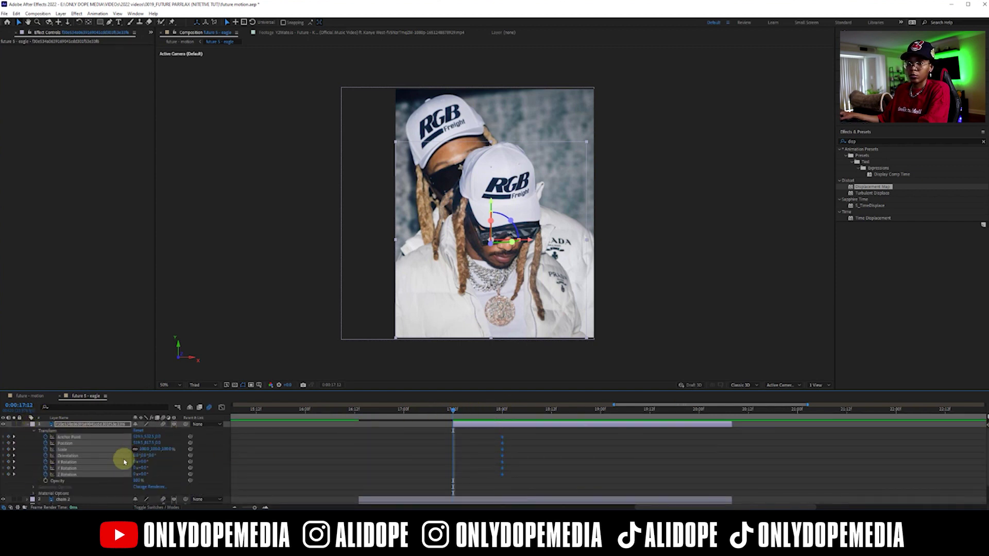
mouse_move(150, 459)
mouse_down()
mouse_move(155, 468)
mouse_move(138, 479)
mouse_move(148, 451)
mouse_up()
drag(505, 261, 661, 103)
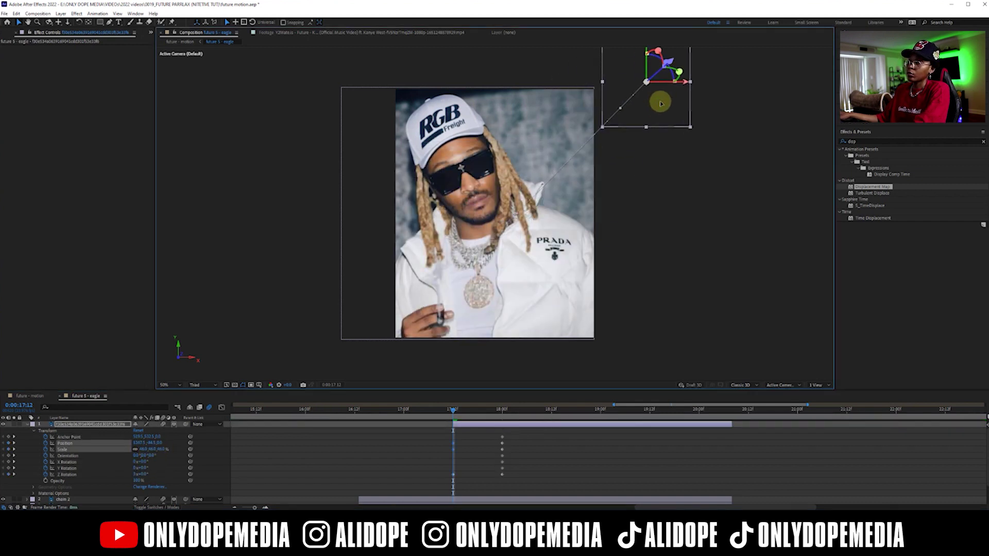
Step: Keyframe the front figure's Position at 0:00:19:00, and move it lower in the frame at 0:00:19:17
drag(448, 410, 542, 405)
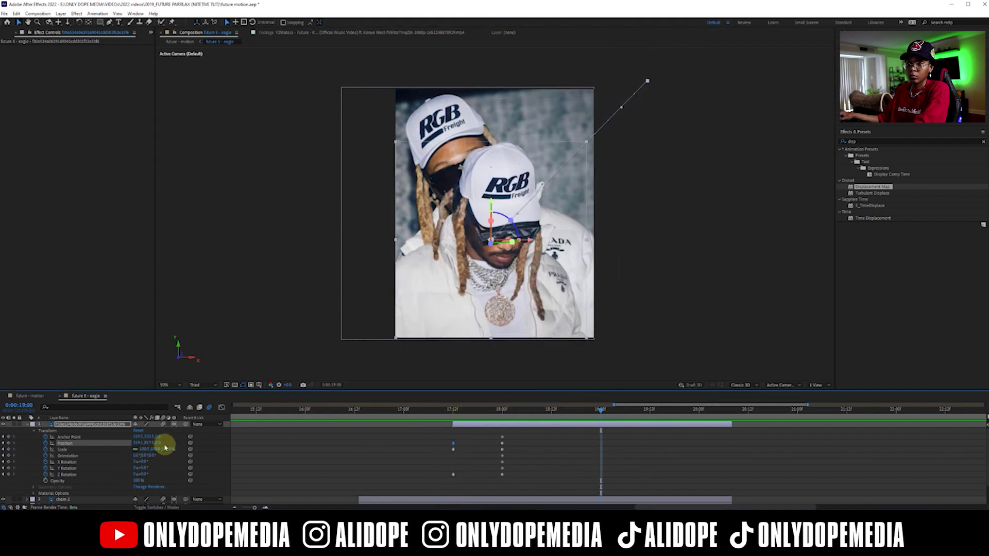
drag(636, 413, 673, 411)
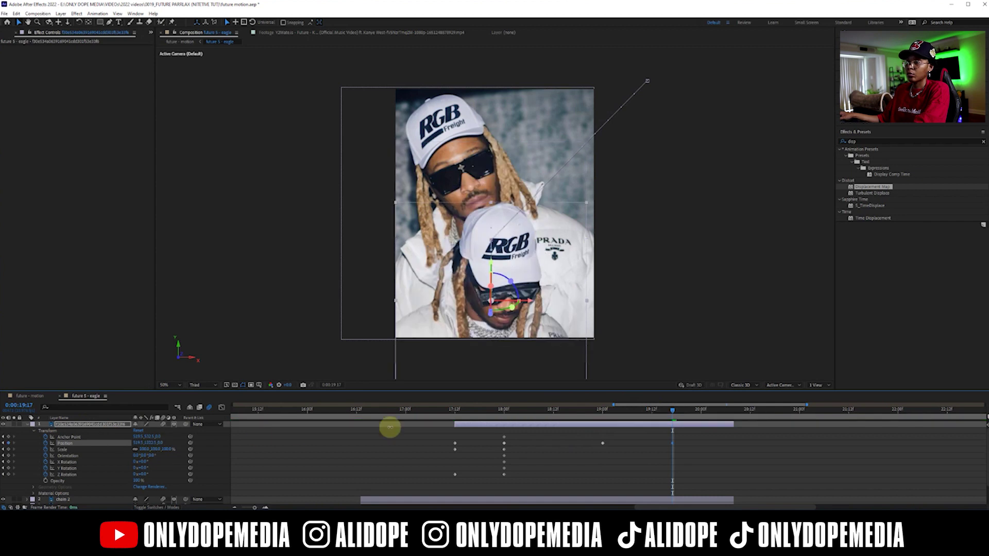
right_click(671, 442)
click(750, 460)
Step: Preview the front figure's movement and trim its layer to end at about 0:00:19:08
drag(452, 409, 559, 446)
drag(733, 424, 635, 409)
click(27, 424)
Step: Split the chain 2 layer at the front figure's entry at 0:00:17:12, and select the earlier piece
click(370, 432)
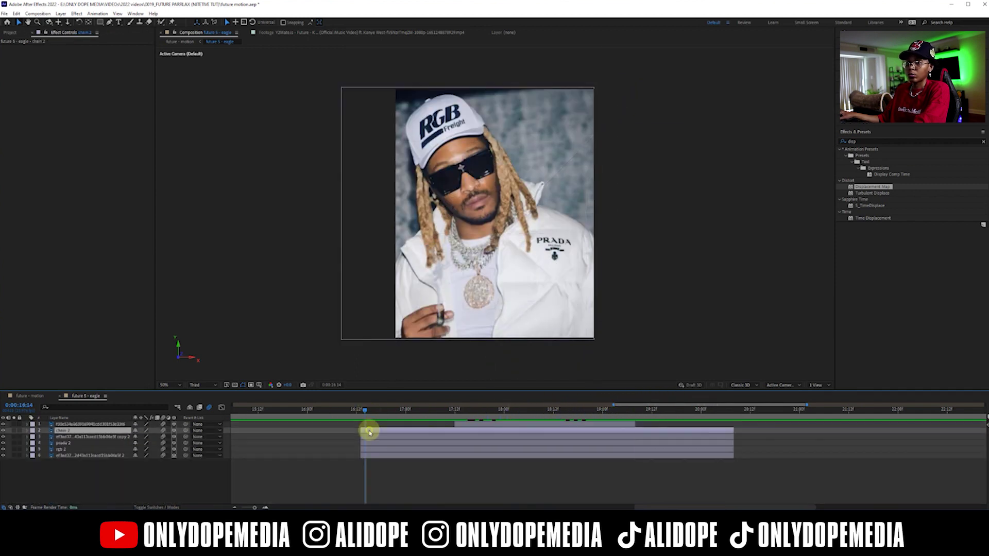
key(ctrl+shift+d)
drag(449, 411, 426, 410)
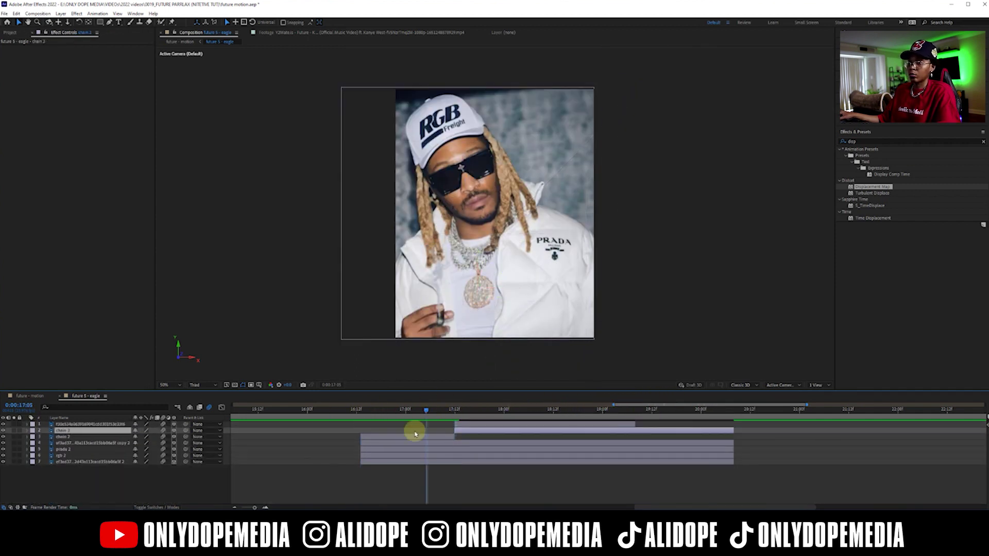
click(412, 436)
Step: Keyframe the earlier chain piece's Z Rotation at its start and end, and move the cut between both pieces to about 0:00:17:21
click(29, 438)
click(33, 443)
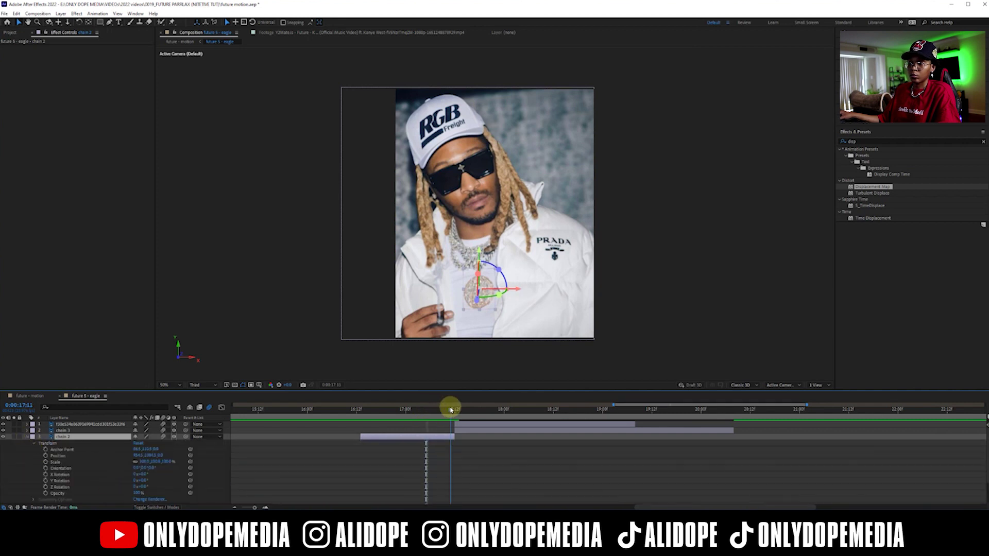
click(46, 486)
click(372, 410)
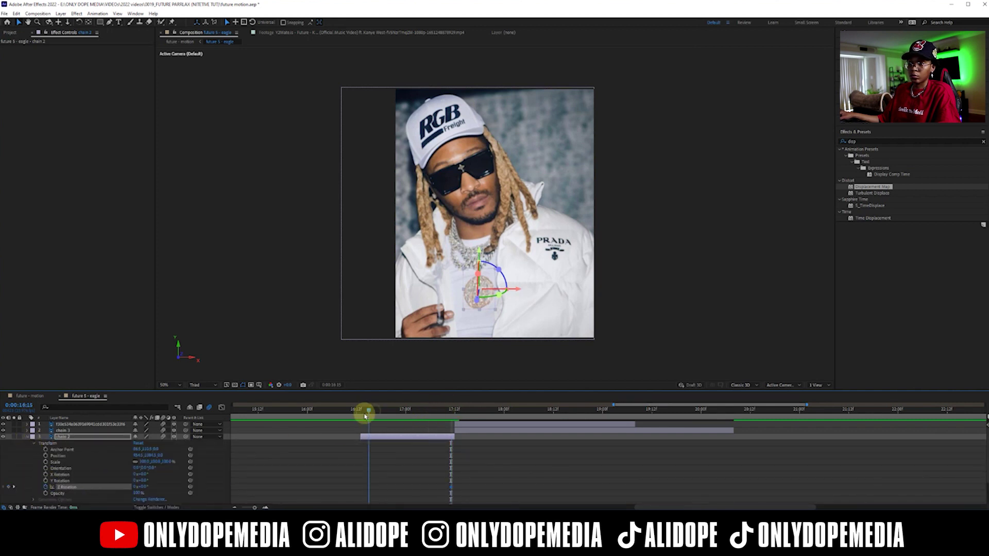
drag(359, 411, 536, 433)
click(489, 429)
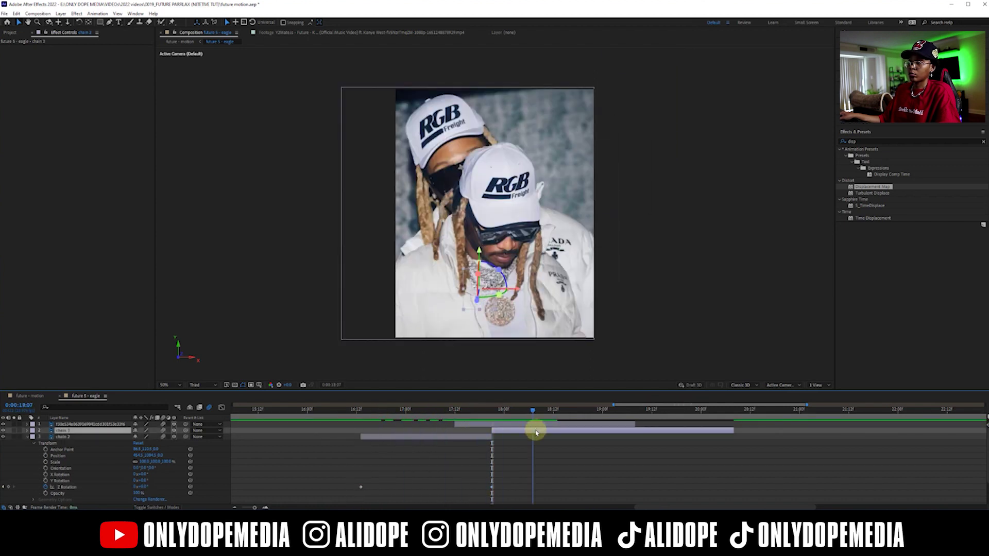
Step: Trim the copy 2 layer below the chain pieces to start at about 0:00:19:06
click(36, 444)
click(65, 443)
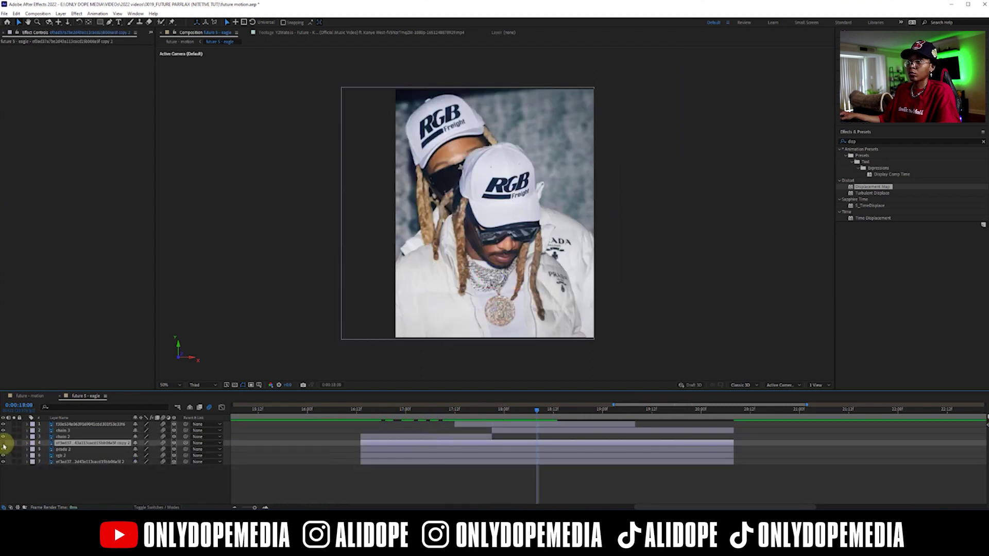
drag(578, 412, 636, 410)
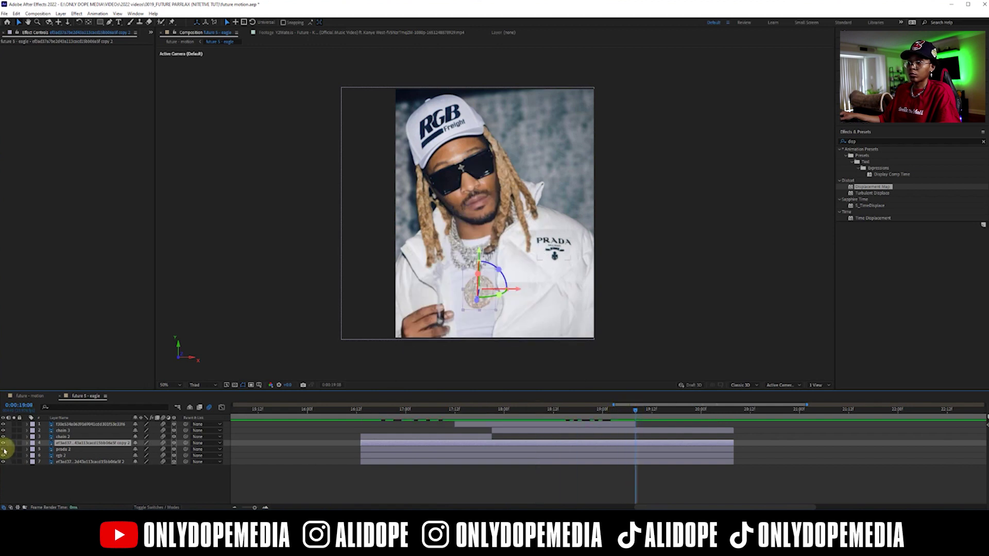
drag(363, 447, 628, 444)
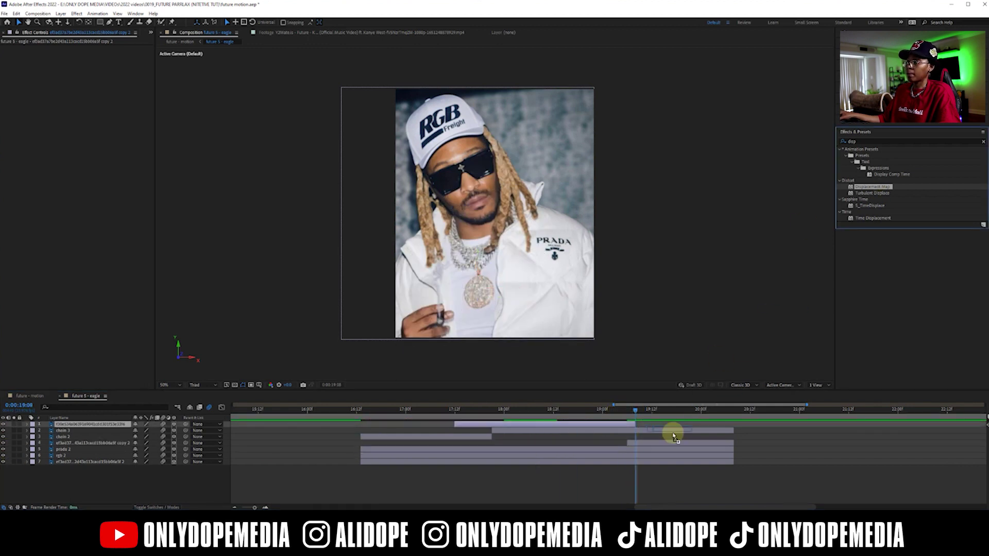
Step: Try to animate the copy 2 layer with Displacement Map by raising Max Vertical Displacement at 0:00:20:01, and undo it
drag(89, 80, 336, 86)
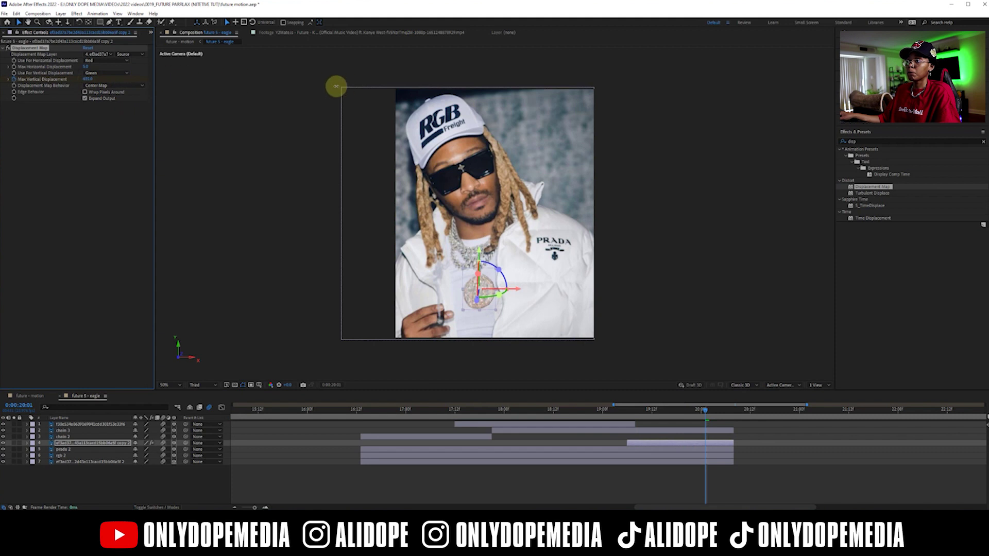
key(ctrl+z)
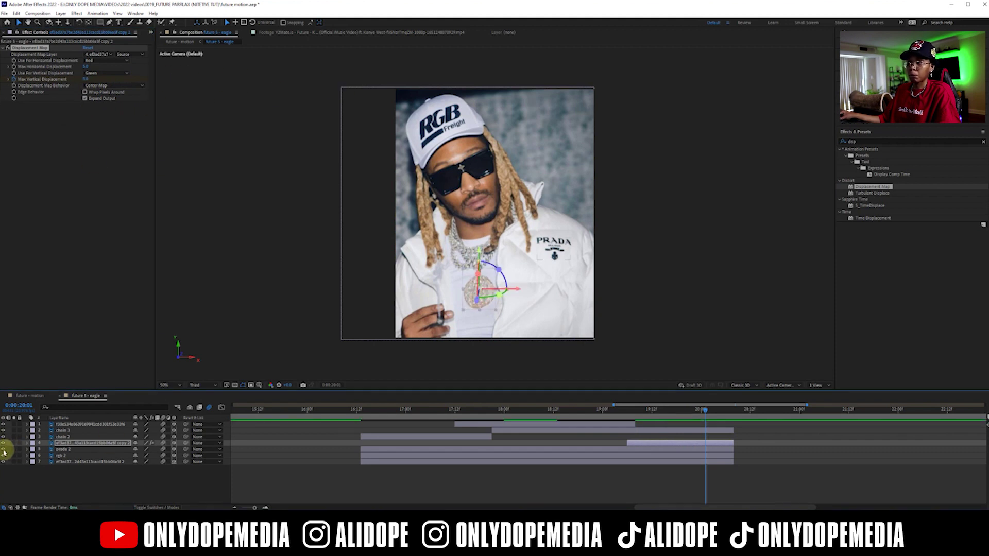
click(6, 456)
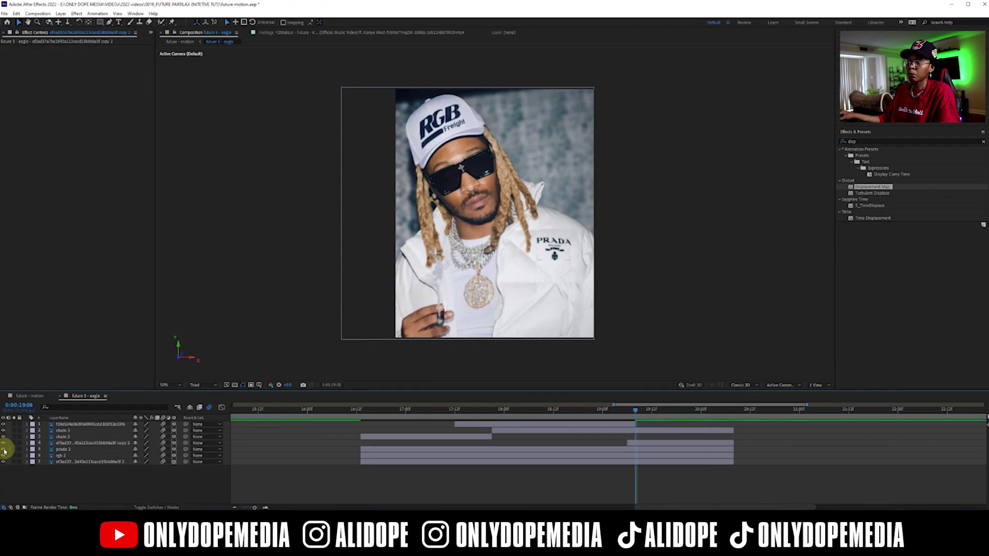
Step: Trim the prada 2 layer to start at about 0:00:19:06, level with the copy 2 layer
click(640, 449)
drag(361, 450, 627, 449)
Step: Try Displacement Map on the prada 2 layer, adjusting its settings and previewing, and delete the effect
drag(876, 218, 644, 452)
key(space)
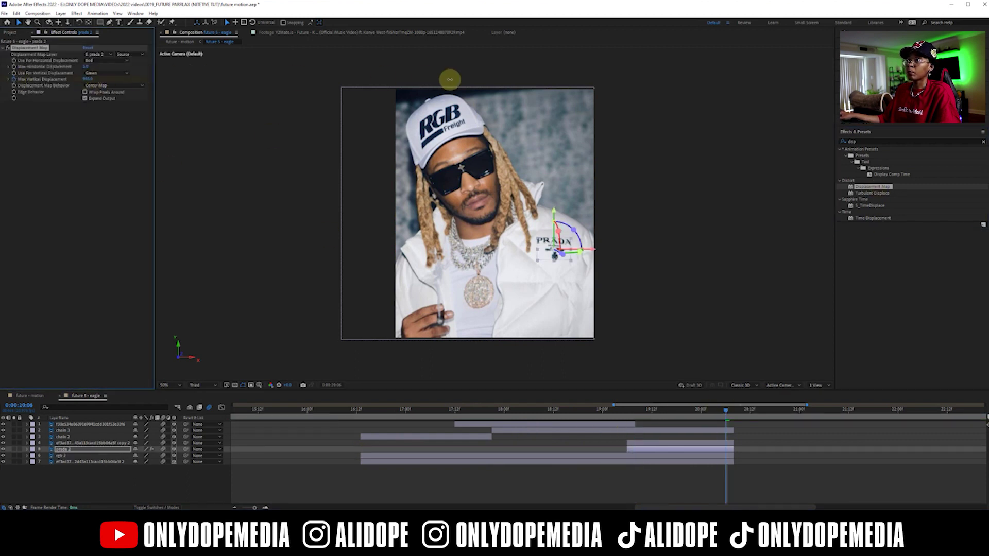
click(106, 60)
click(98, 69)
click(113, 85)
click(103, 93)
click(622, 412)
key(Delete)
Step: Try CC Mr. Smoothie and CC Mr. Mercury on the prada 2 layer, and delete both effects
click(904, 141)
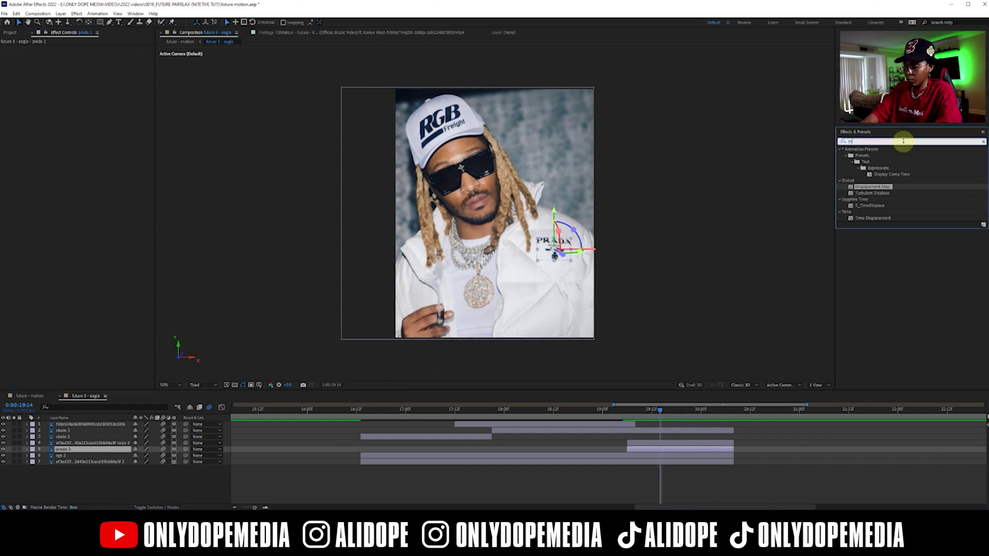
text(mr)
drag(872, 180, 658, 448)
click(88, 66)
key(Delete)
drag(870, 168, 675, 450)
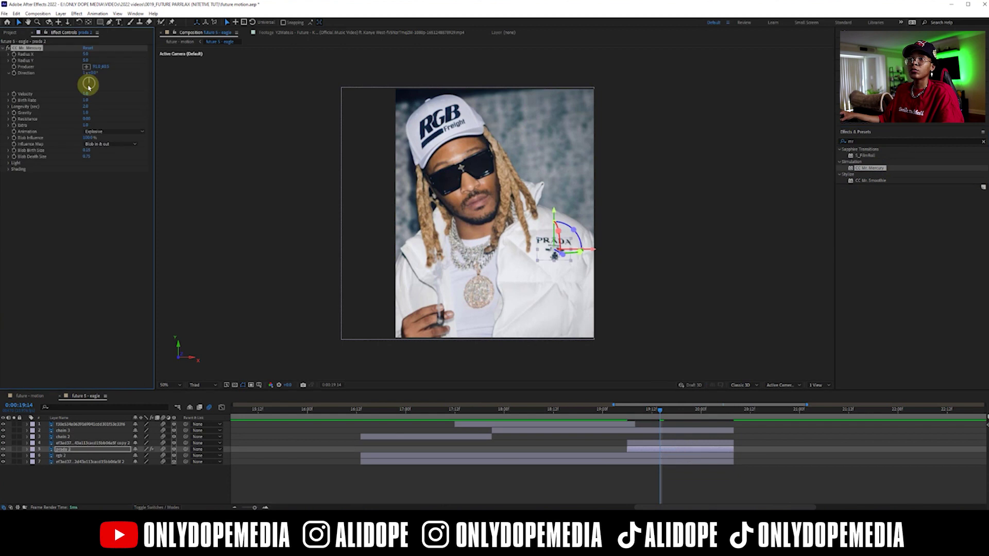
key(Delete)
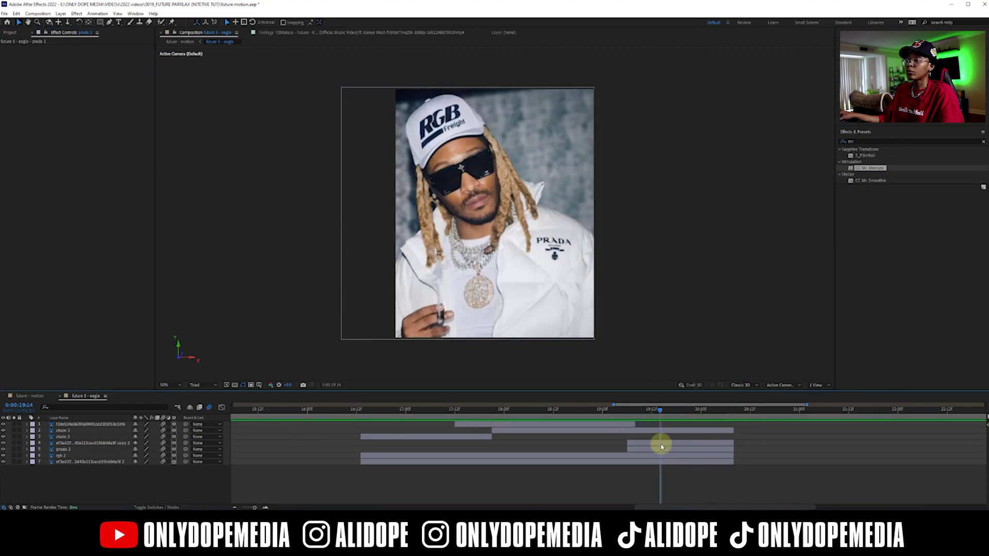
Step: Keyframe the prada 2 layer's Position and shift the jacket logo at about 0:00:19:14
key(p)
key(alt+shift+p)
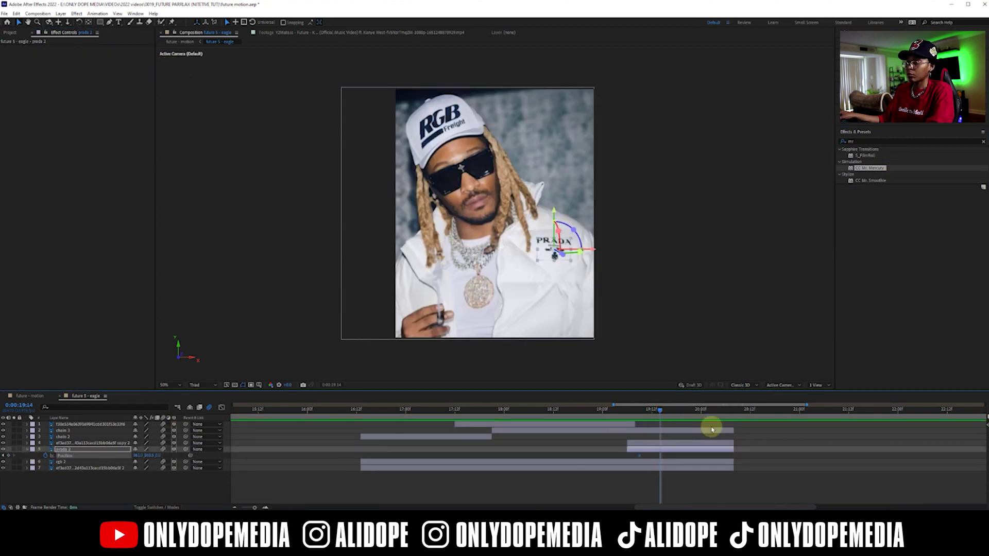
drag(151, 458, 751, 426)
Step: Duplicate the prada 2 layer twice and stagger the copies in time
click(691, 411)
key(ctrl+d)
drag(647, 453, 688, 450)
click(656, 410)
key(ctrl+d)
click(709, 410)
drag(716, 417, 493, 416)
mouse_move(365, 477)
mouse_down()
mouse_move(499, 470)
mouse_move(365, 474)
mouse_up()
key(ctrl+shift+d)
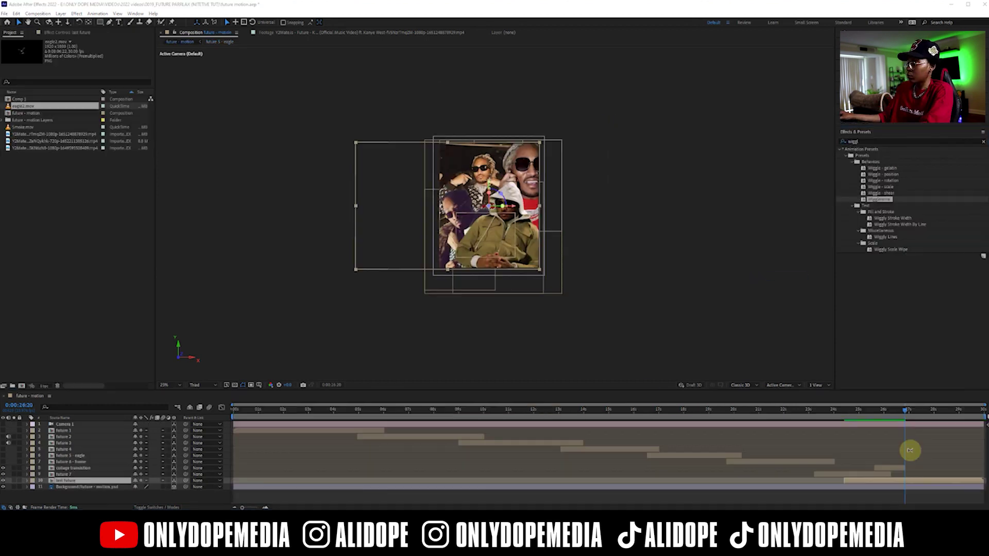
Step: Trim the last future layer to start about where future 7 ends, and open the future 6 - frame composition
click(889, 480)
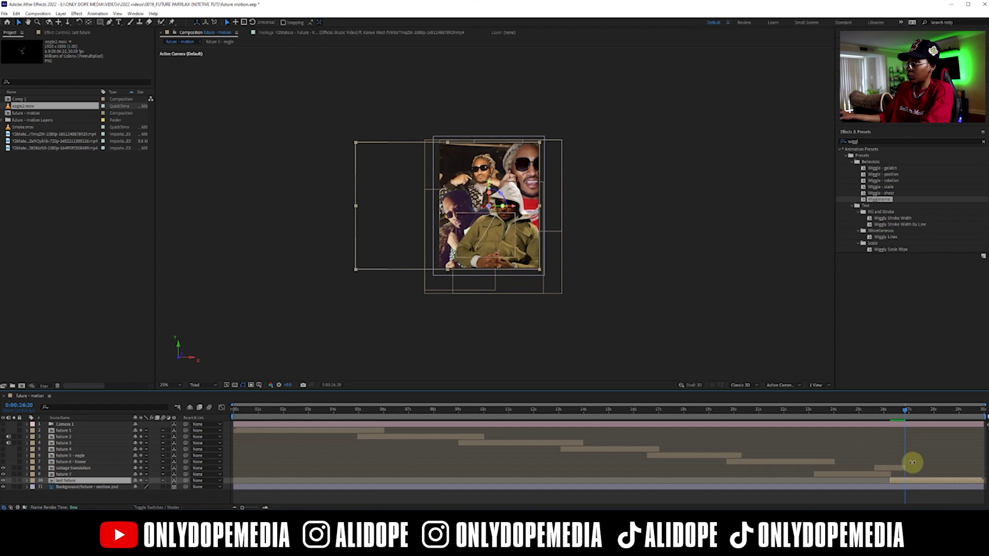
click(781, 461)
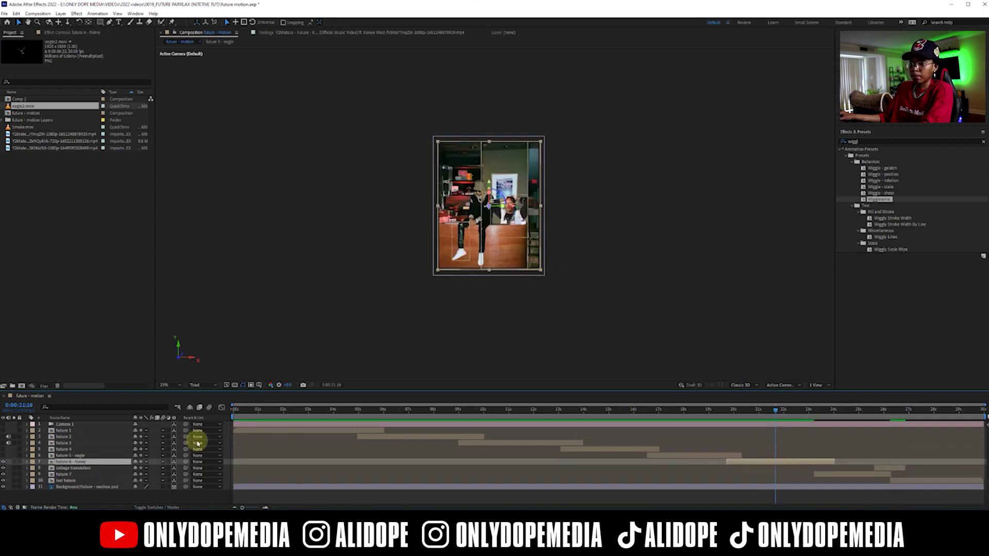
double_click(742, 460)
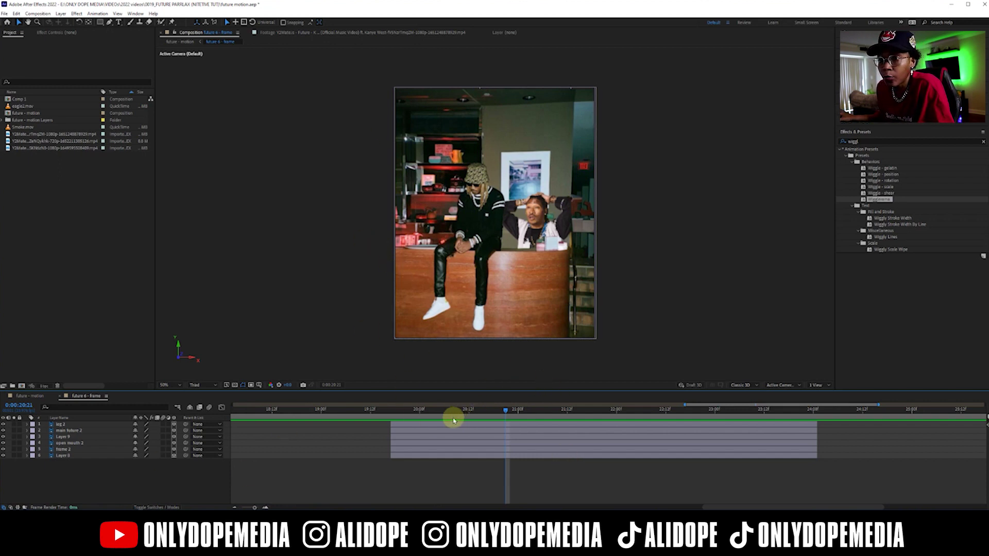
Step: Trim the open mouth 2 layer to run from 0:00:21:12 to 0:00:22:12
click(414, 443)
drag(504, 409, 521, 390)
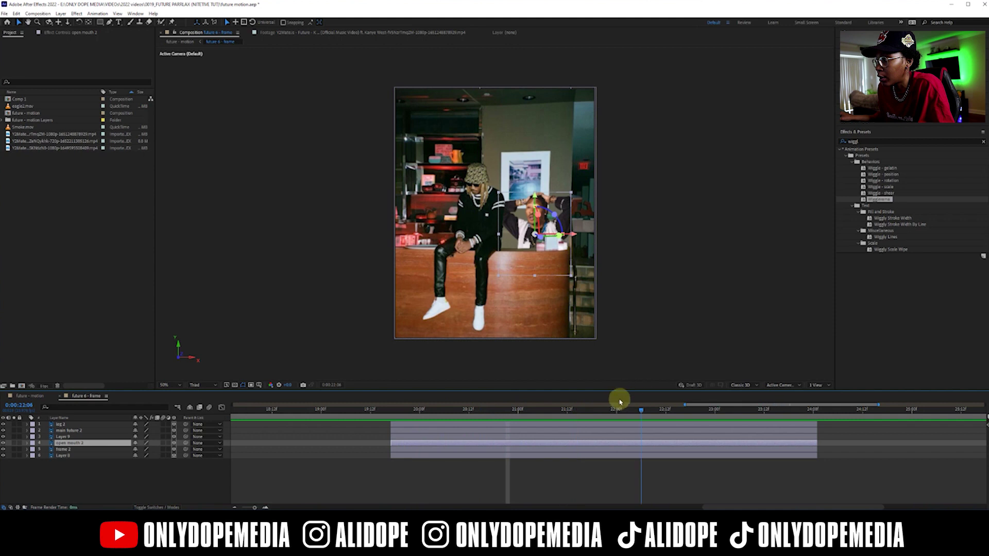
click(567, 410)
click(390, 443)
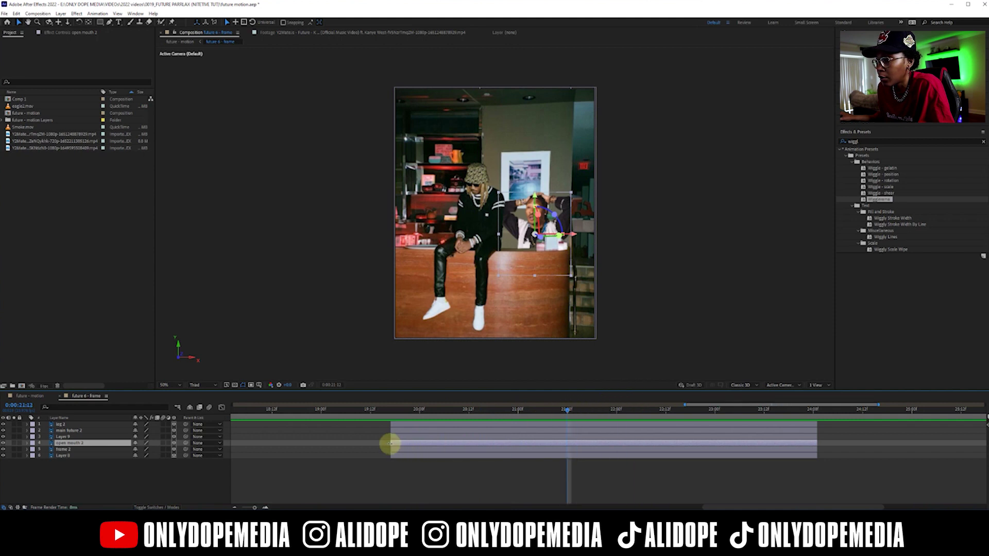
drag(458, 435, 666, 409)
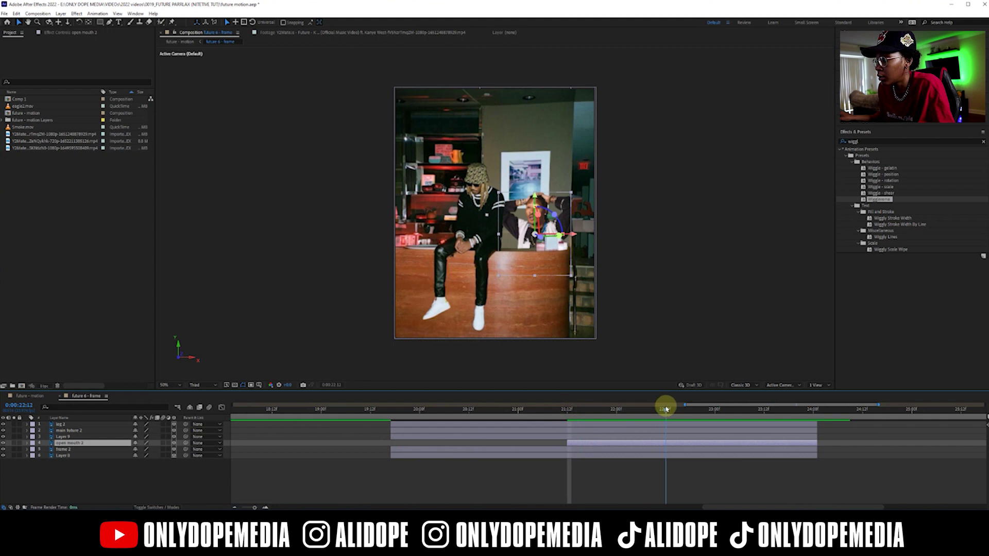
click(817, 436)
drag(817, 444, 663, 453)
click(555, 415)
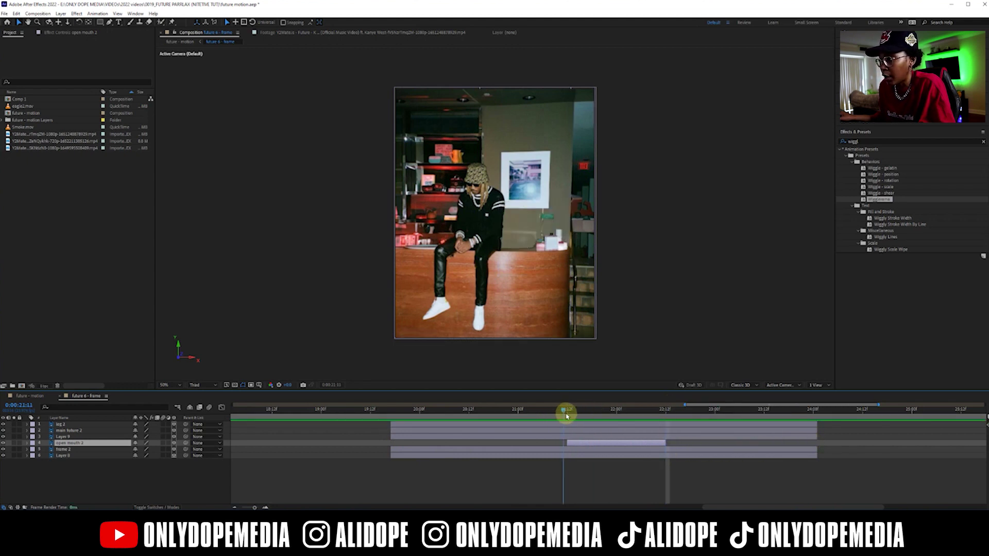
drag(566, 416, 568, 413)
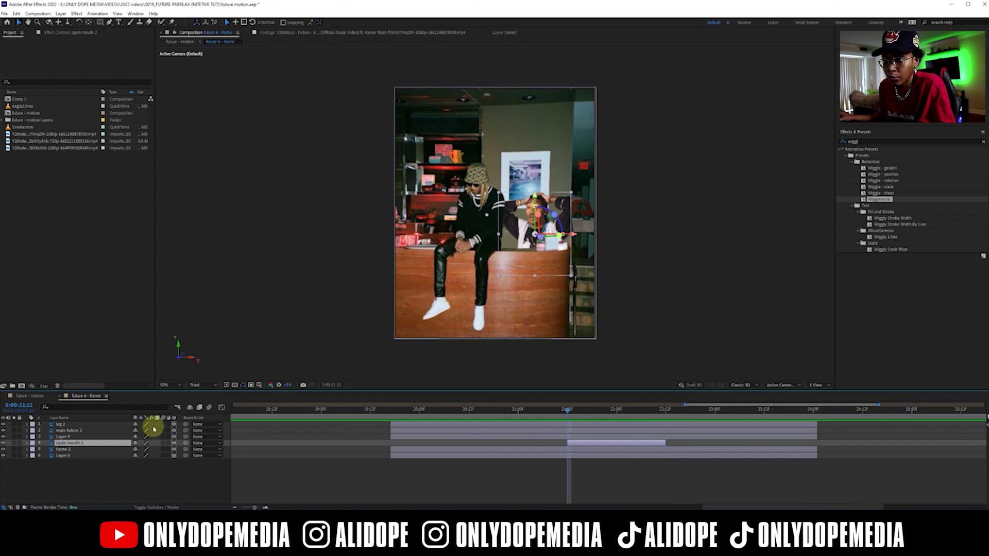
Step: Enable motion blur for all layers, and keyframe the open mouth 2 layer's Position at 0:00:21:17
drag(161, 426, 165, 438)
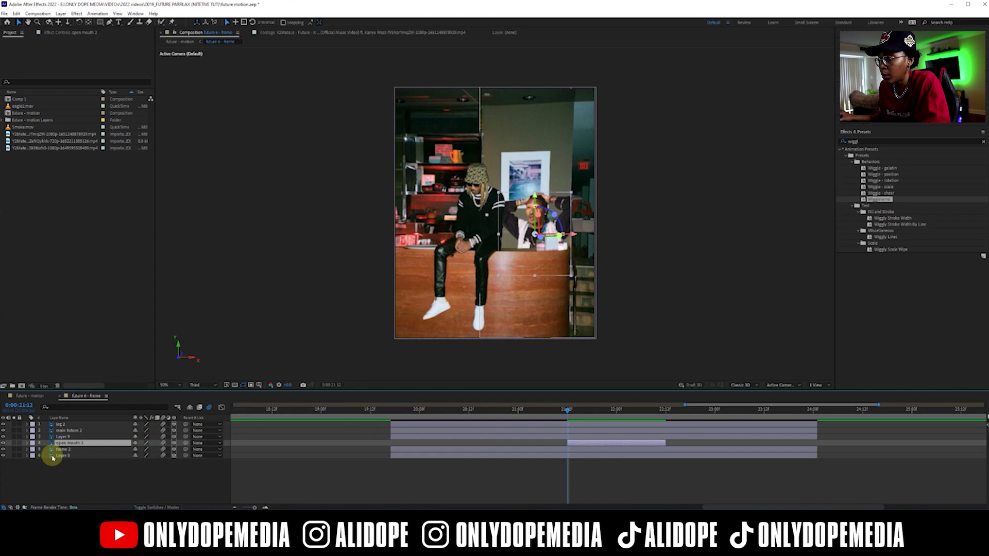
key(p)
click(568, 407)
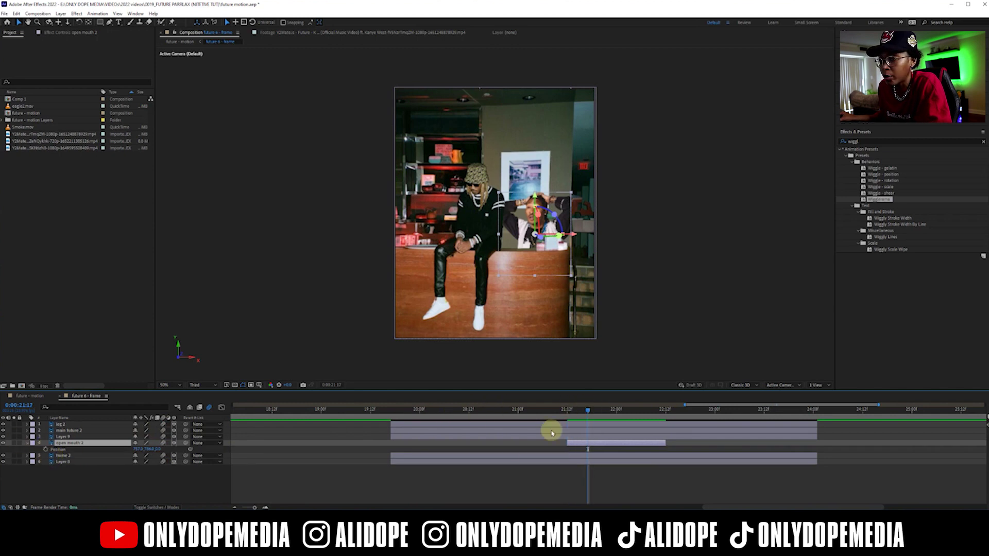
click(45, 449)
Step: Keyframe the open mouth 2 layer down behind the counter at 0:00:21:12, and apply Easy Ease In to its 0:00:21:17 keyframe
click(570, 413)
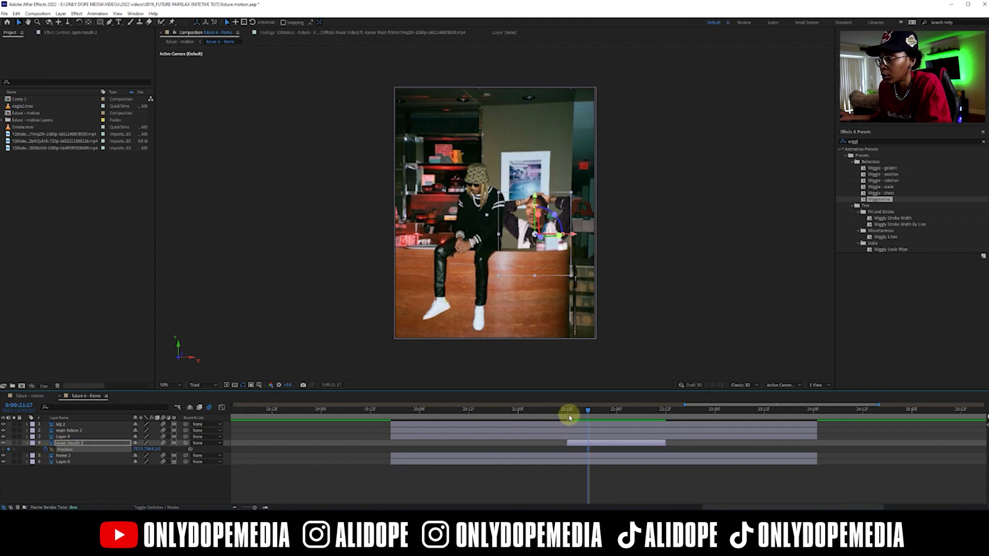
drag(150, 449, 331, 406)
click(568, 405)
click(569, 443)
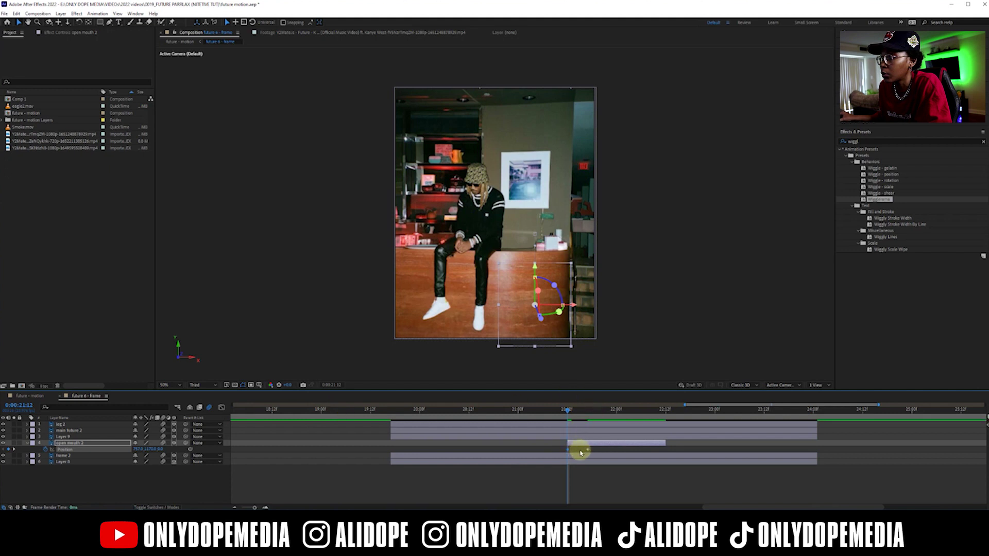
right_click(589, 452)
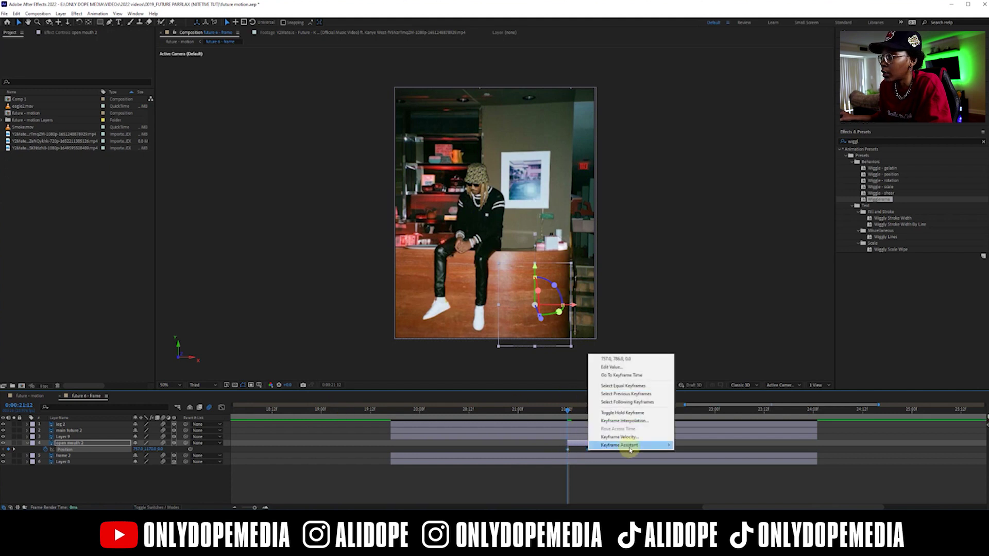
mouse_move(629, 445)
click(698, 479)
drag(567, 413, 591, 415)
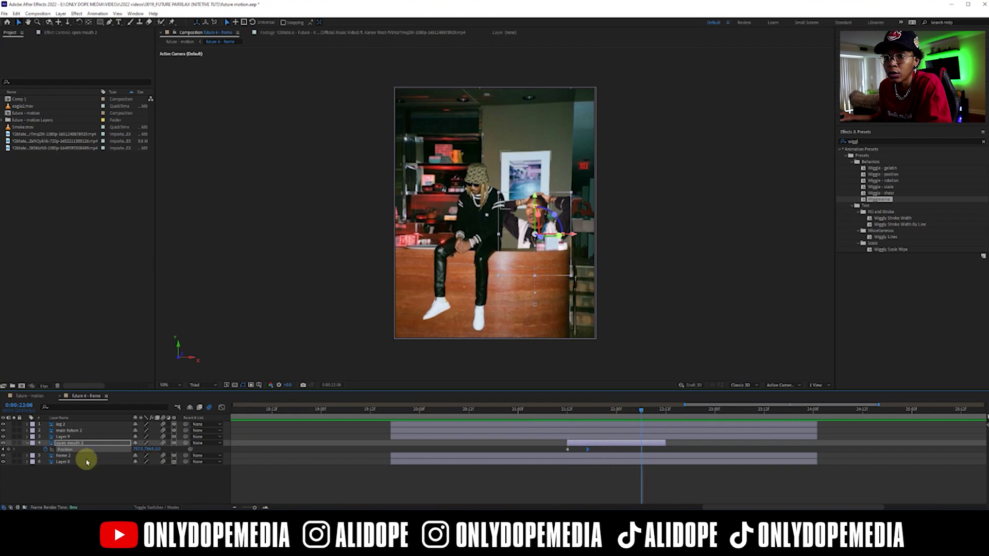
Step: Hold the open mouth 2 layer's Position with a keyframe at 0:00:22:06, and drop it behind the counter at 0:00:22:11
click(665, 413)
drag(665, 415, 662, 415)
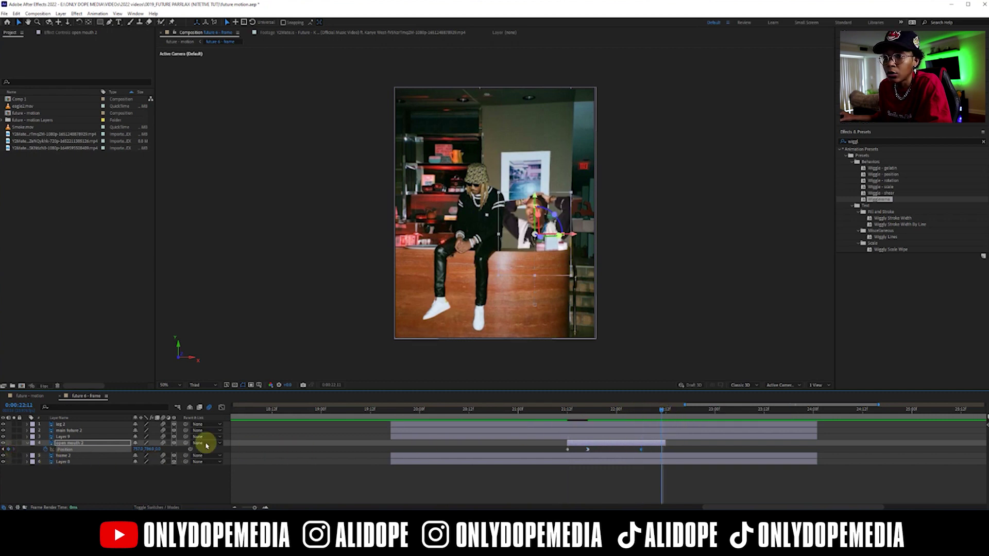
drag(148, 450, 573, 413)
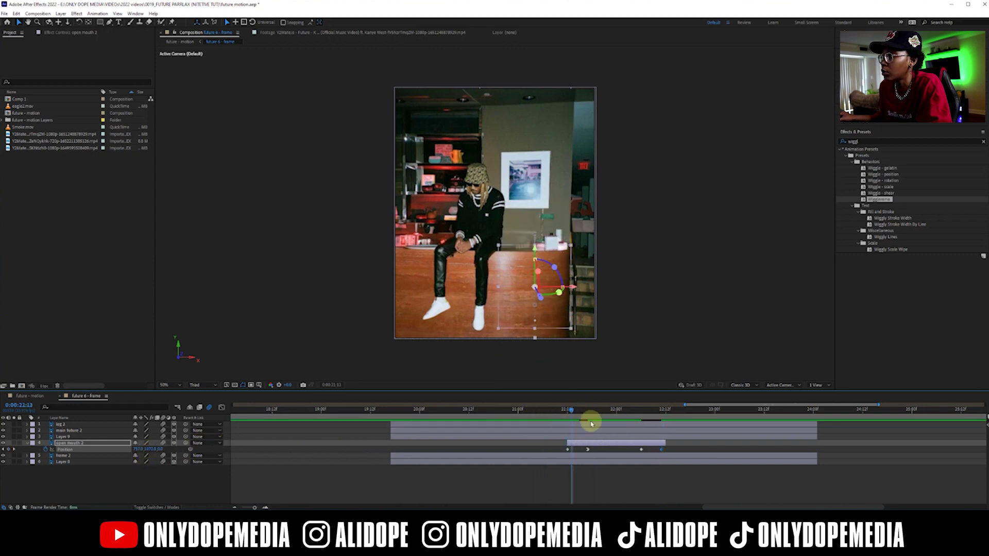
Step: Ease the open mouth 2 layer's last Position keyframe, and preview the pop-up motion
right_click(661, 451)
mouse_move(701, 443)
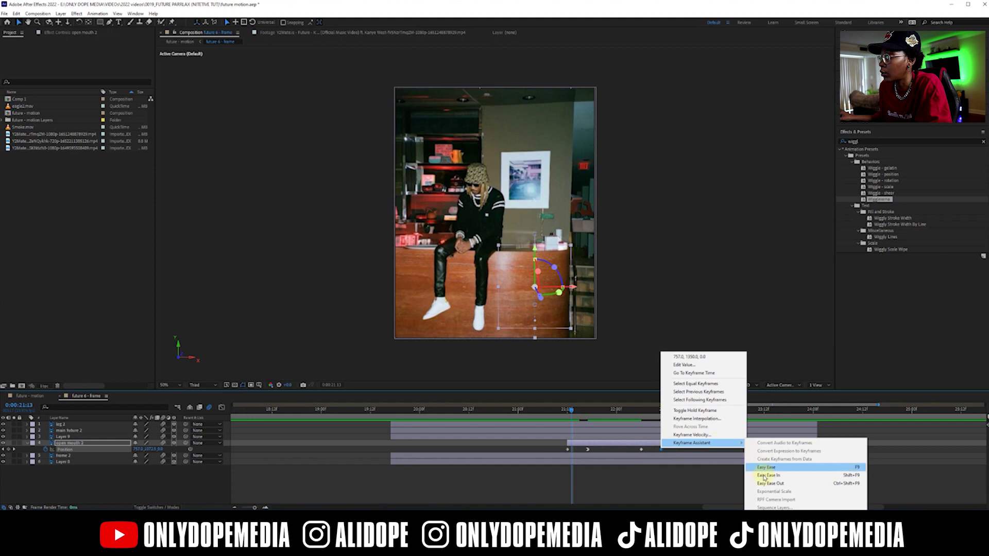
click(796, 481)
drag(570, 411, 403, 420)
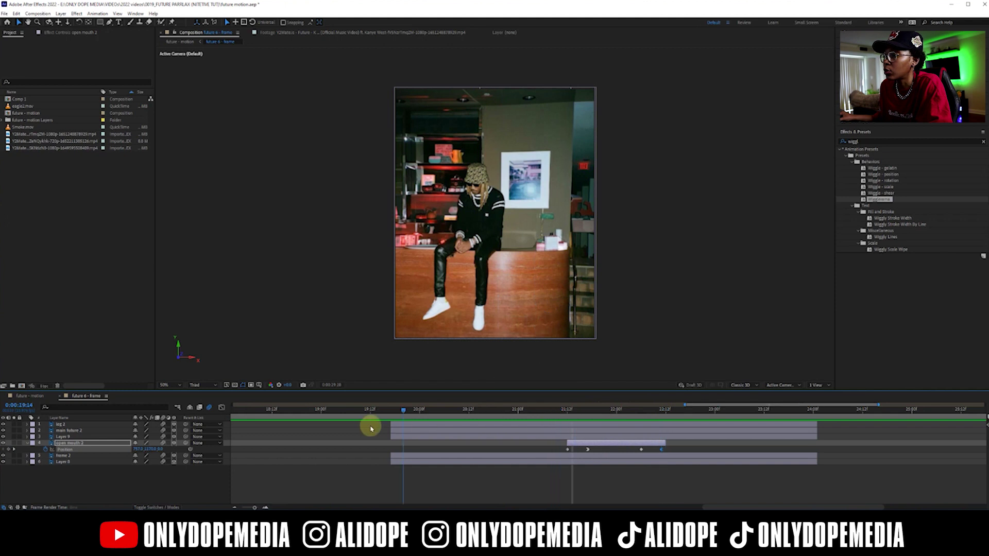
drag(570, 411, 673, 412)
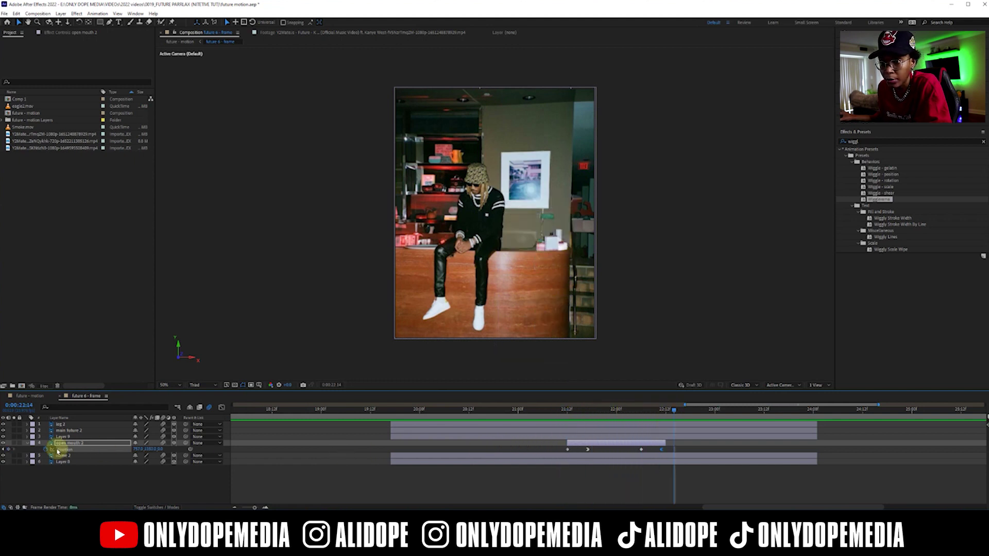
click(27, 444)
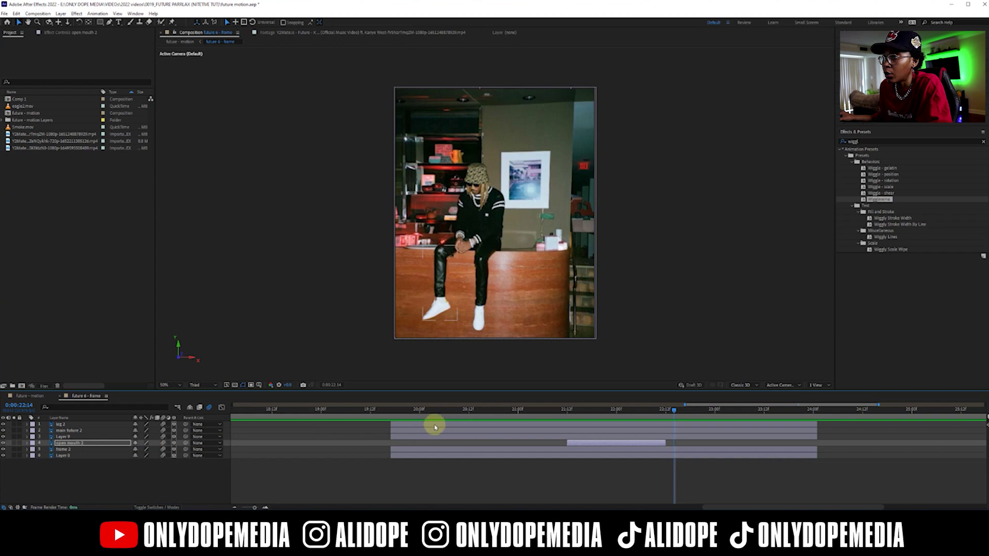
Step: Place puppet pins on the leg 2 layer's knee, ankle and shoe at its start, 0:00:19:17
drag(417, 416, 395, 415)
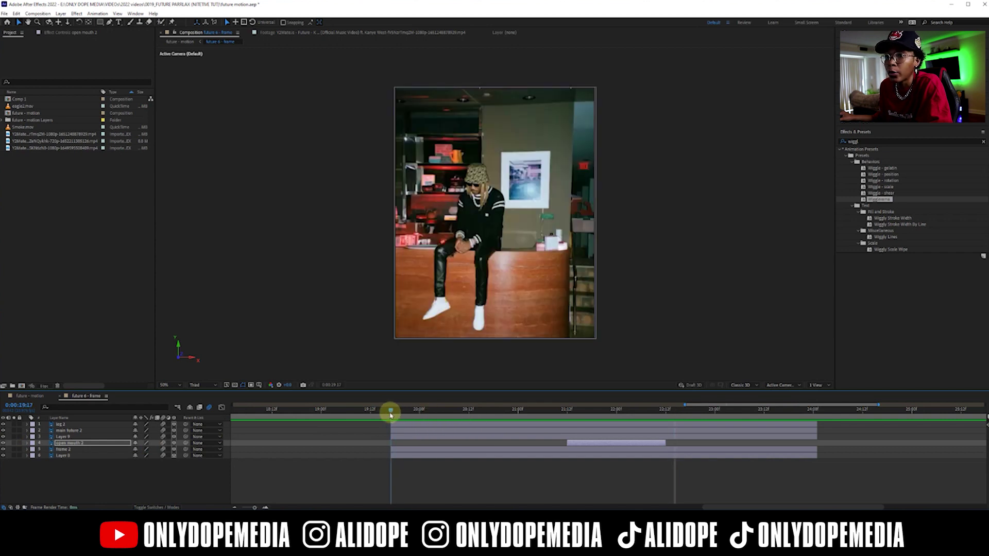
click(399, 423)
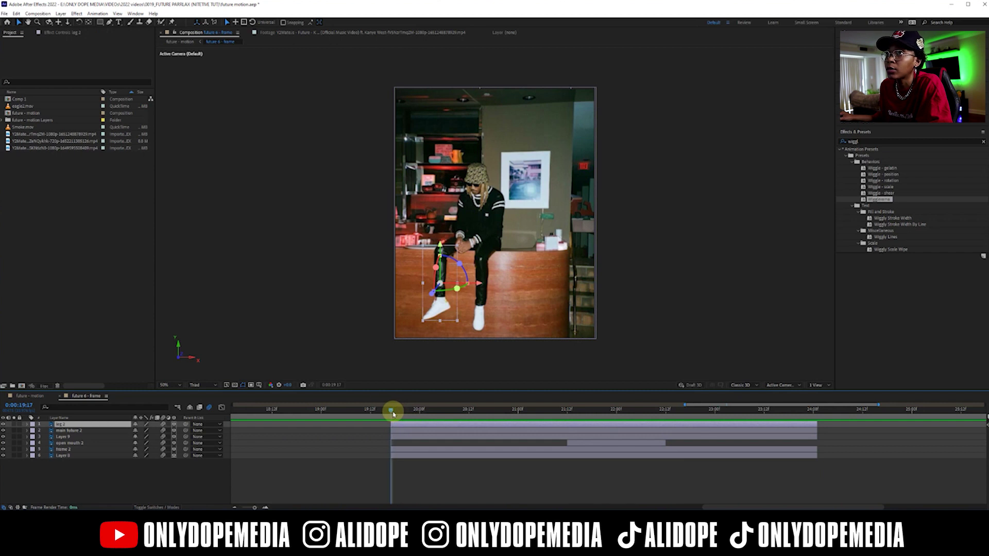
scroll(484, 294, up, 2)
click(437, 251)
click(450, 253)
click(437, 294)
click(406, 298)
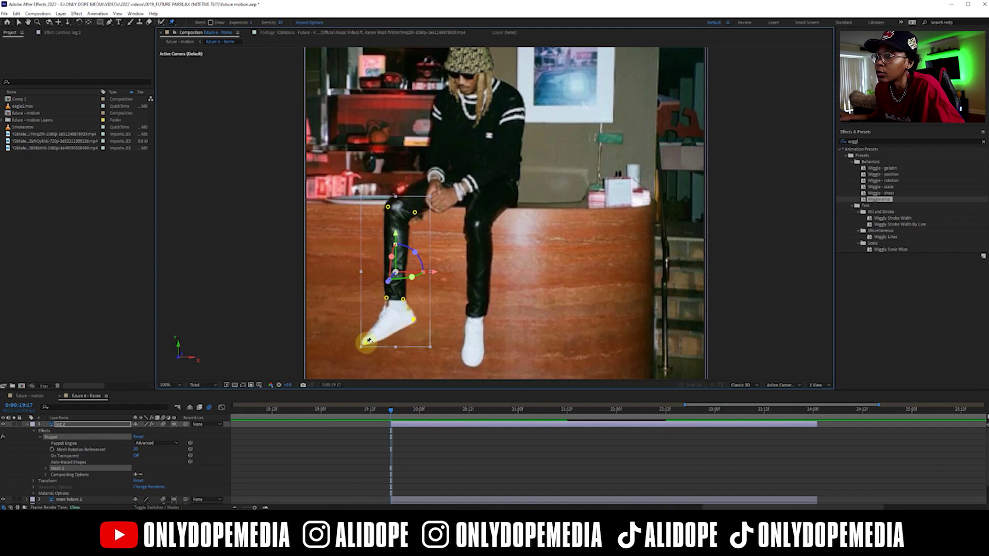
Step: At 0:00:19:22, select the ankle, heel and toe pins and swing the lower leg slightly away from the other leg
click(404, 406)
drag(392, 410, 402, 411)
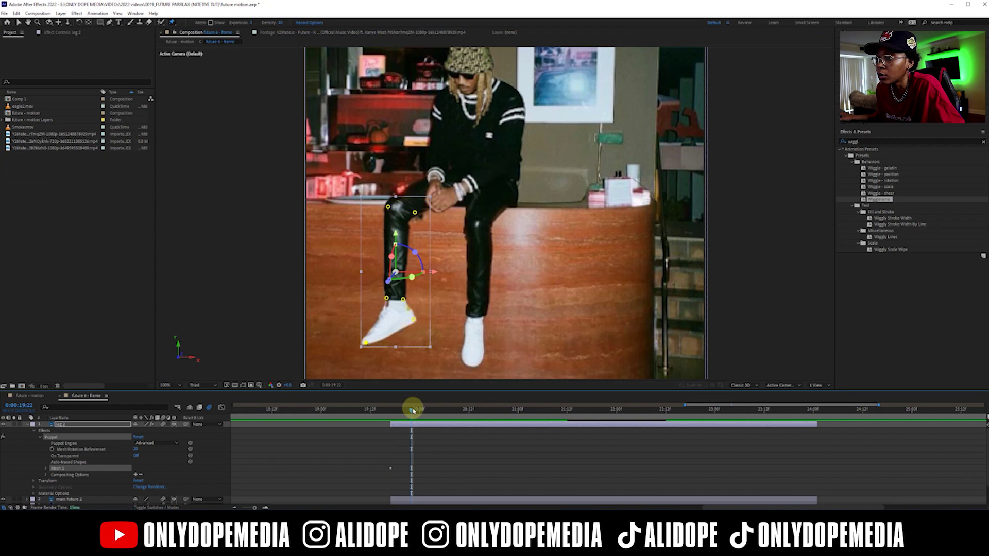
click(378, 353)
click(413, 337)
click(416, 324)
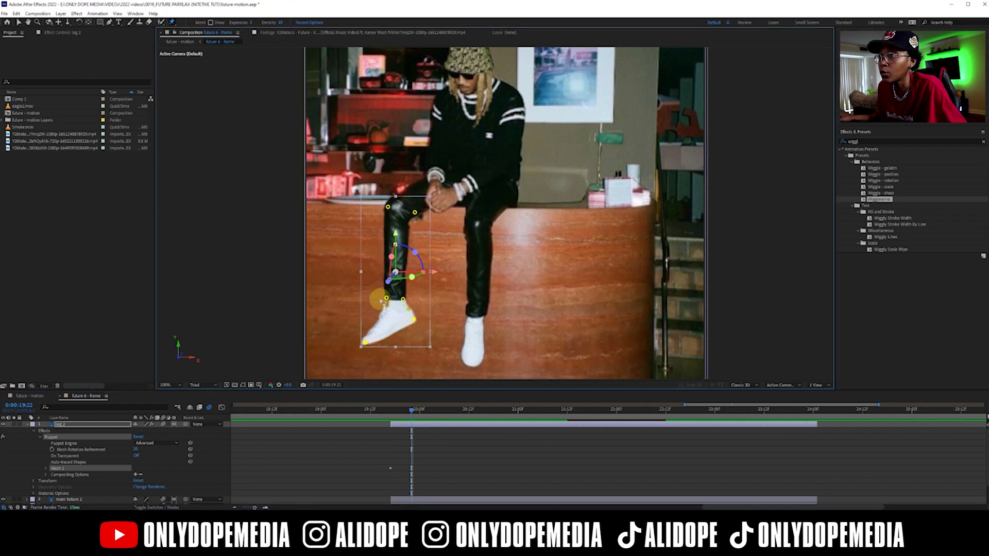
click(416, 321)
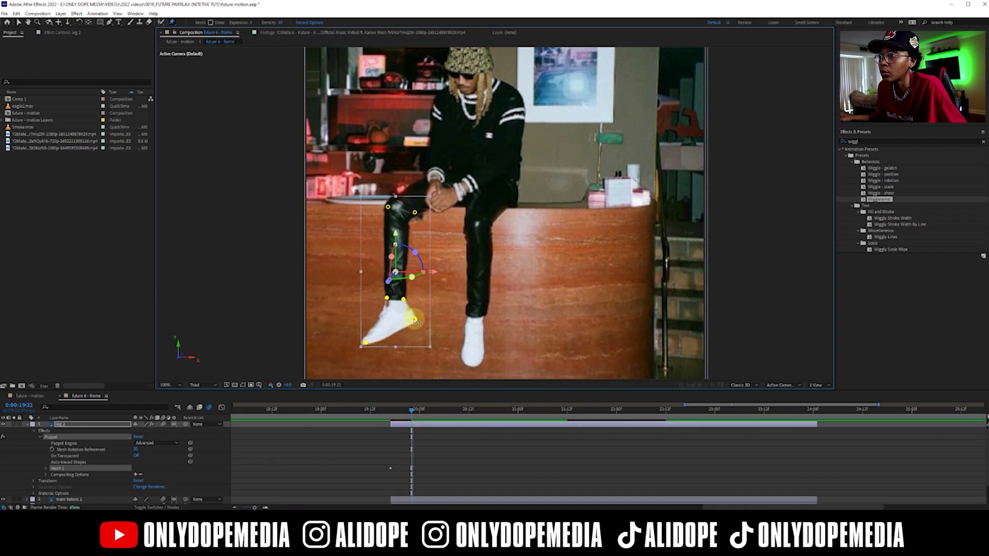
drag(415, 322, 407, 321)
Step: At 0:00:20:04, swing the leg's ankle, heel and toe pins back to about their starting position
click(419, 412)
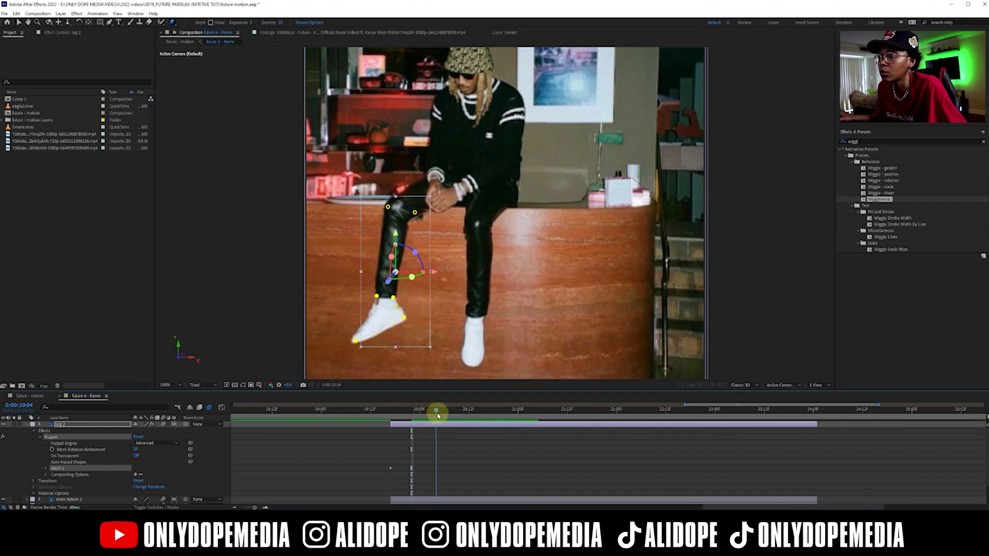
drag(356, 341, 369, 344)
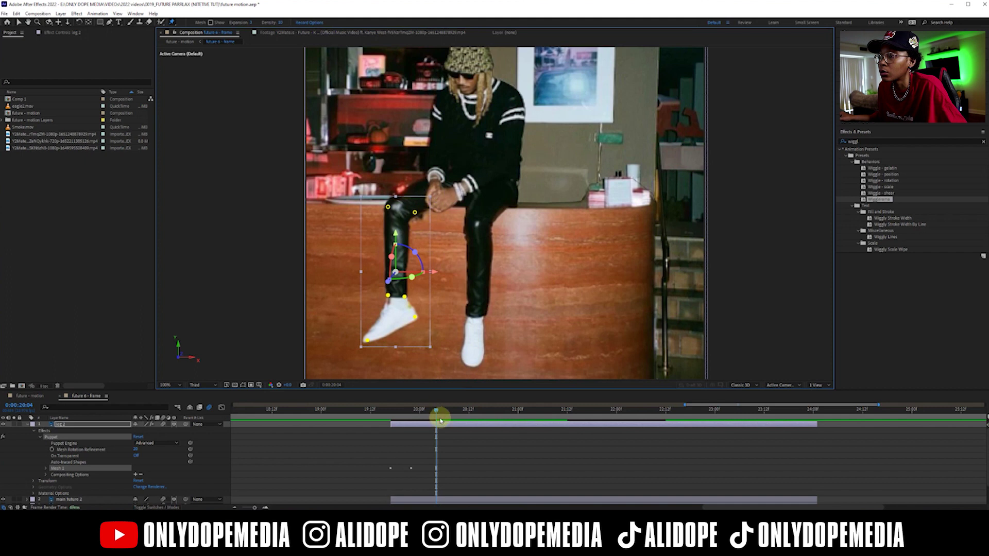
drag(436, 411, 445, 411)
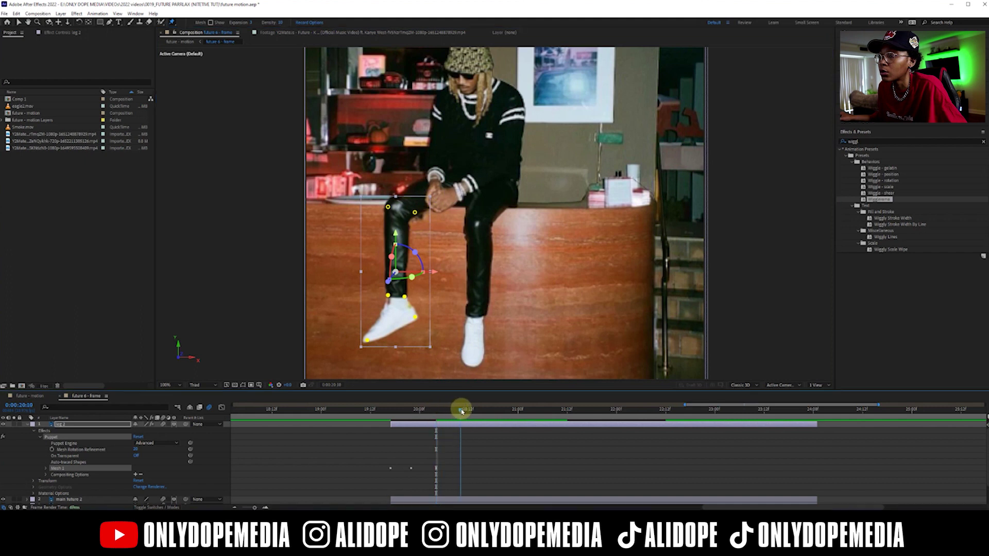
Step: At 0:00:20:10, swing the leg's ankle, heel and toe pins away from the other leg, and copy all the pins' Position keyframes
drag(367, 341, 355, 339)
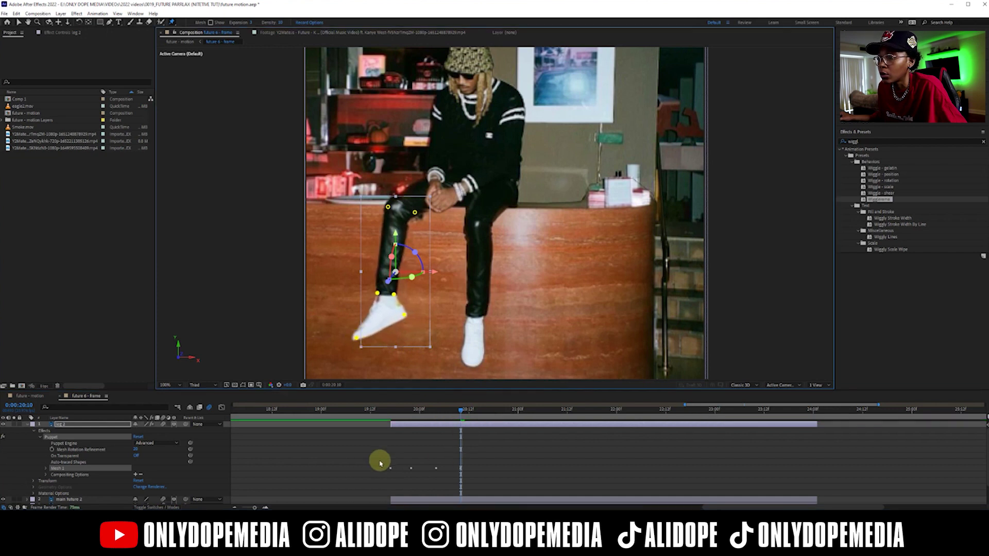
key(u)
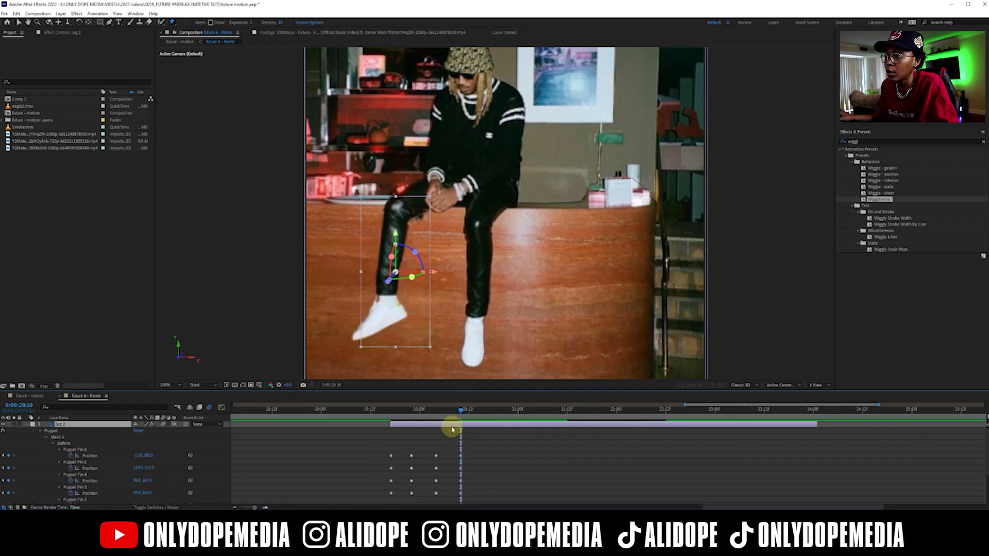
drag(384, 446, 462, 500)
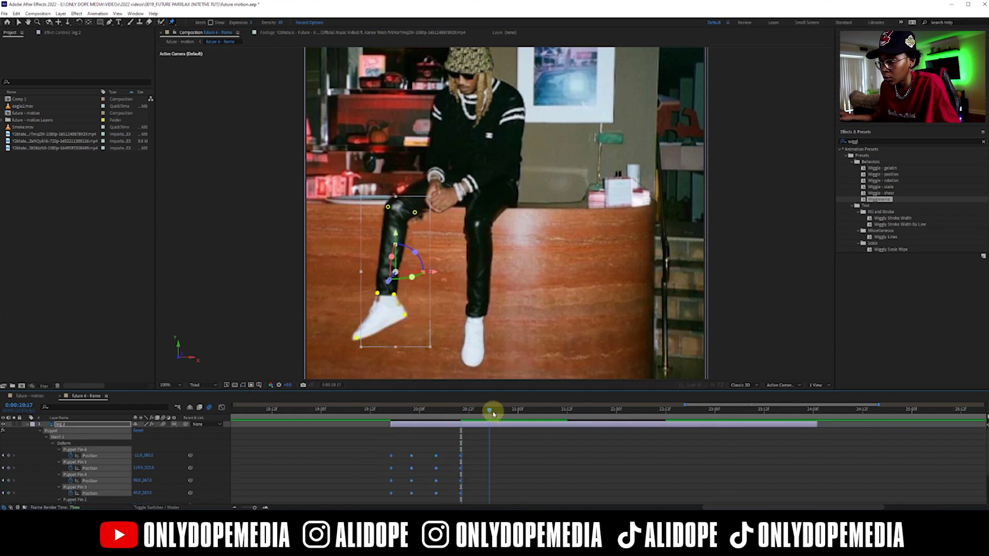
Step: Paste the copied pin keyframes four times along the rest of the leg 2 layer, the last set at 0:00:23:17
key(ctrl+v)
click(592, 410)
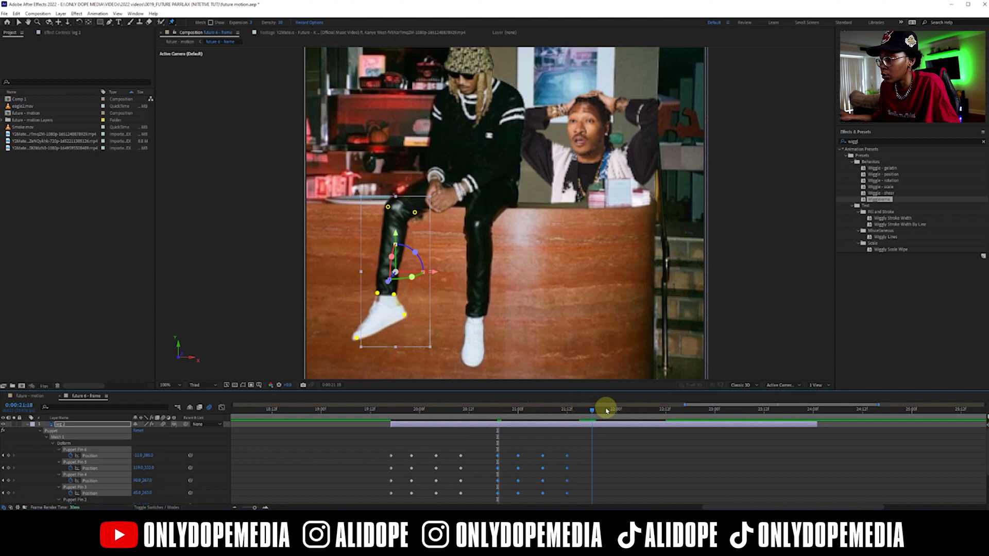
key(ctrl+v)
click(696, 411)
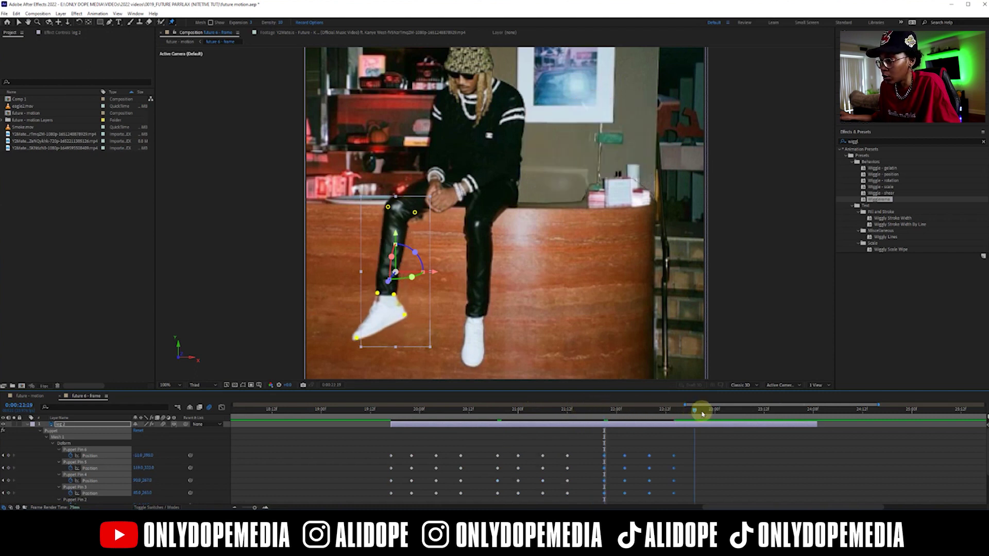
key(ctrl+v)
click(785, 411)
key(ctrl+v)
Step: Select all of the leg's puppet pin keyframes and apply Easy Ease to them
drag(379, 444, 855, 494)
right_click(855, 494)
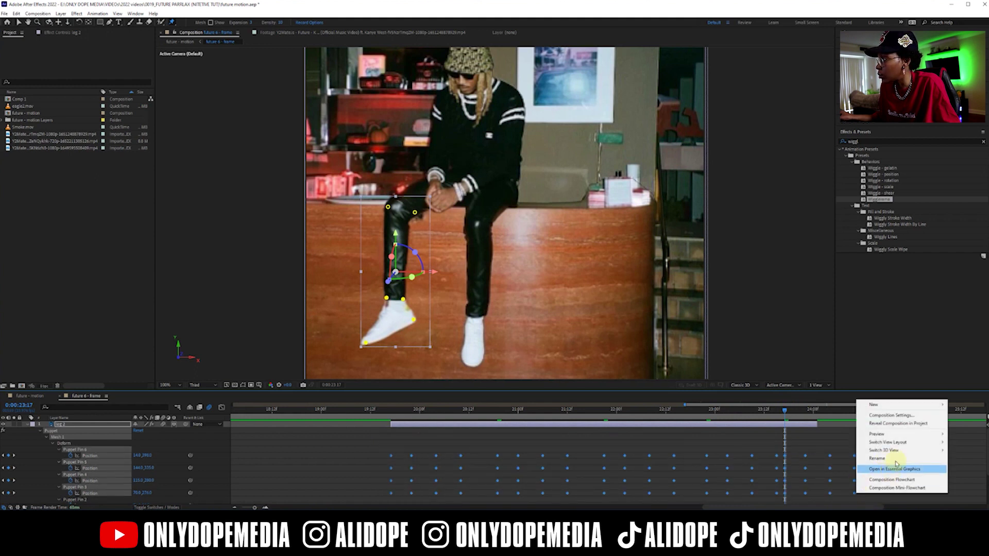
right_click(829, 457)
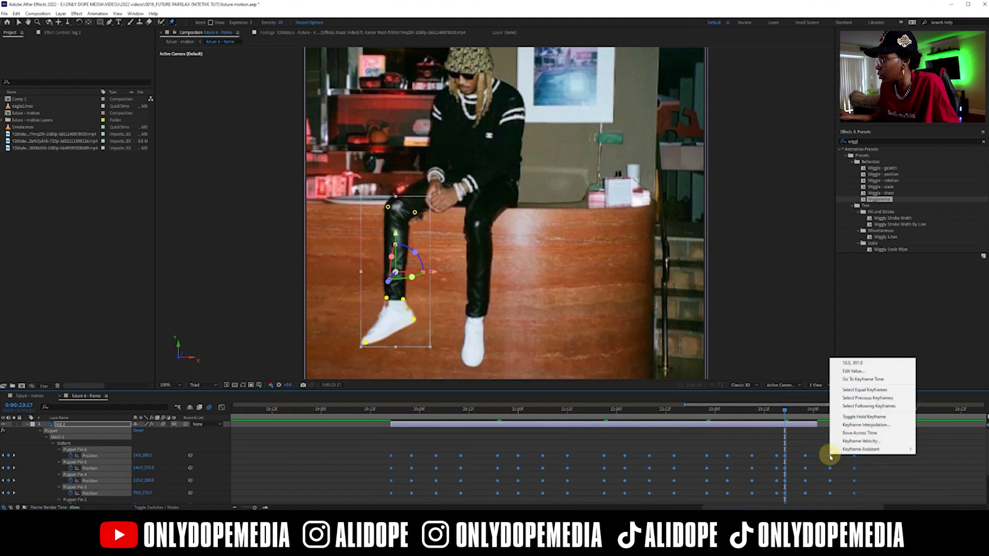
mouse_move(858, 451)
click(936, 402)
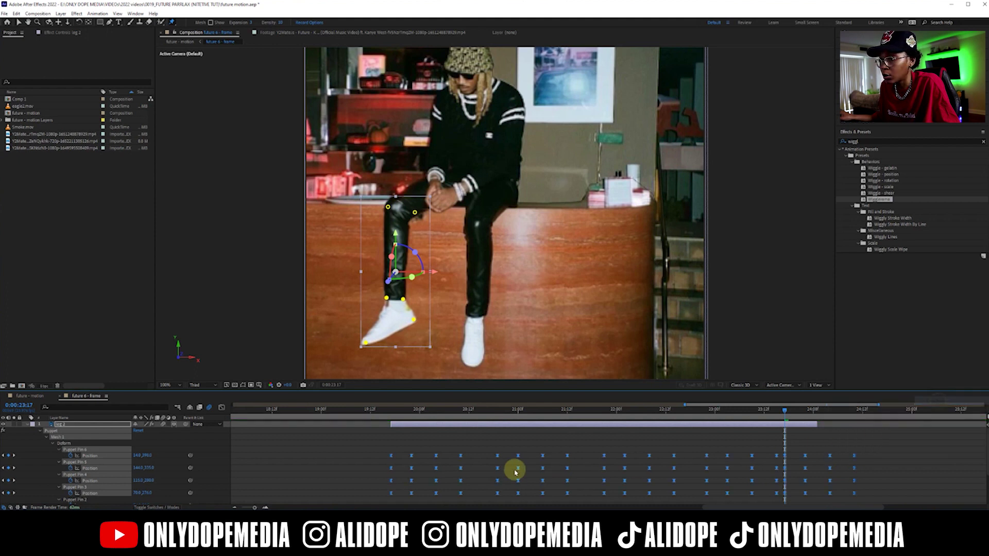
Step: Move the leg 2 layer's anchor point to the knee, and keyframe a Z Rotation swing starting at 0:00:19:17
key(u)
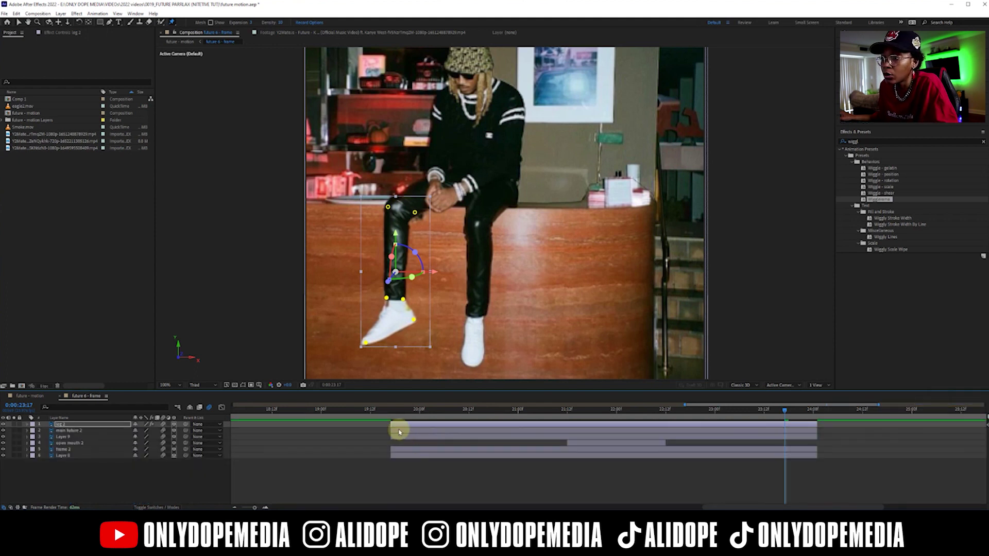
key(p)
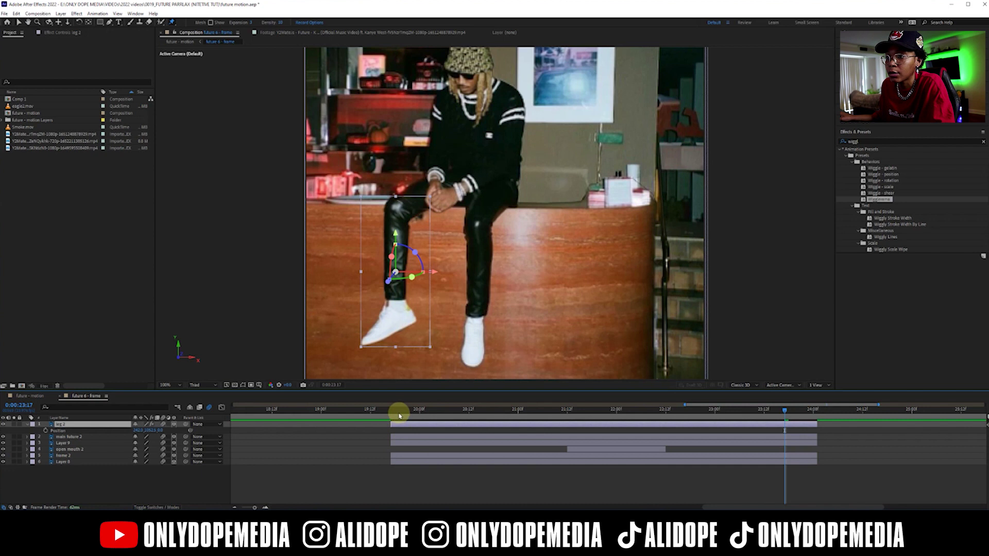
drag(403, 414, 390, 415)
click(44, 431)
click(29, 425)
click(29, 425)
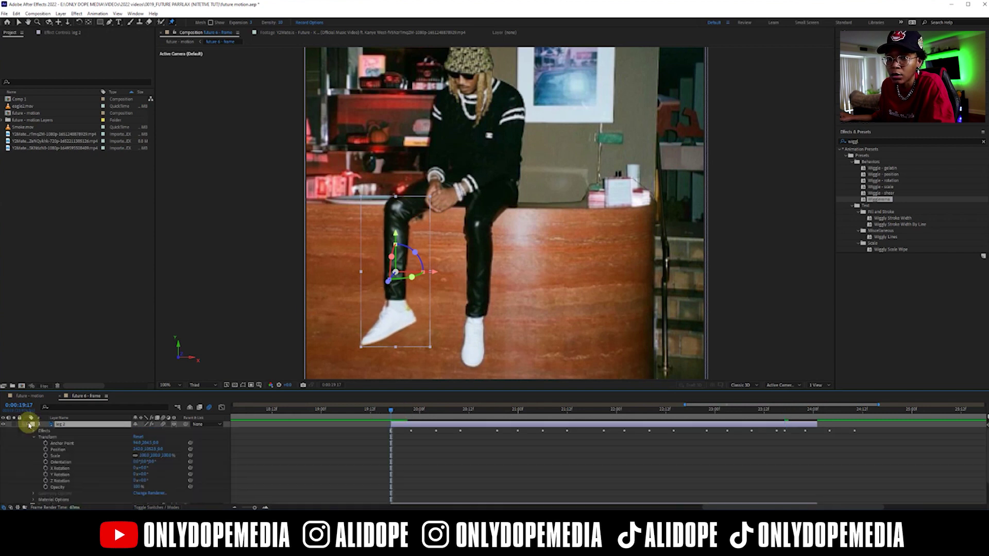
click(479, 483)
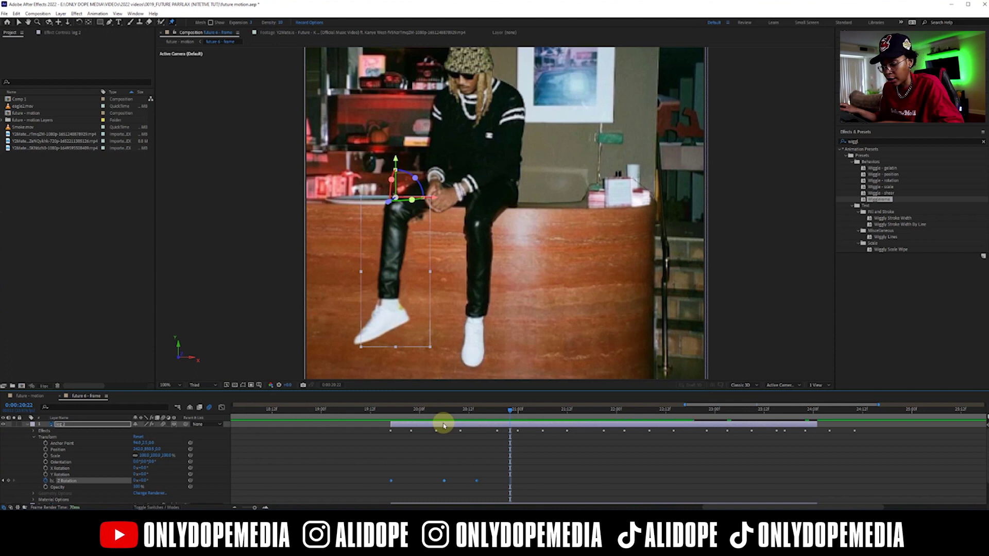
Step: Repeat the leg's Z Rotation keyframes from 0:00:21:01 and 0:00:22:10, and scrub through the swing
click(523, 412)
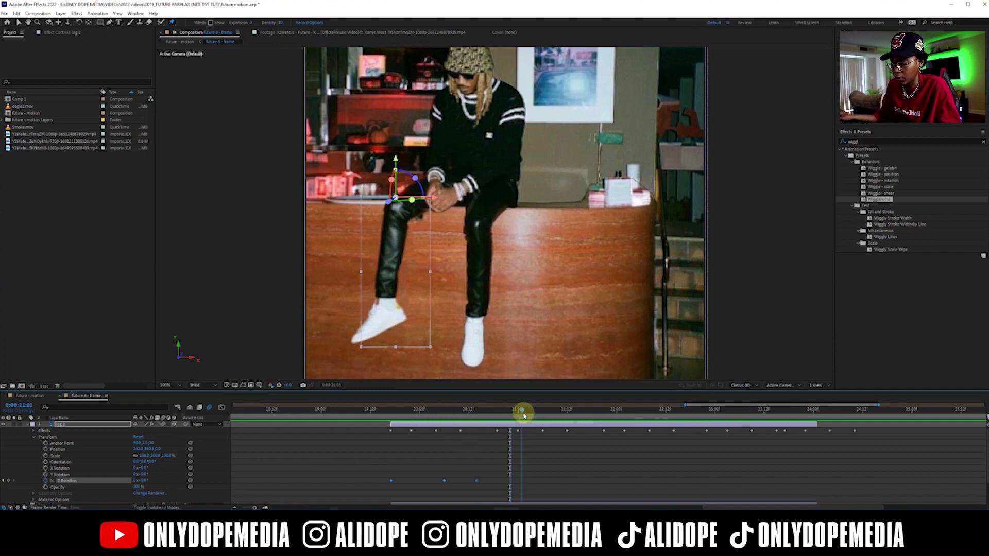
click(657, 411)
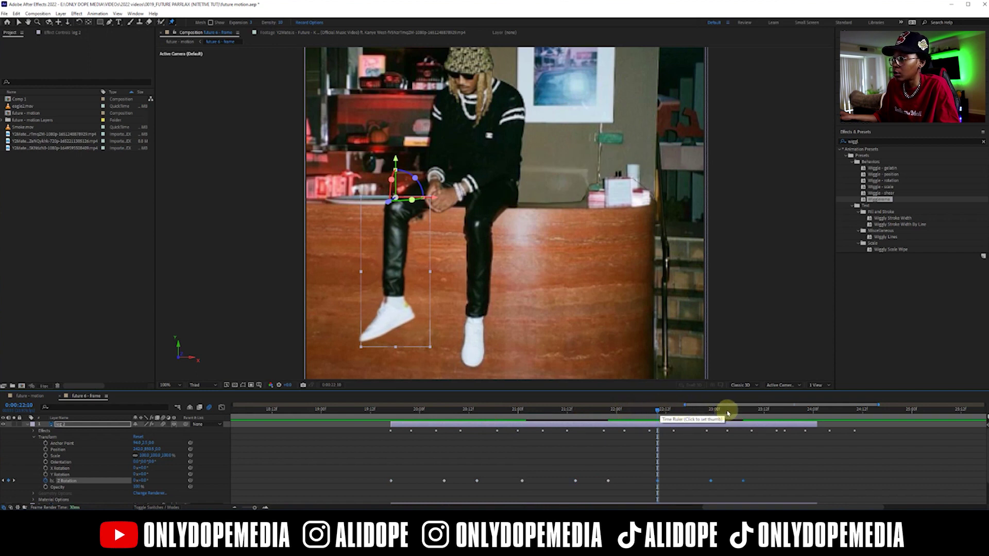
drag(435, 415, 647, 415)
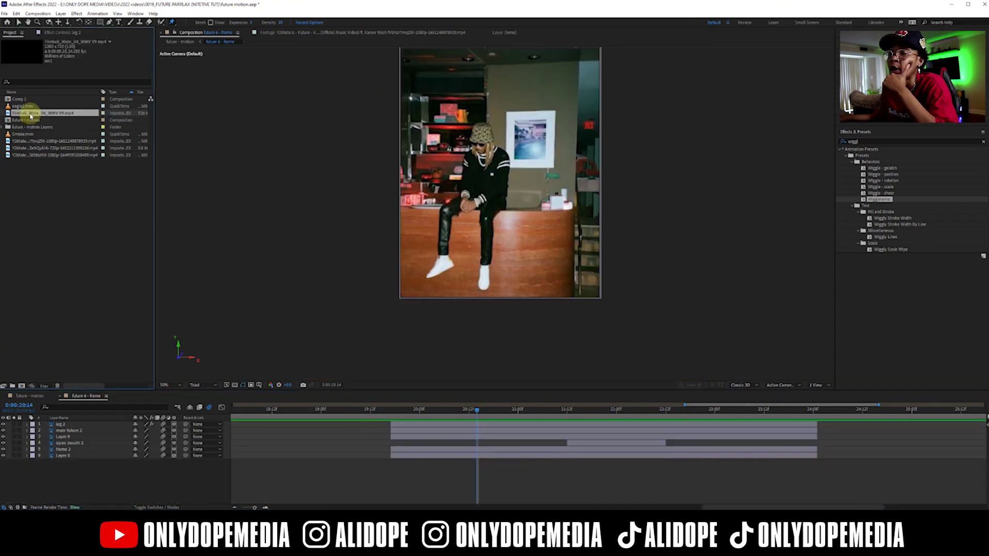
Step: Add the Fireball_Wide_04_WMV V9.mp4 footage below the open mouth 2 layer at 0:00:20:14, and set its blending mode to Screen
drag(31, 117, 492, 452)
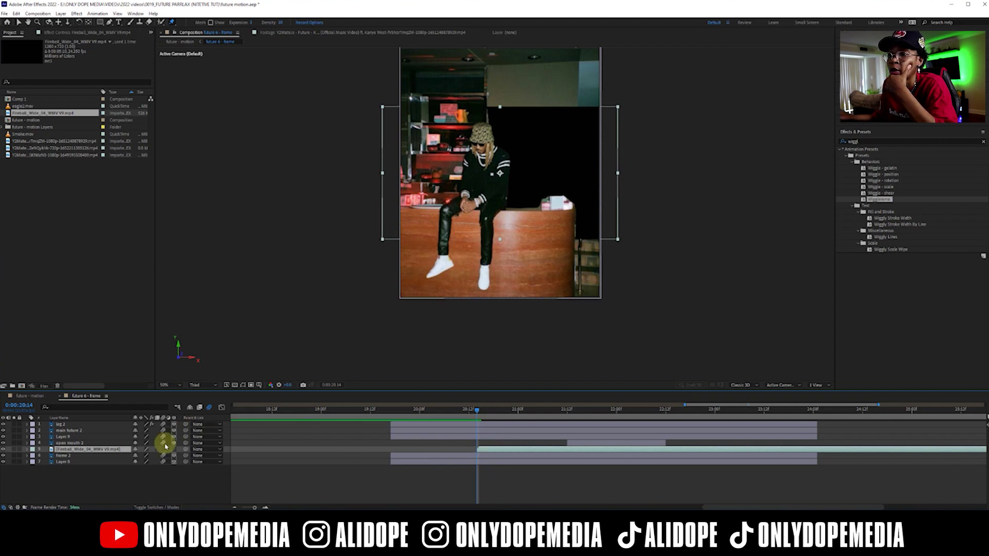
click(144, 506)
click(148, 450)
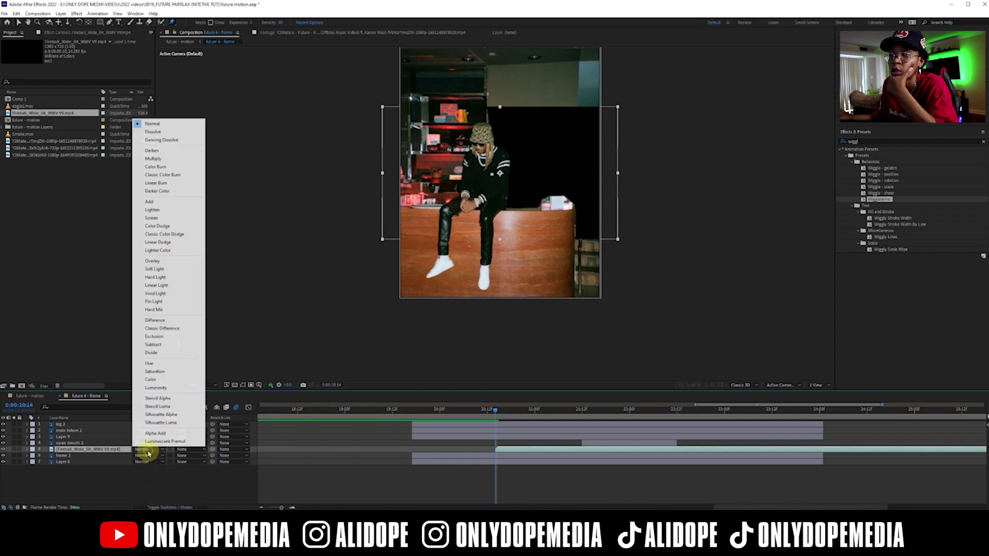
click(150, 218)
Step: Shift the fireball layer in time and trim its start to about 0:00:21:01
drag(497, 411, 525, 449)
drag(563, 409, 596, 405)
drag(561, 451, 573, 446)
drag(561, 410, 584, 416)
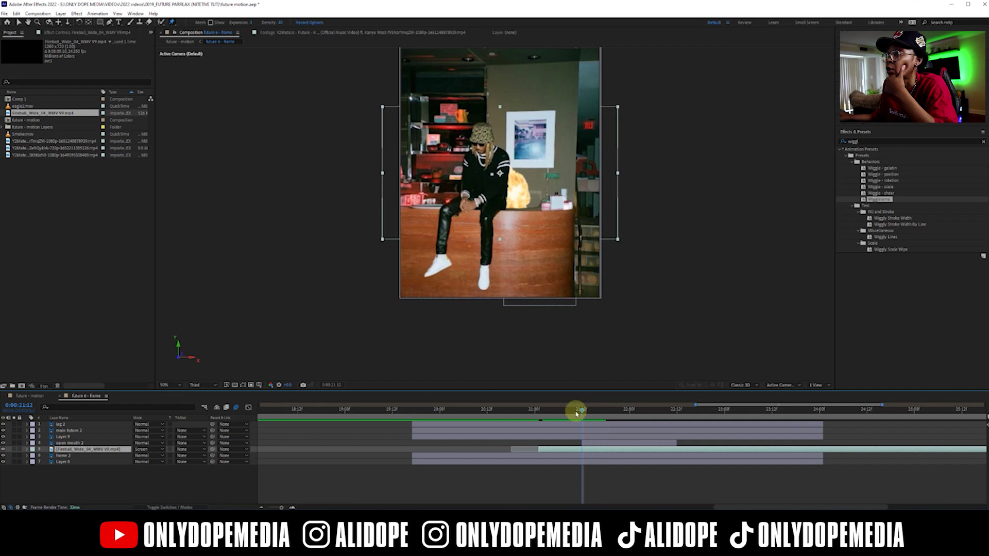
Step: Move the fireball in front of the red shelves beside the seated figure, and place its layer between main future 2 and Layer 9
click(24, 23)
drag(471, 222, 407, 188)
drag(536, 449, 535, 438)
click(537, 481)
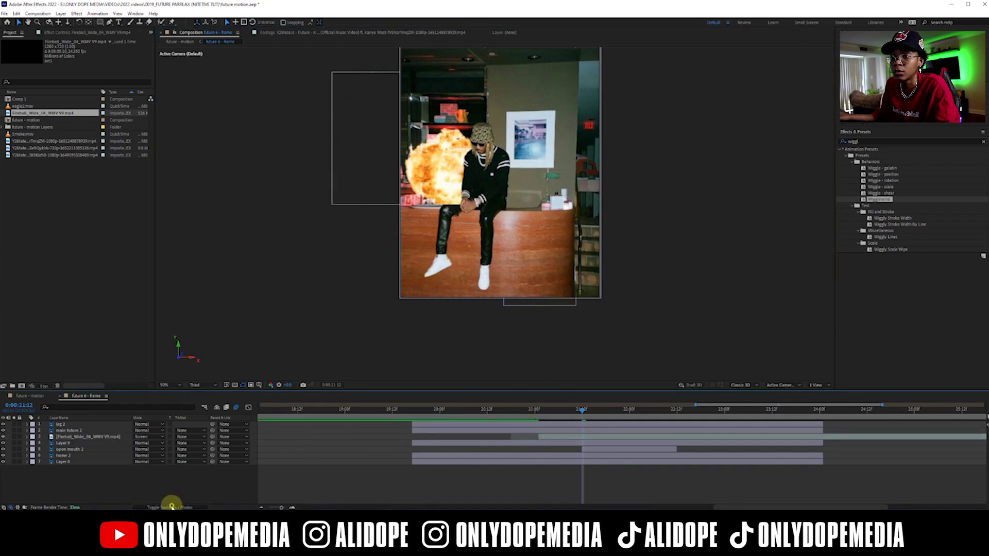
Step: Show the layer switches again and scrub through the composition to check the fireball's timing behind the seated figure
click(169, 507)
click(488, 473)
drag(505, 411, 562, 412)
drag(587, 412, 546, 410)
click(493, 432)
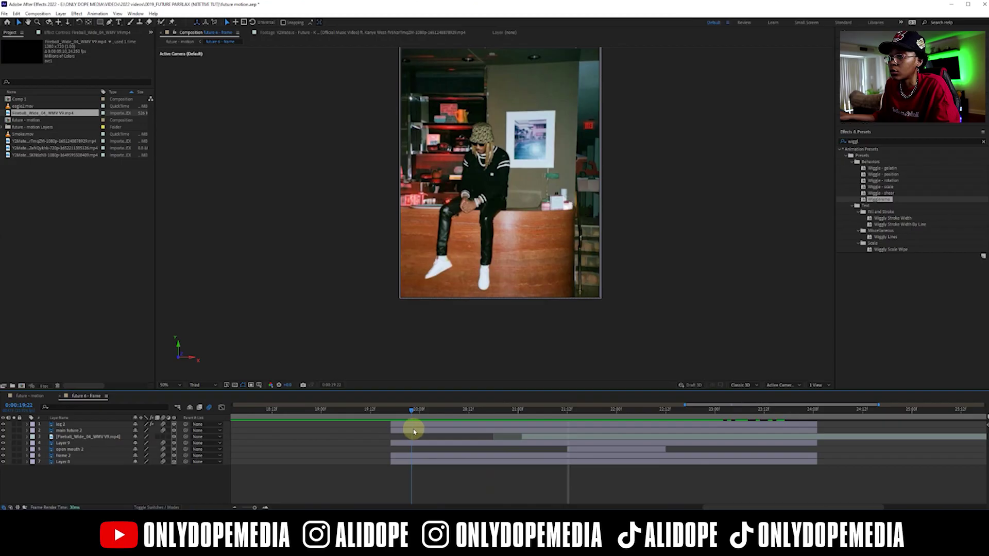
key(Page_Down)
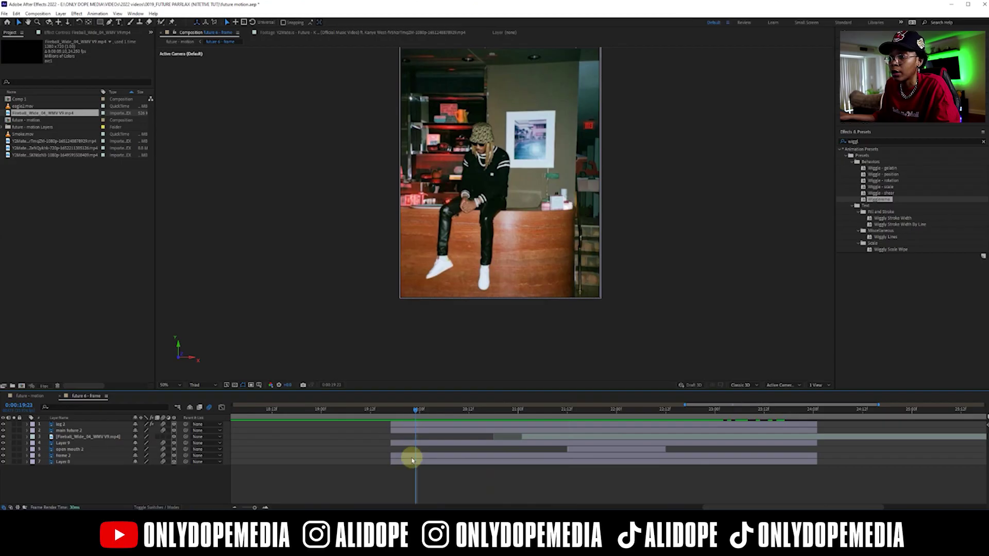
Step: Select the frame 2 layer and zoom in on the framed picture on the wall
click(409, 458)
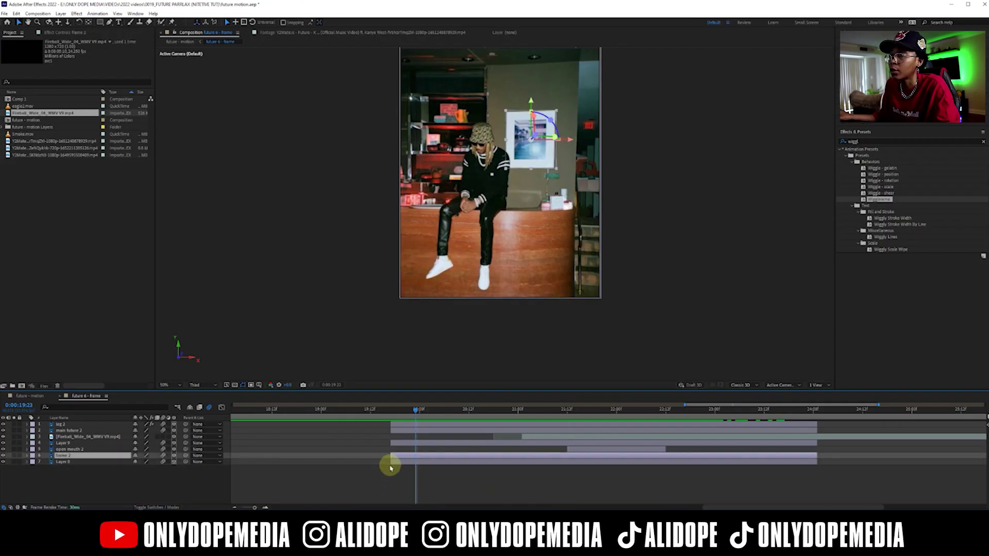
key(period)
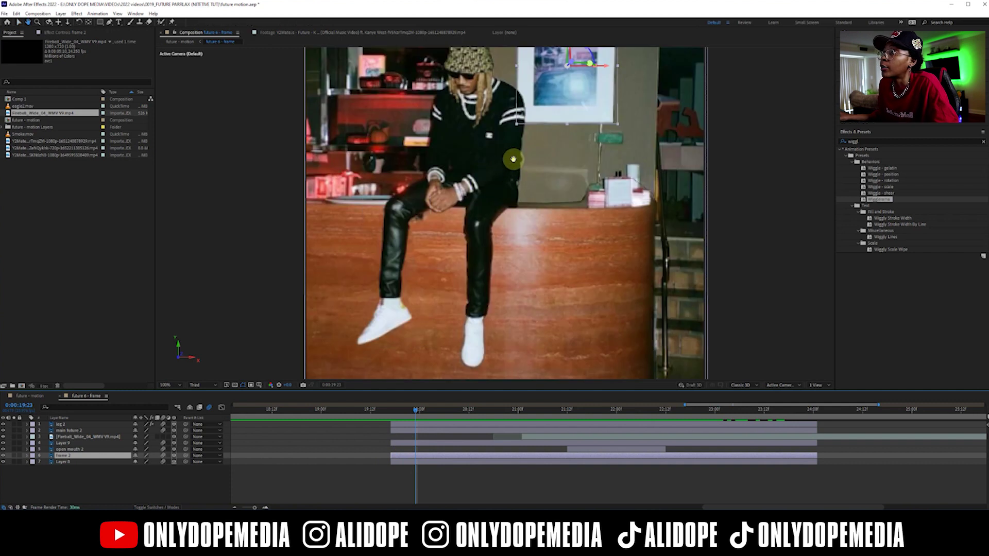
drag(513, 160, 451, 293)
key(period)
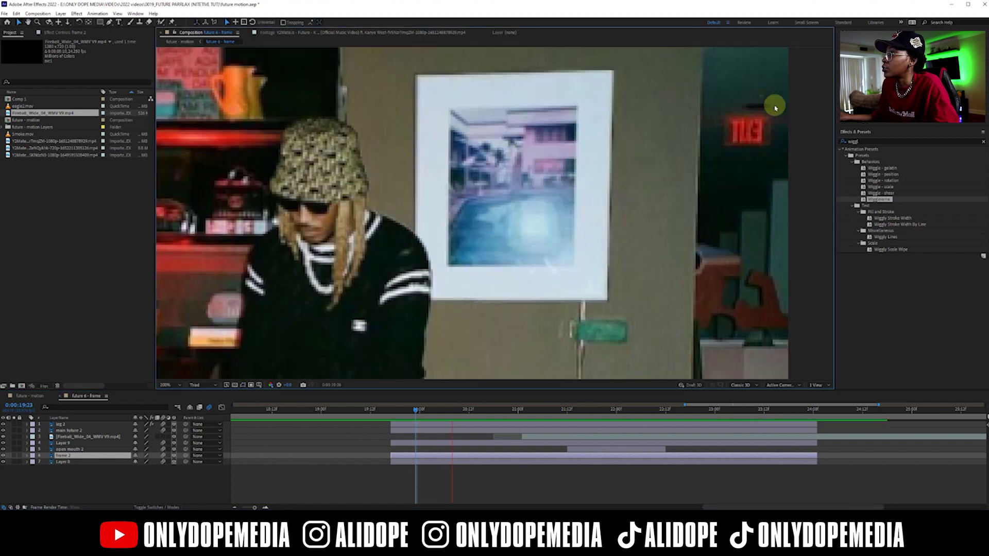
click(880, 140)
text(inf)
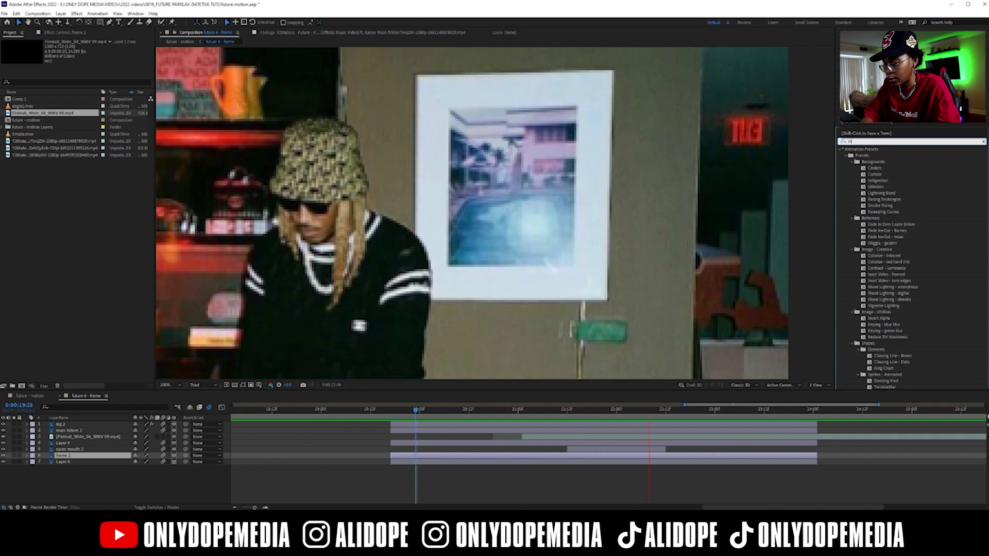
click(879, 139)
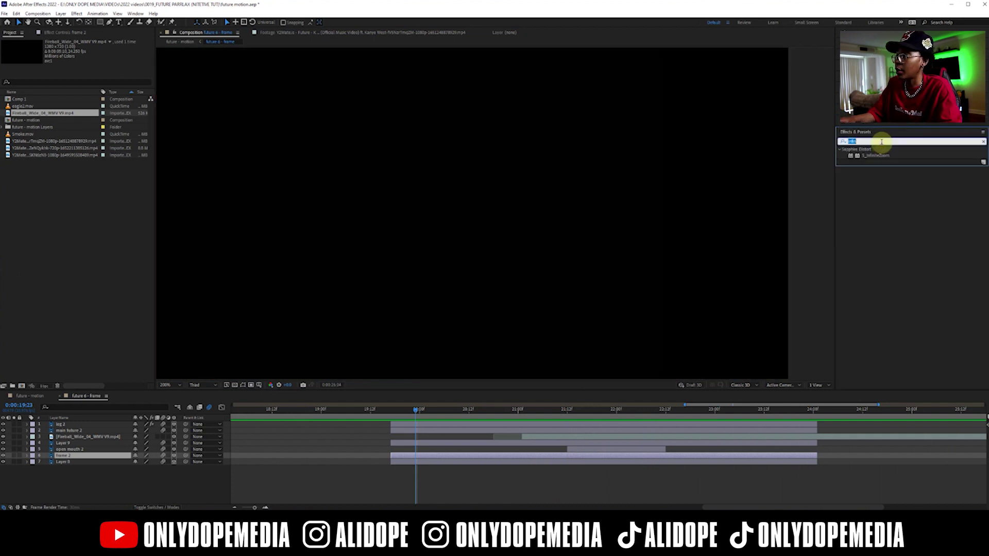
key(BackSpace)
Step: Set the frame 2 layer's Scale to 76% at 0:00:19:17, and split the layer at 0:00:21:01
drag(432, 409, 391, 412)
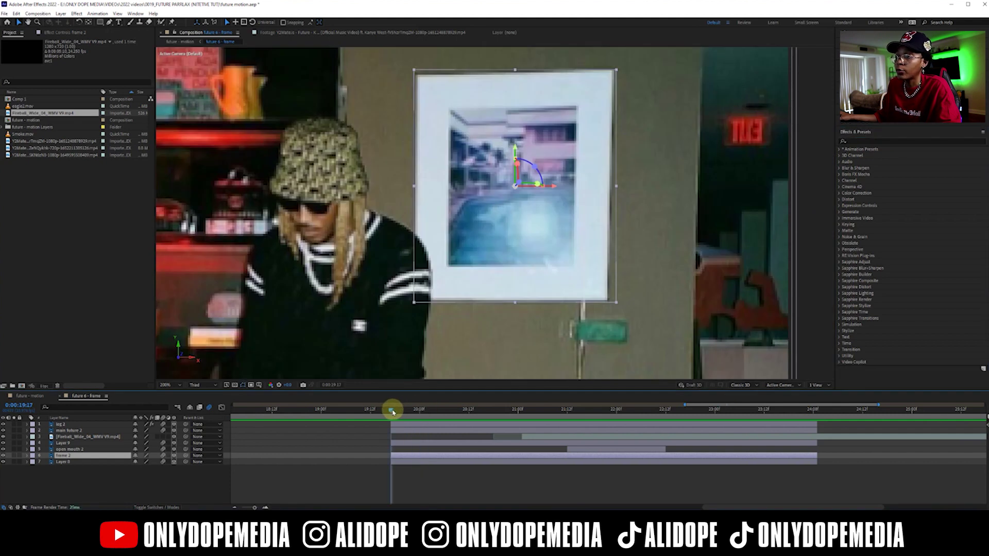
key(s)
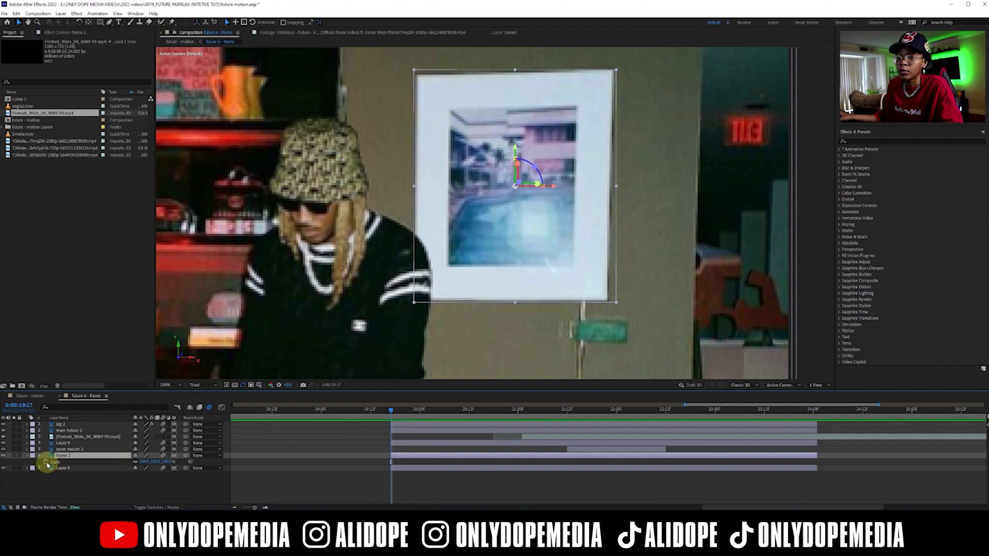
drag(166, 464, 159, 467)
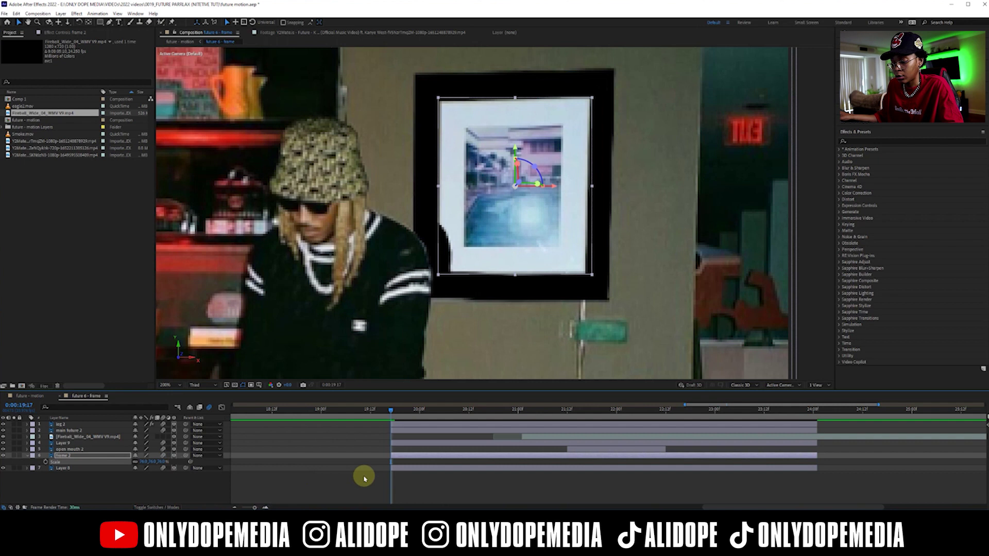
drag(427, 422, 522, 416)
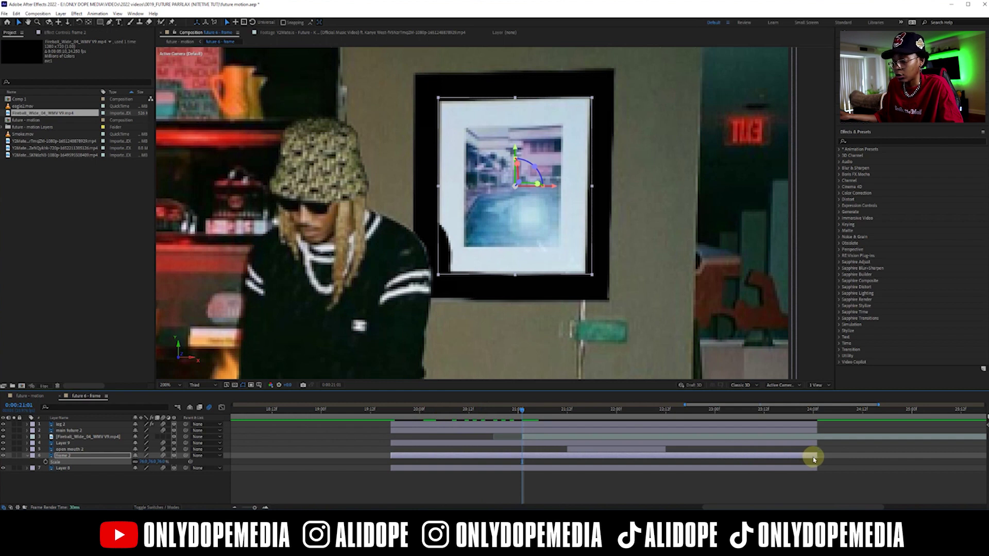
key(ctrl+shift+d)
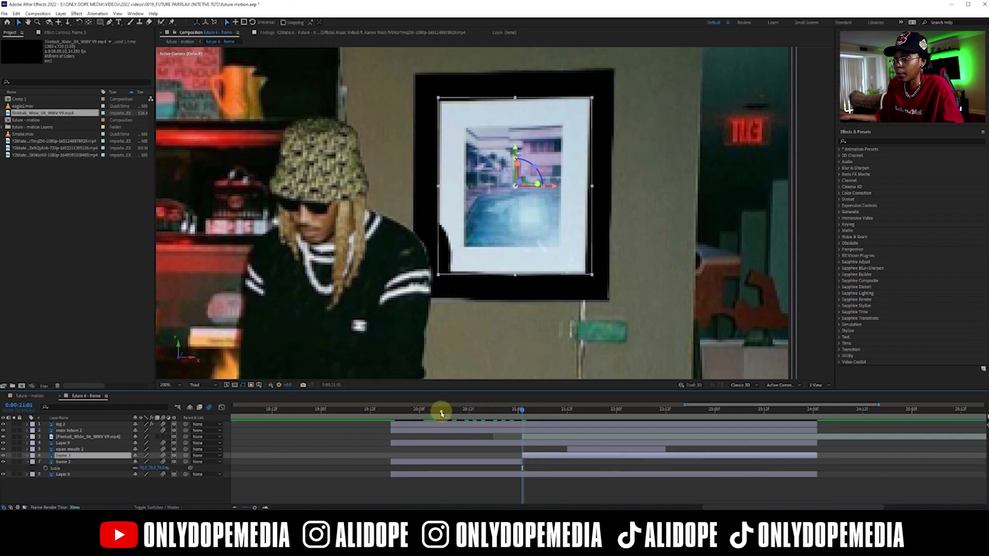
Step: Duplicate the earlier piece of the frame 2 layer and shift the copy to start at 0:00:19:22
drag(442, 414, 398, 418)
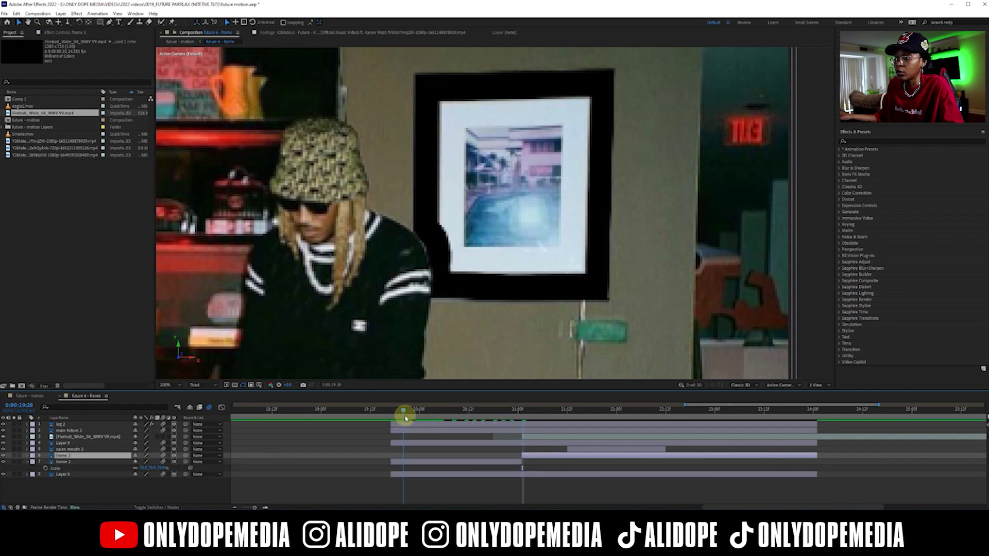
click(411, 462)
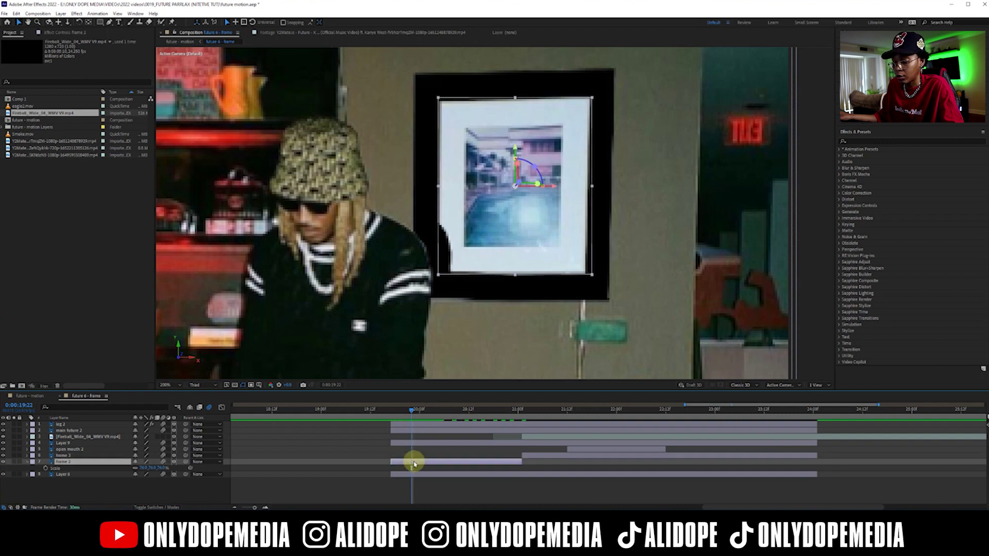
key(ctrl+shift+d)
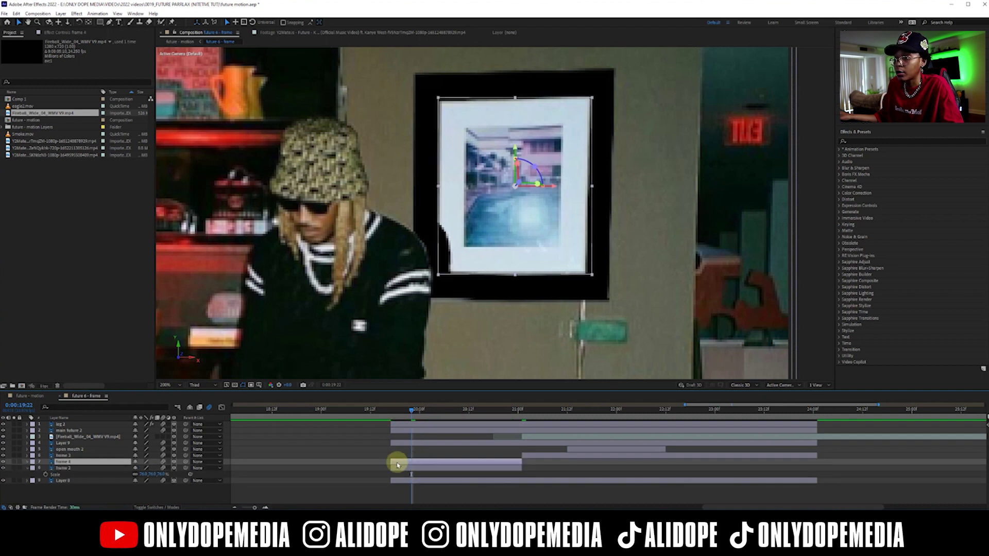
drag(419, 465, 429, 464)
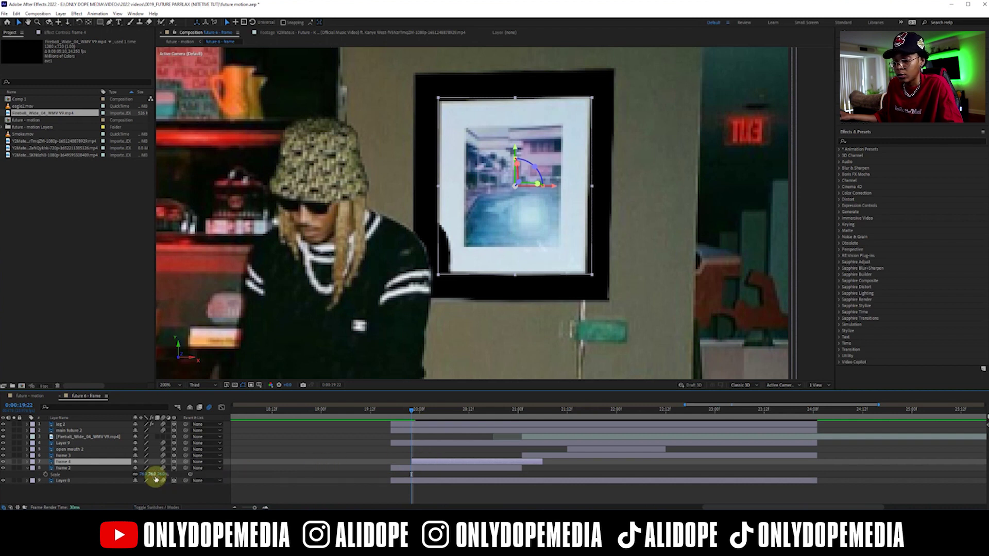
Step: Set the frame 2 layer's Scale to 106% and the frame 4 copy's Scale to 95%, nesting the copy inside the first frame
key(s)
drag(159, 470, 159, 468)
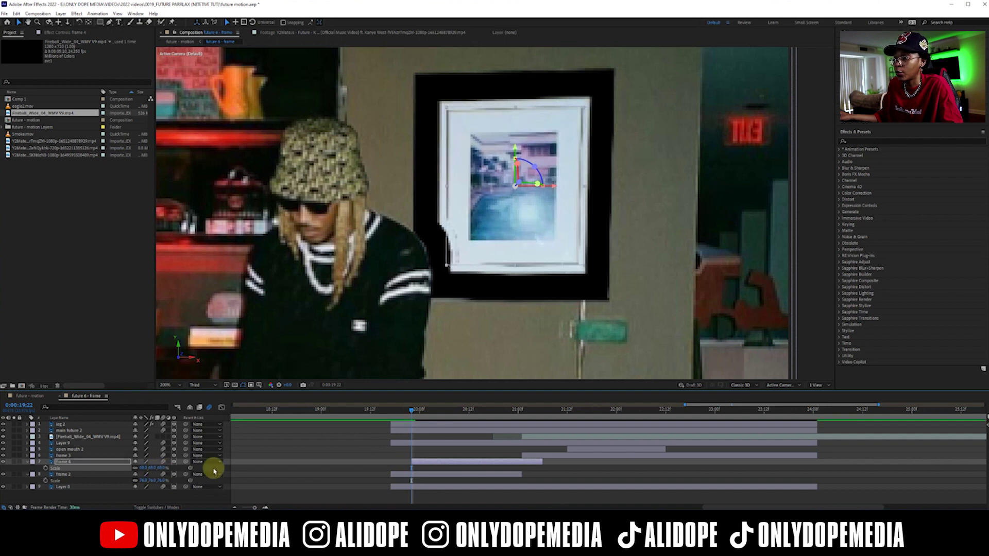
click(404, 473)
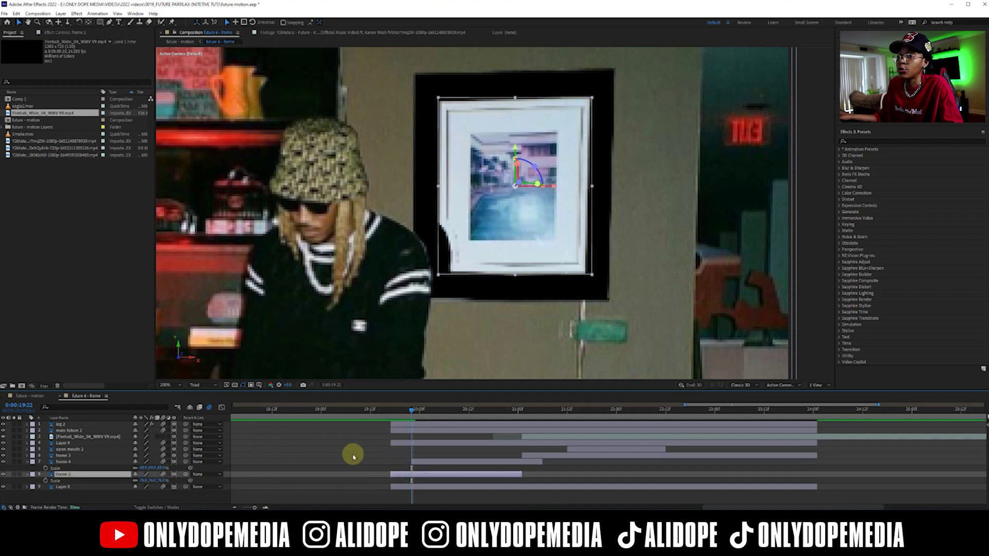
drag(158, 480, 165, 481)
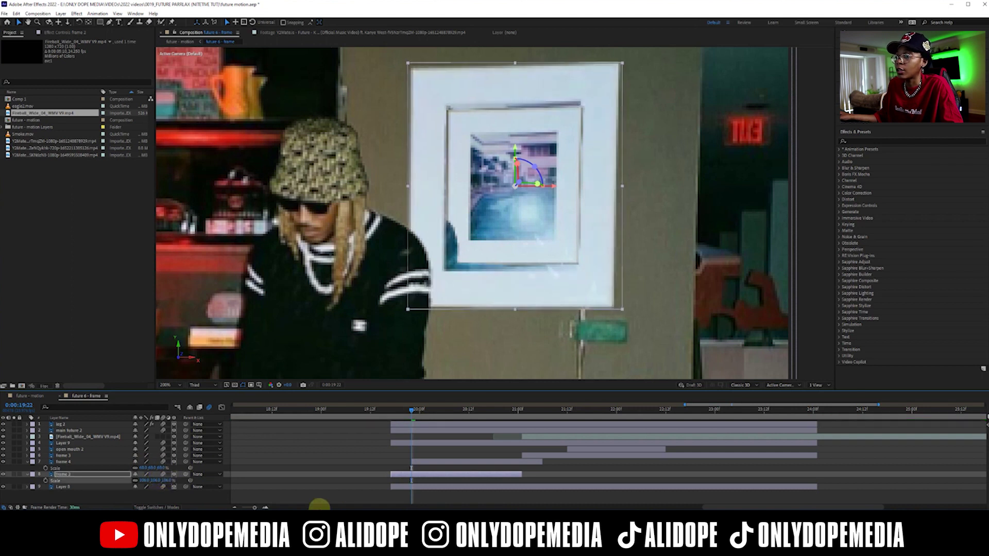
click(423, 463)
drag(163, 469, 168, 468)
click(427, 478)
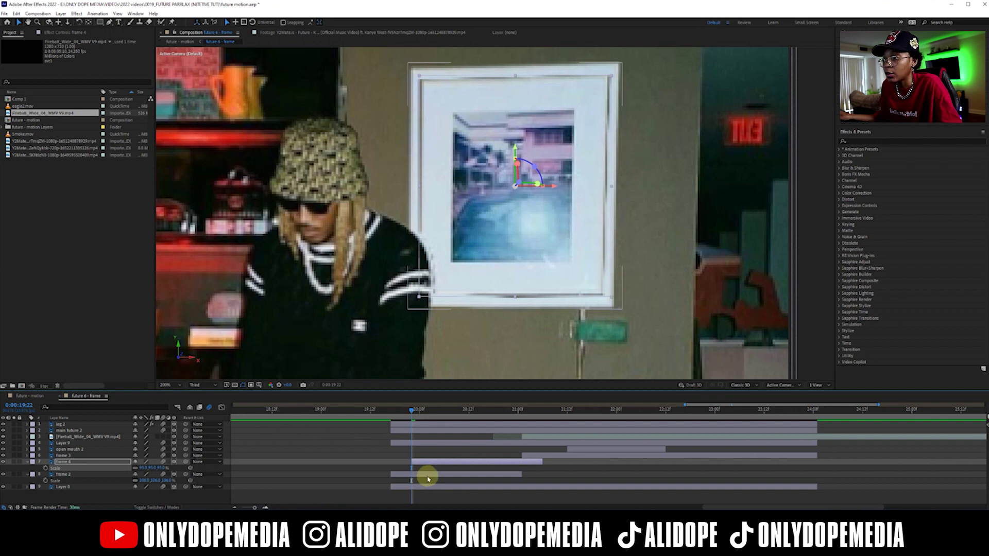
Step: Duplicate the frame 4 layer, start the copy at 0:00:20:01, and reduce its Scale to 84%
key(ctrl+d)
drag(431, 466, 443, 465)
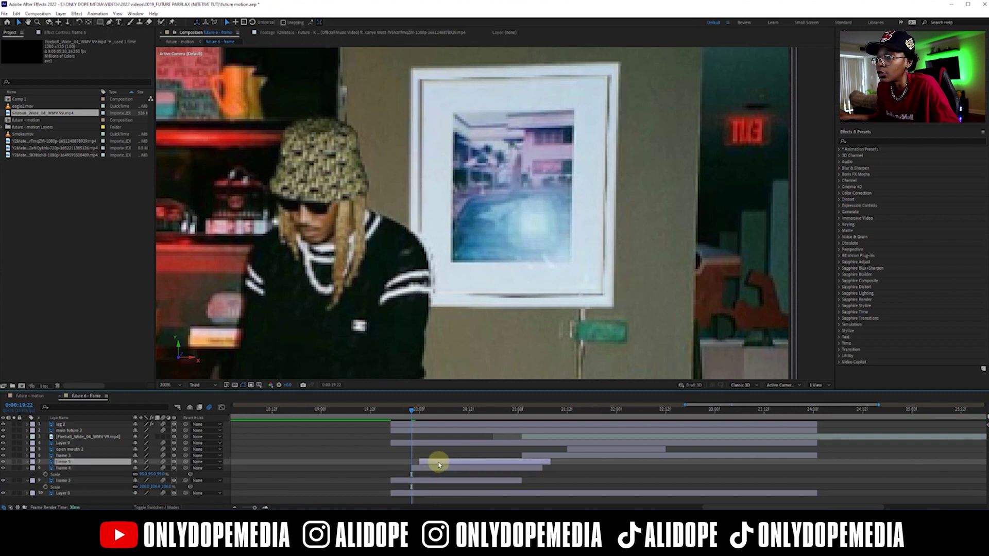
click(429, 415)
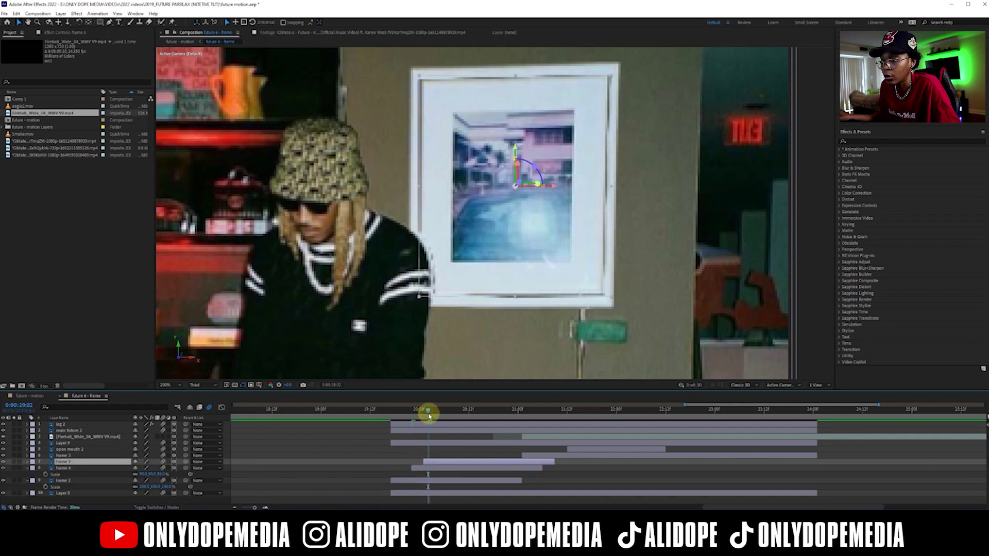
key(s)
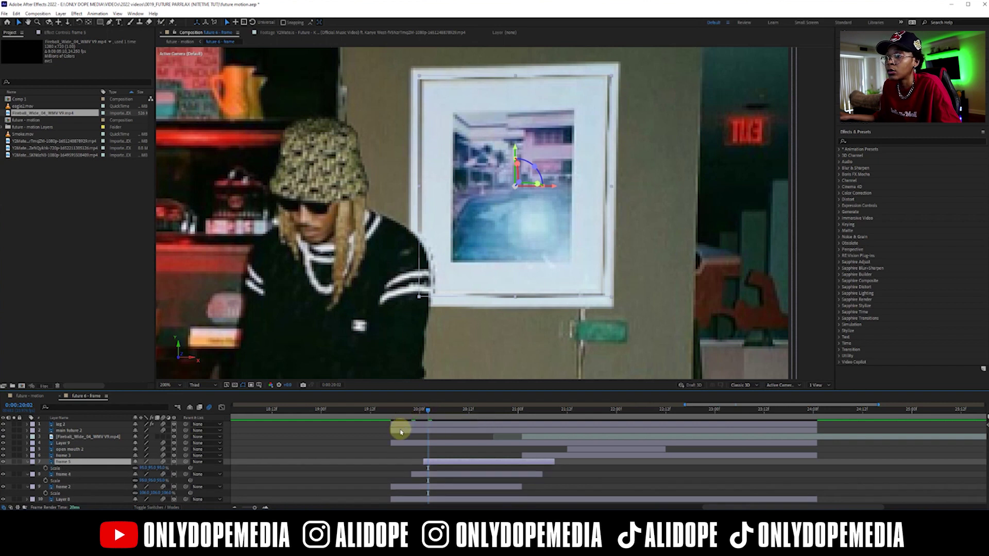
drag(161, 468, 157, 468)
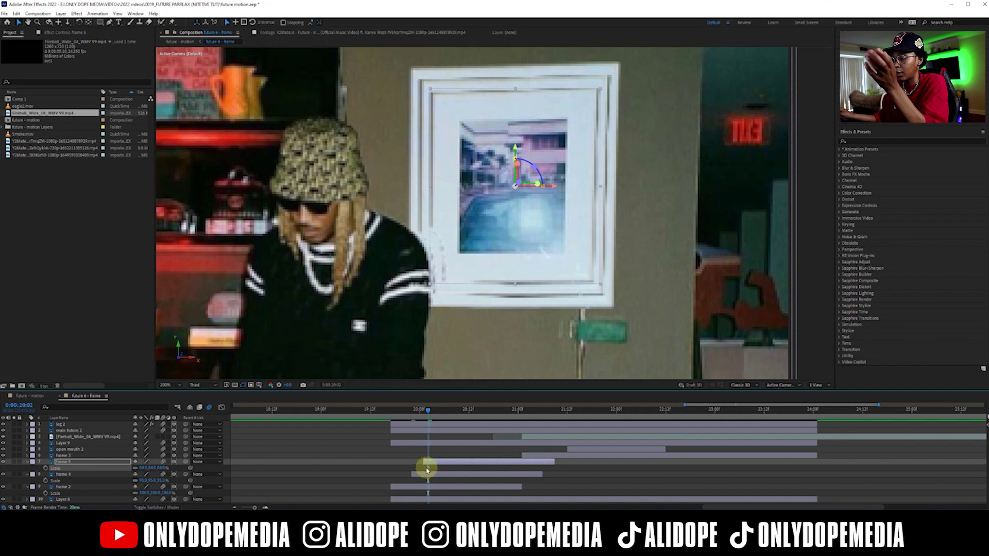
Step: Duplicate the frame 5 layer four times, starting each copy about 3 frames later at a smaller Scale, with the last at 0:00:20:13
key(ctrl+d)
key(ctrl+d)
key(ctrl+d)
key(ctrl+d)
drag(478, 390, 478, 342)
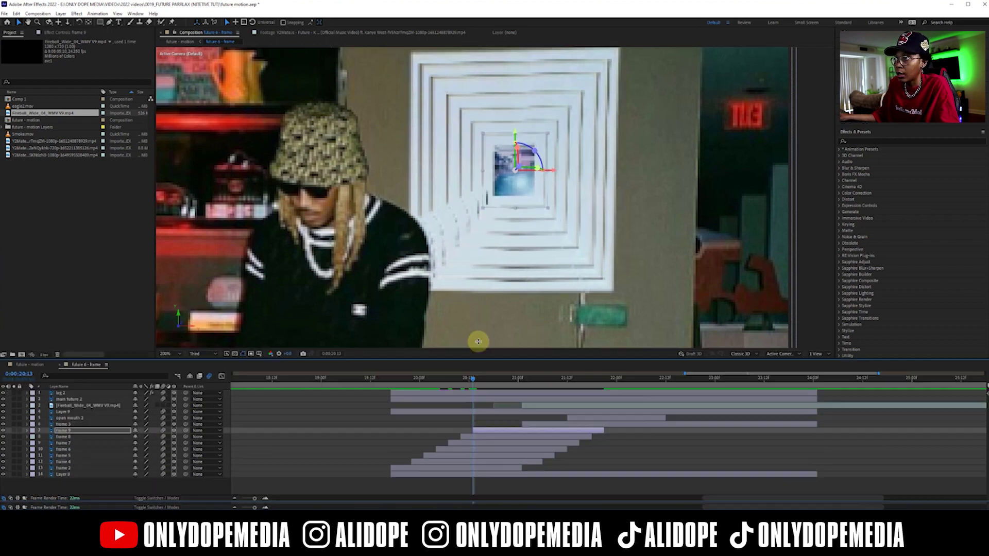
Step: Trim the ends of the frame 9 to frame 4 layers into a descending stagger, extend frame 2, and start frame 3 at about 0:00:21:04
click(505, 362)
drag(523, 407, 506, 407)
drag(602, 413, 494, 415)
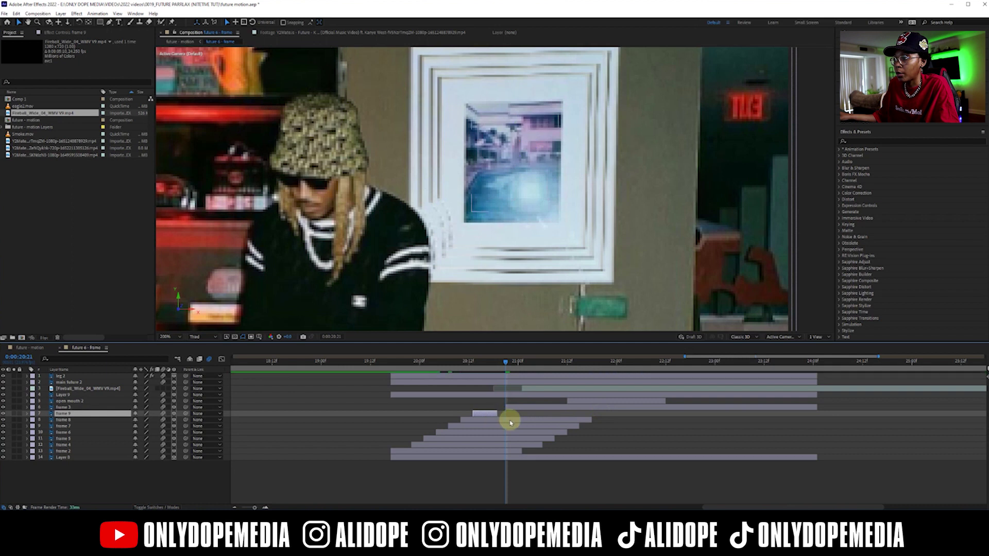
drag(589, 419, 497, 424)
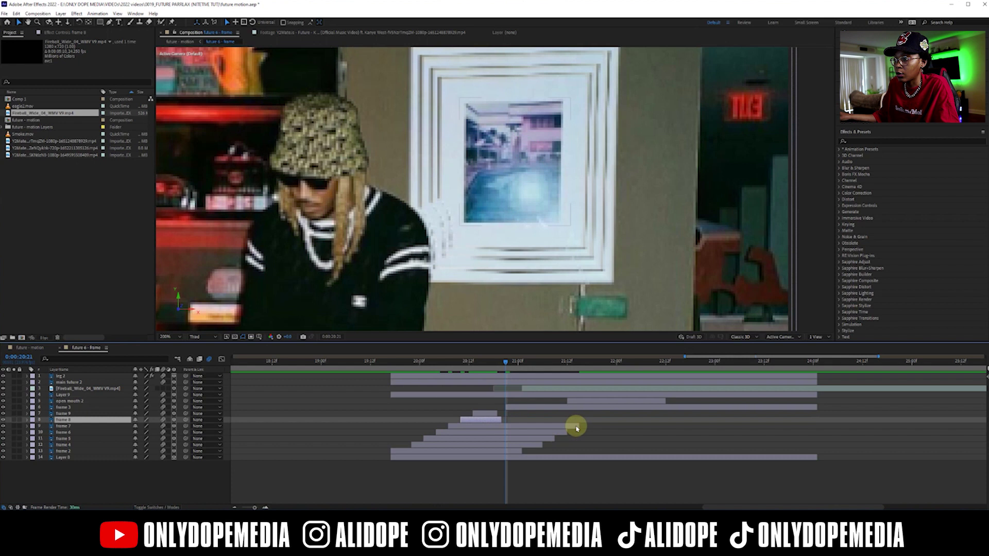
drag(577, 426, 505, 427)
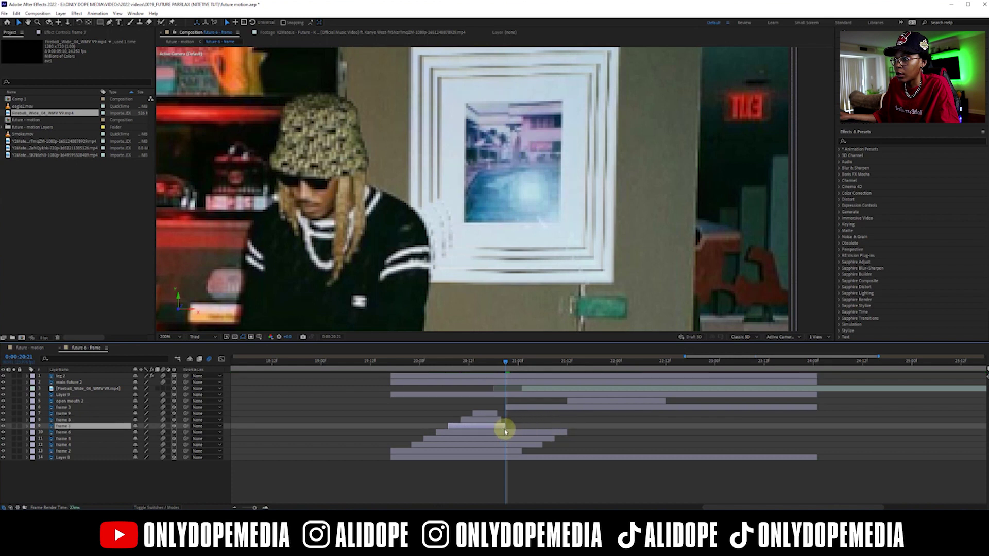
drag(568, 431, 526, 445)
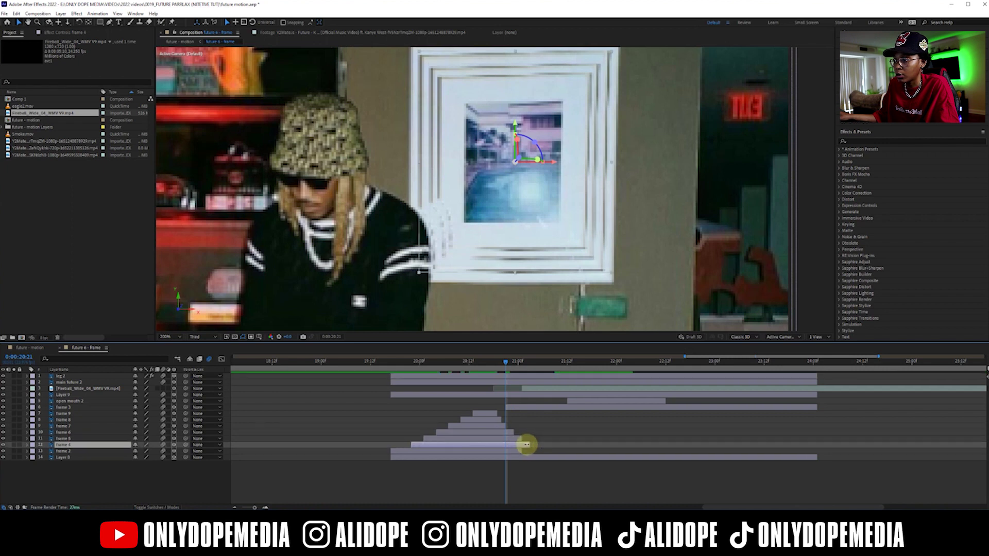
click(532, 452)
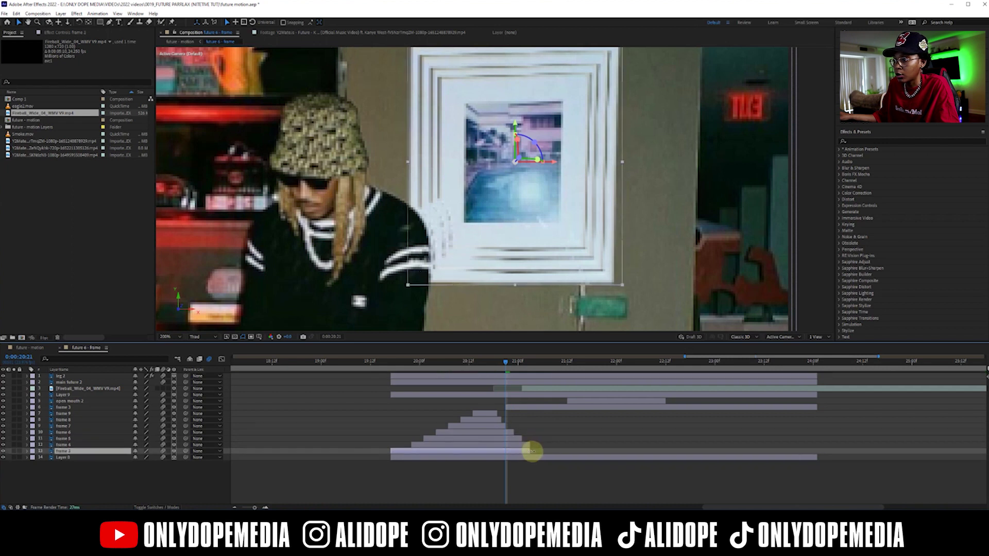
drag(507, 408, 533, 409)
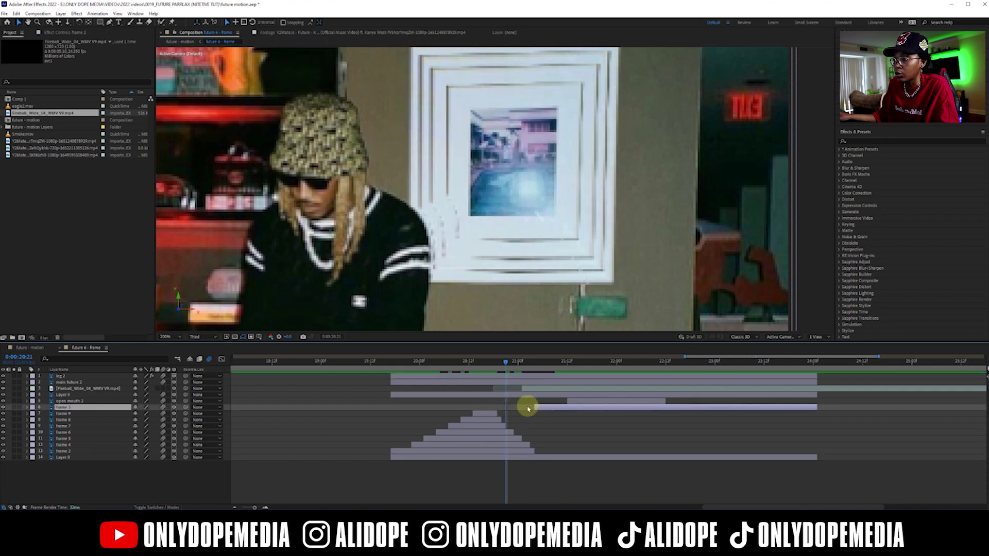
Step: Reset the frame 3 layer's Scale to 100% with the full figure in view
scroll(441, 252, down, 2)
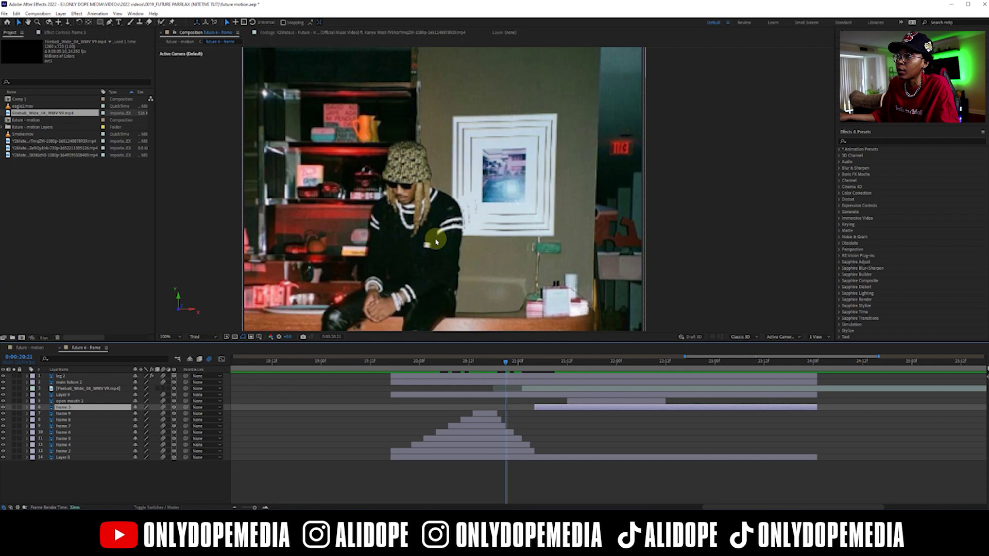
scroll(436, 242, down, 1)
drag(431, 342, 579, 399)
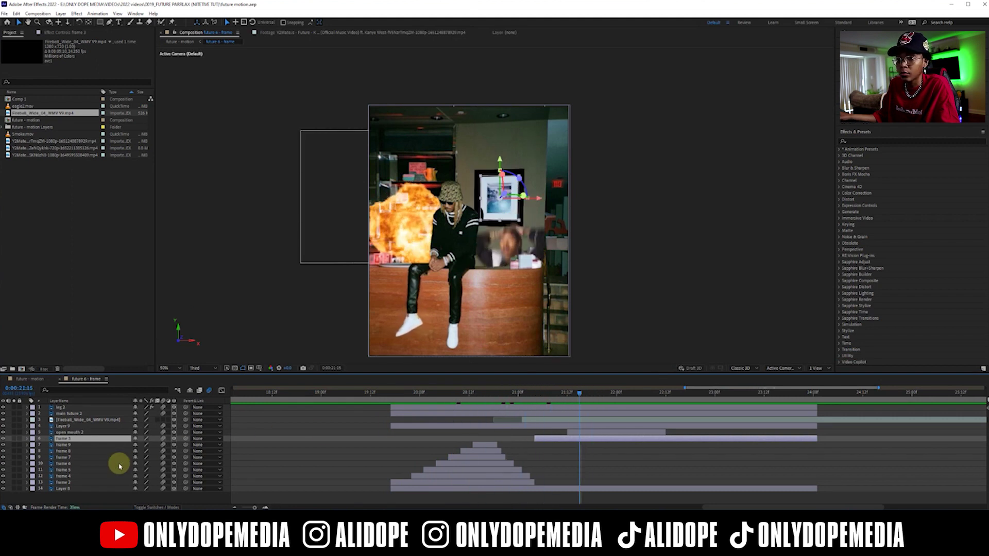
key(s)
right_click(165, 448)
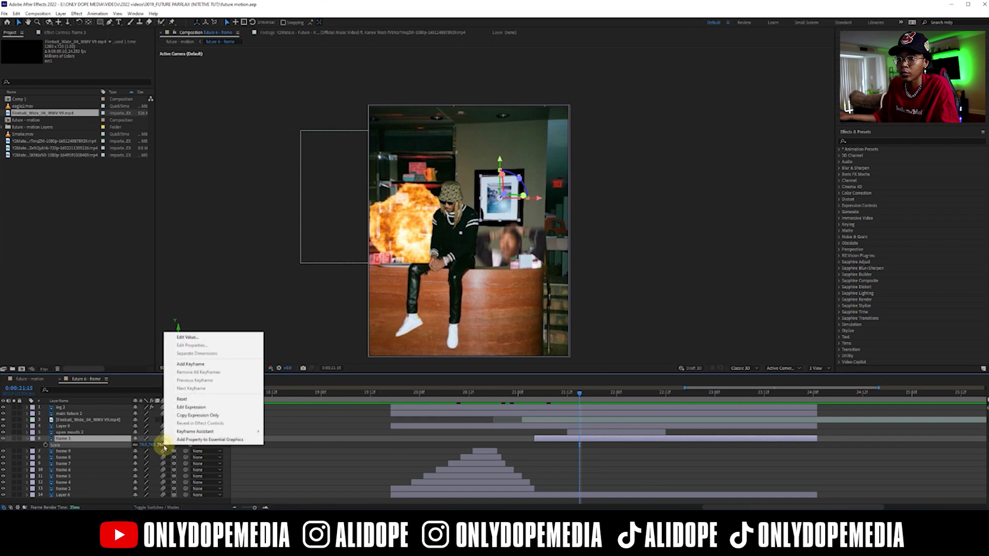
click(191, 403)
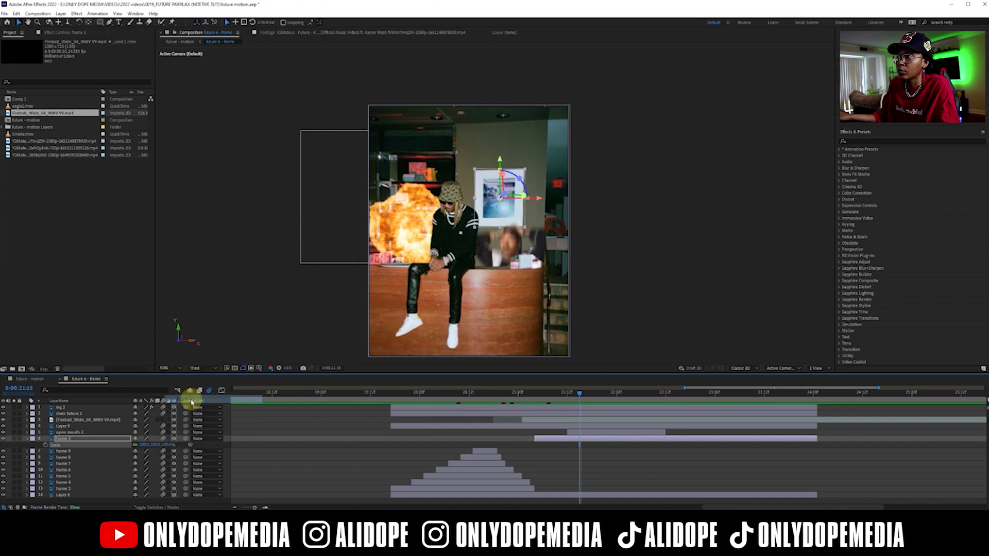
click(603, 454)
Step: Keyframe frame 3's Position at 0:00:22:19 and move it straight down over the desk front at 0:00:23:13
drag(448, 393, 697, 421)
click(696, 439)
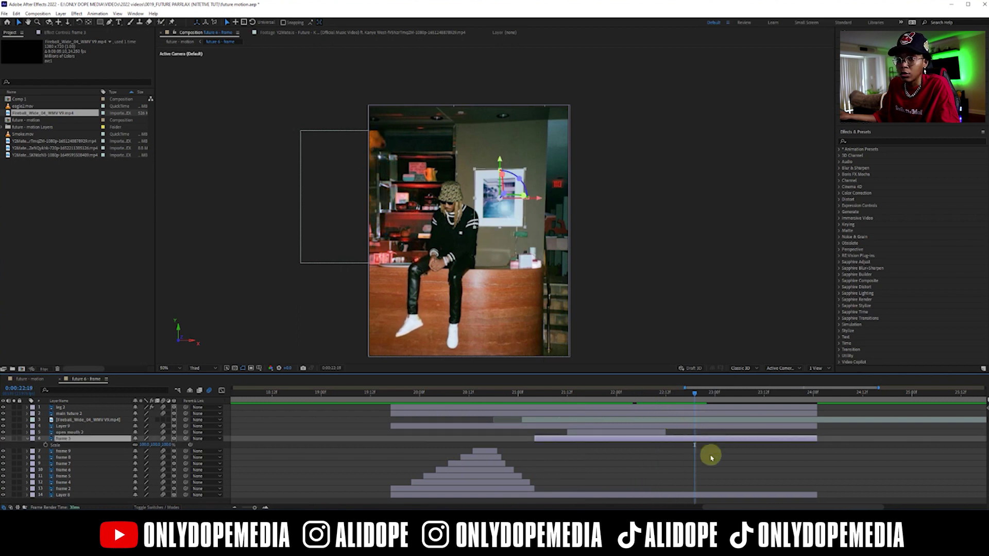
key(p)
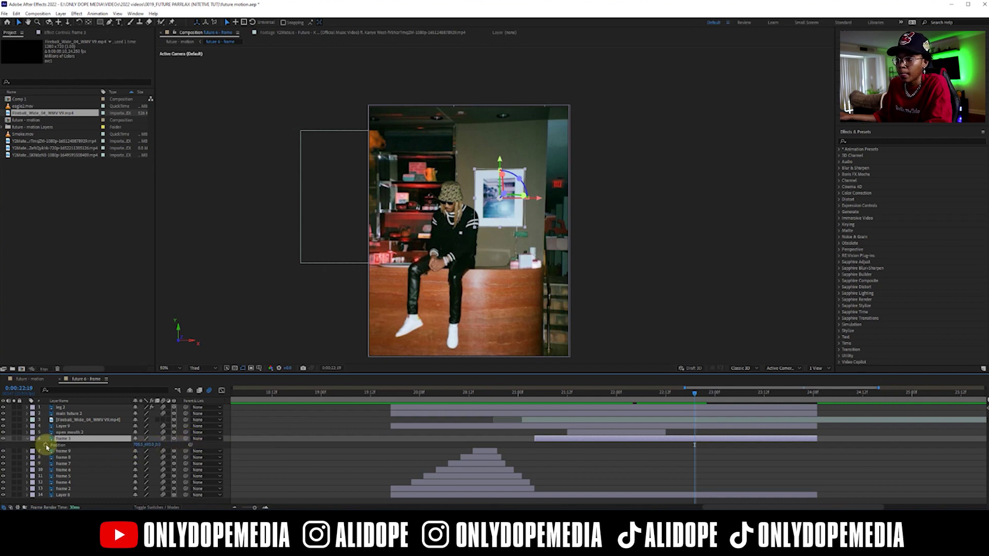
click(46, 445)
click(699, 393)
drag(720, 394, 767, 393)
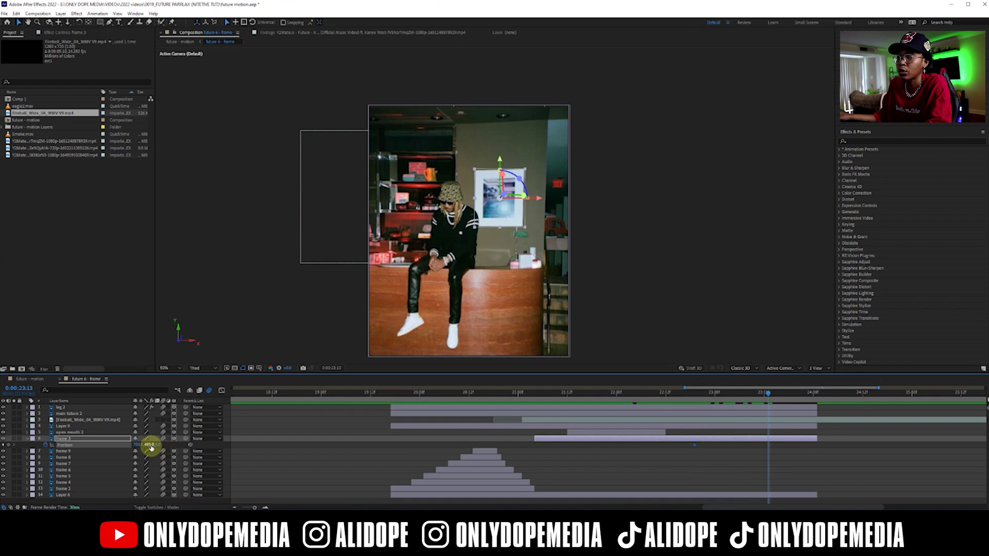
drag(151, 445, 497, 392)
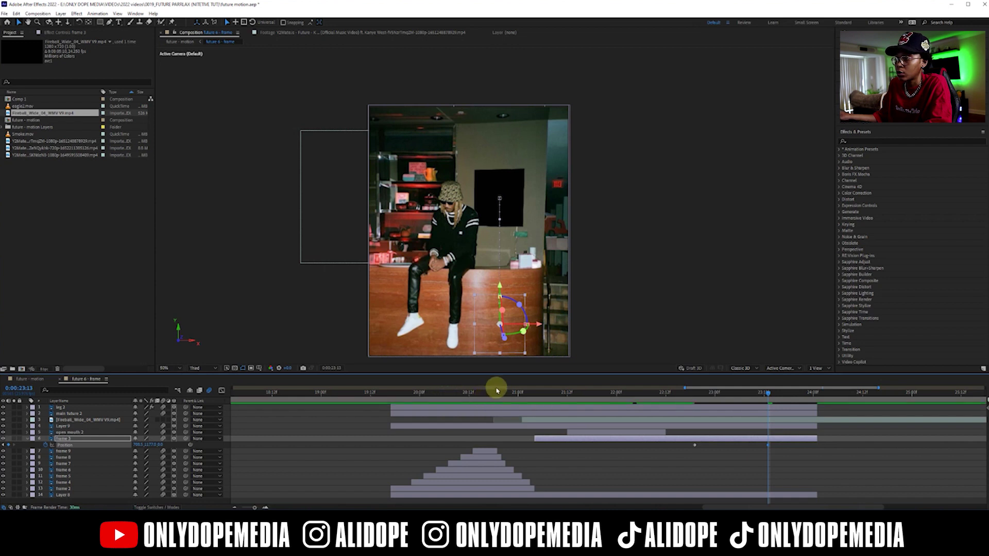
drag(767, 394, 723, 395)
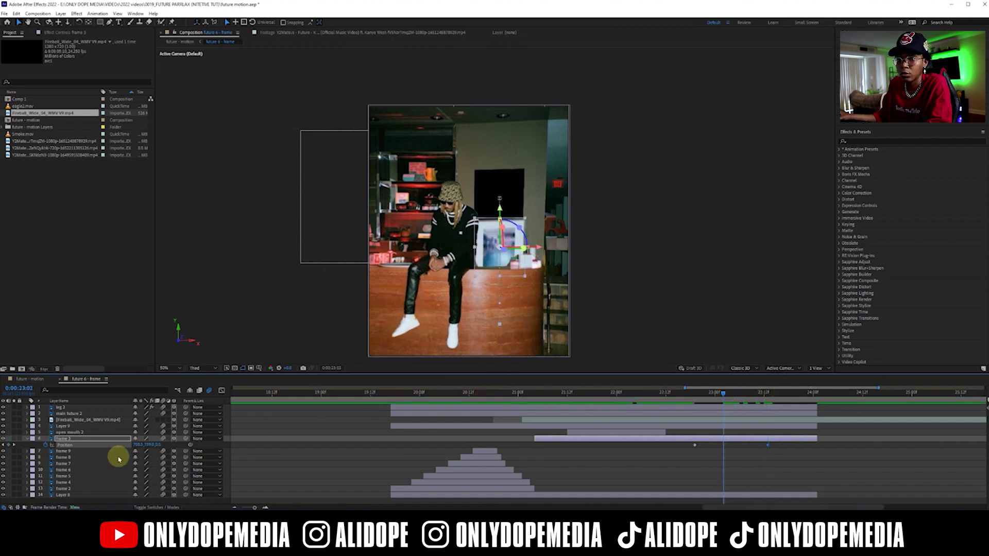
Step: Keyframe frame 3's Z Rotation from 0° at 0:00:22:19 to -45° at 0:00:23:06
click(27, 439)
click(27, 439)
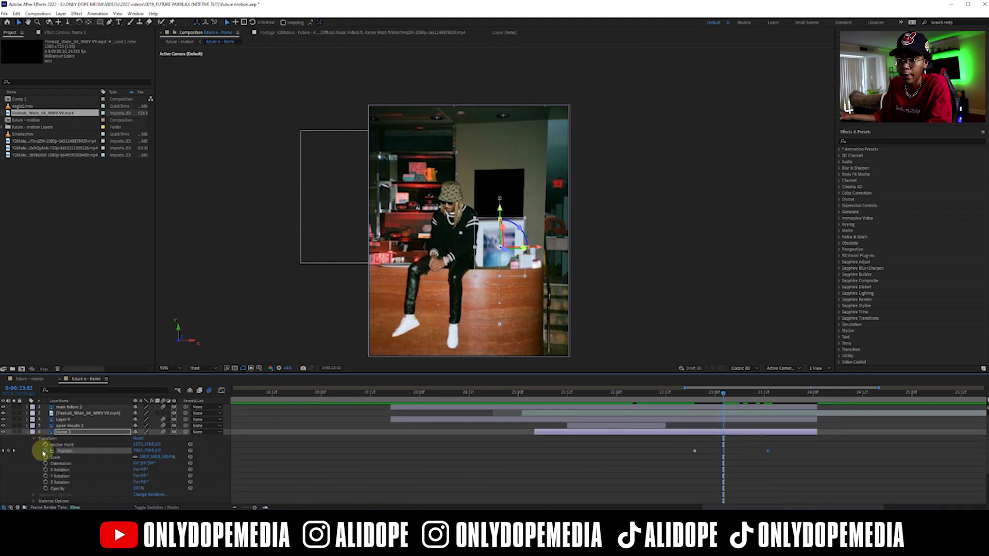
click(46, 483)
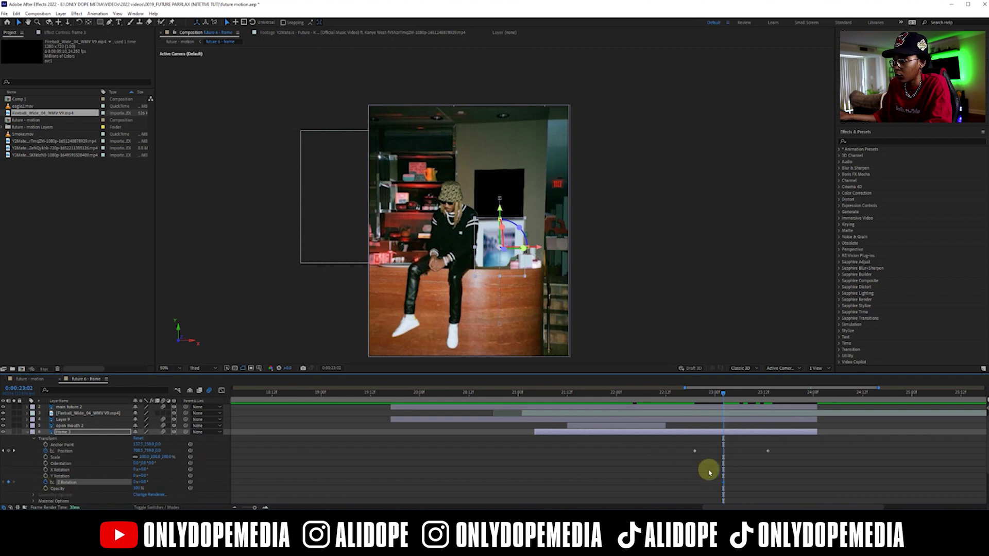
drag(717, 484, 694, 482)
drag(757, 396, 736, 401)
drag(142, 481, 124, 479)
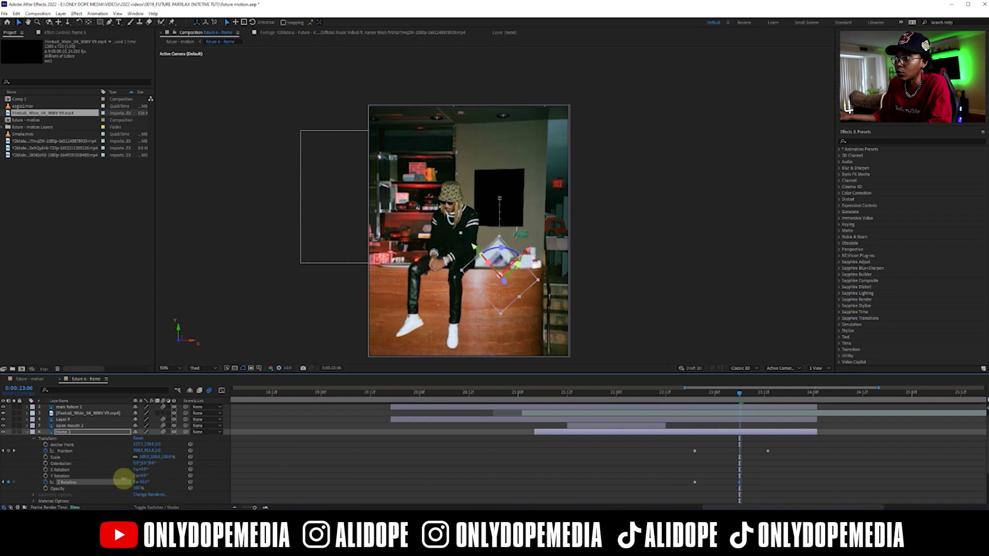
Step: Apply Easy Ease In to the final Position and Z Rotation keyframes of the frame 3 layer
drag(698, 400, 722, 434)
click(767, 451)
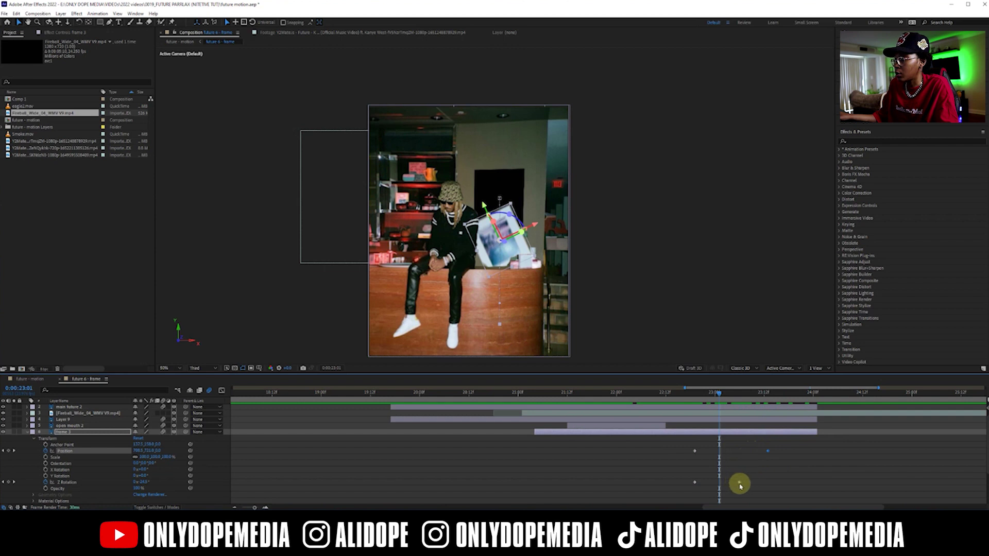
right_click(741, 486)
mouse_move(784, 478)
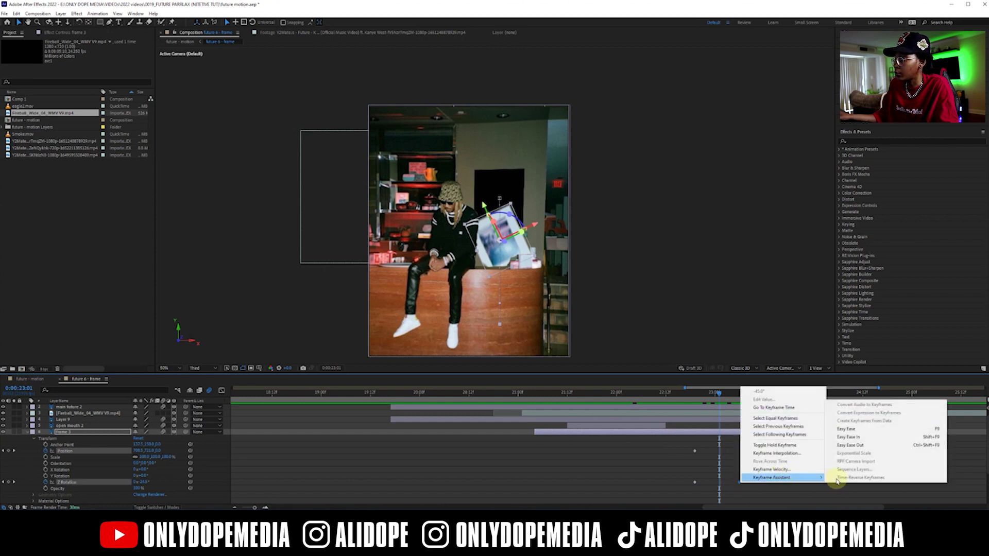
click(855, 438)
Step: Preview the picture frame's fall and shift its first Position keyframe earlier, to about 0:00:22:14
click(678, 396)
mouse_move(697, 401)
mouse_down()
mouse_move(850, 409)
mouse_move(714, 401)
mouse_up()
key(space)
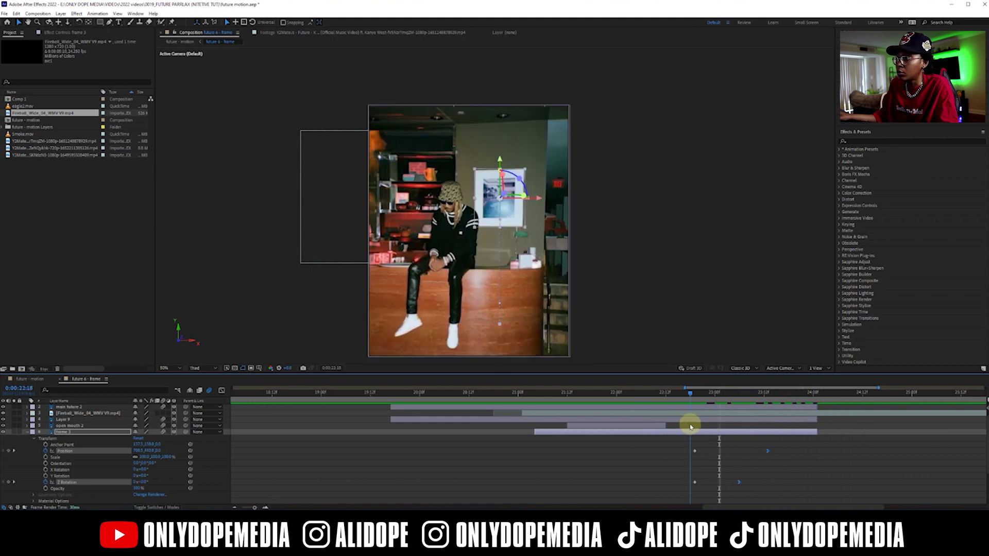
drag(694, 452, 673, 452)
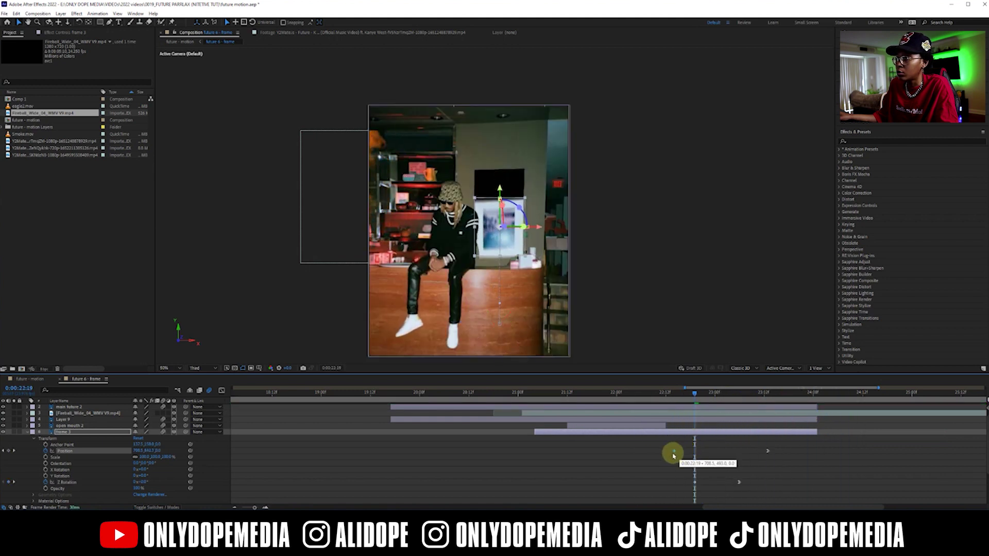
drag(679, 395, 764, 409)
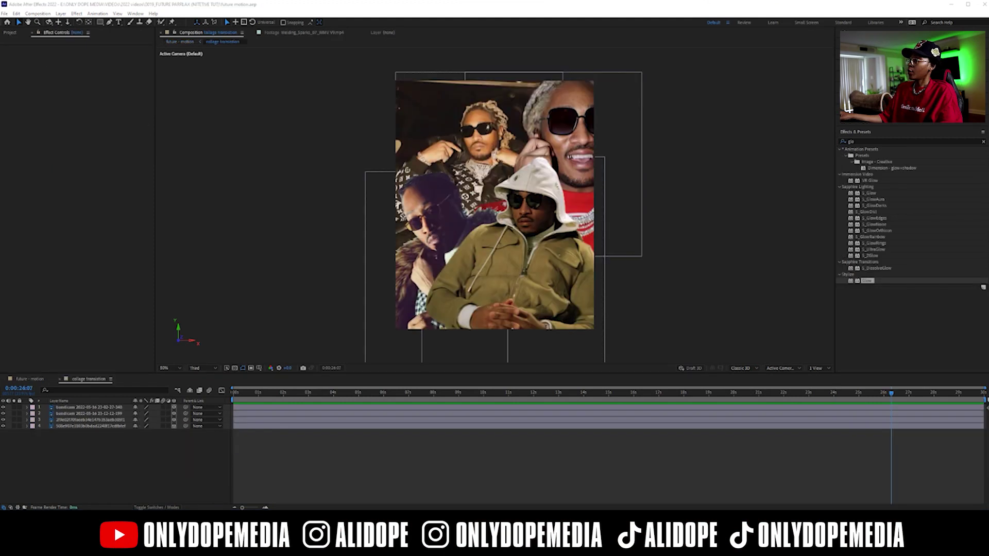
click(500, 358)
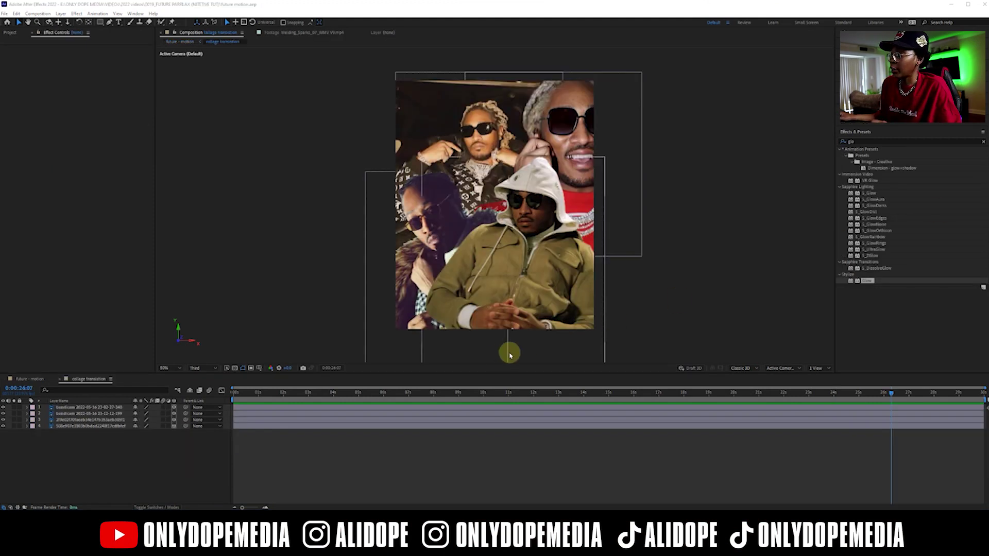
click(241, 392)
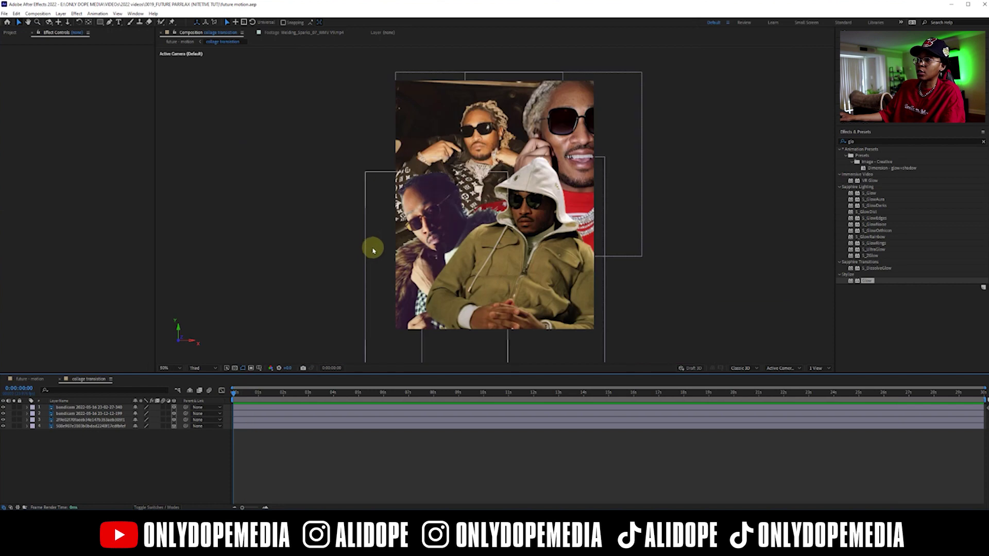
click(245, 409)
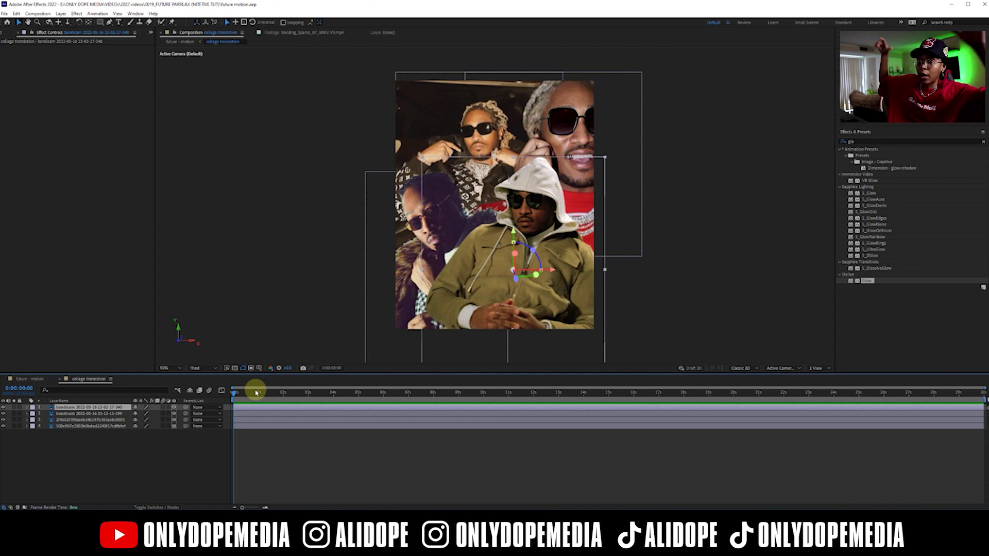
Step: Return to the main future motion composition, go to about 0:00:26:06, and reopen the collage transition precomp
click(29, 380)
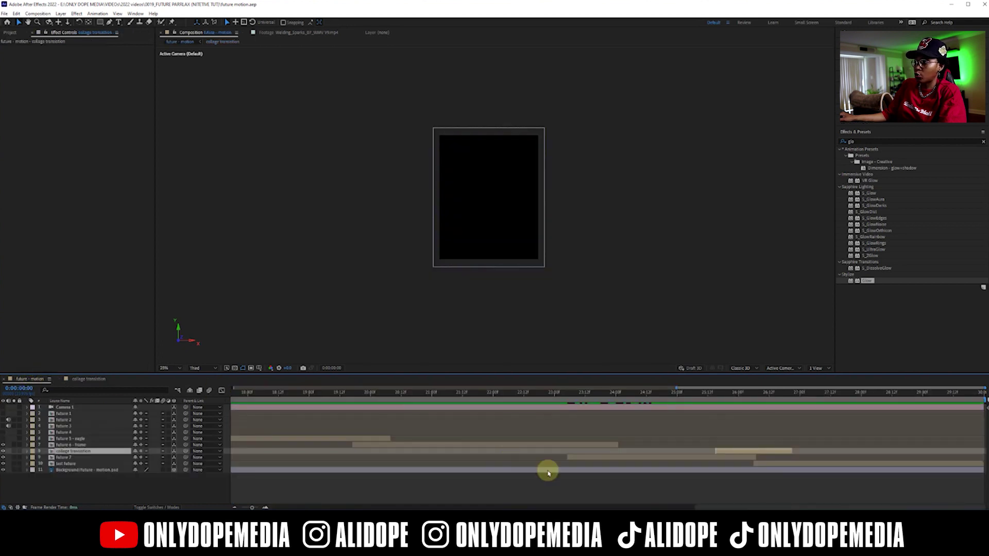
click(754, 396)
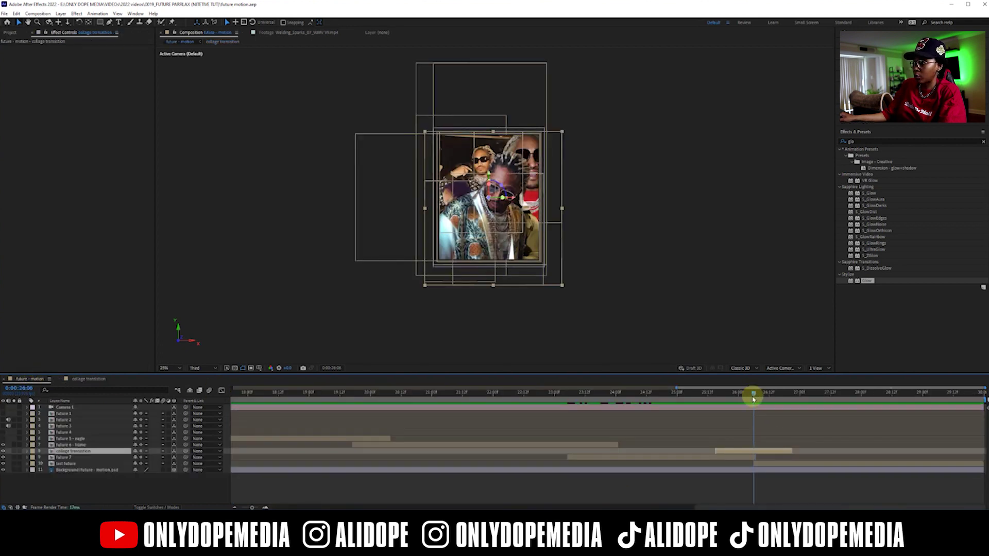
double_click(751, 453)
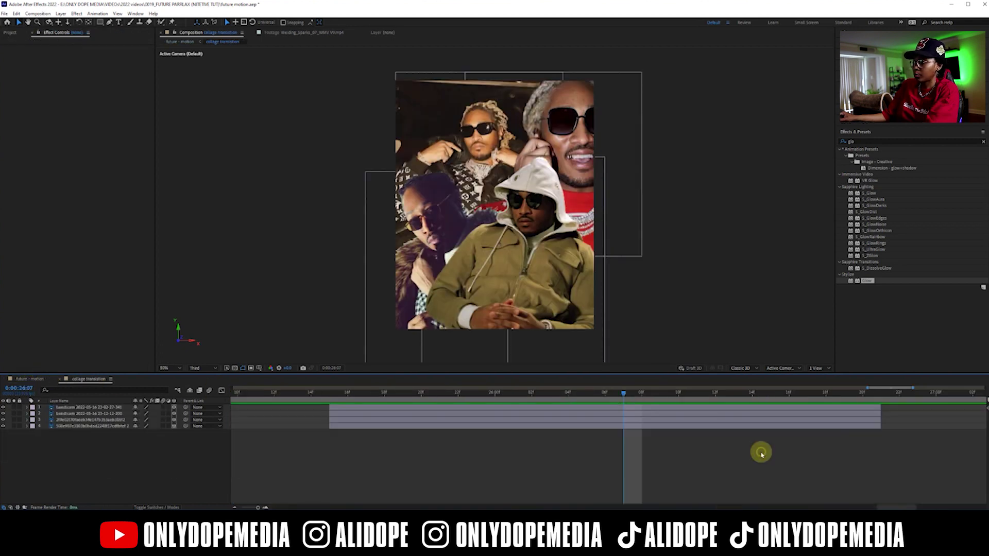
Step: Enable motion blur on all four collage image layers and set Position keyframes for them at 0:00:26:07
click(629, 408)
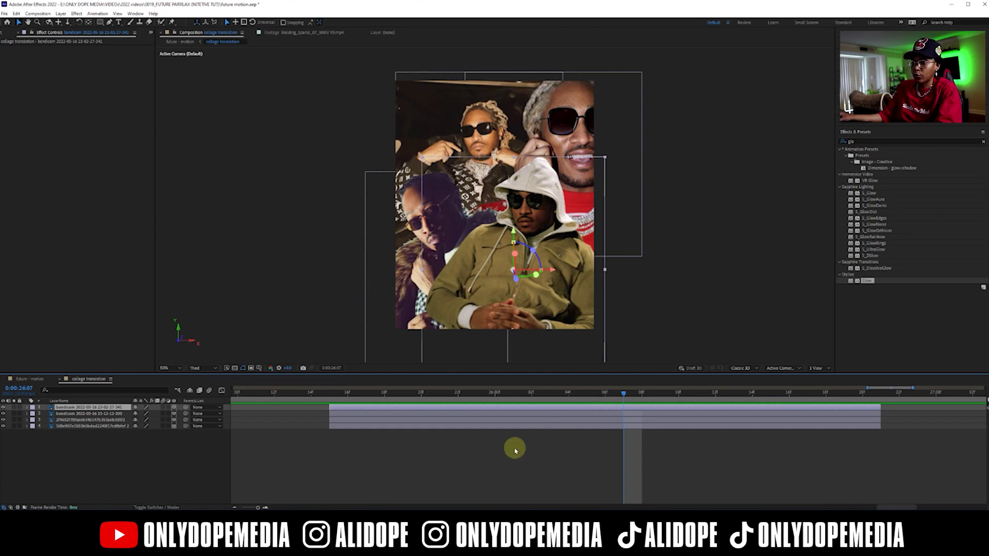
drag(157, 449, 147, 412)
key(p)
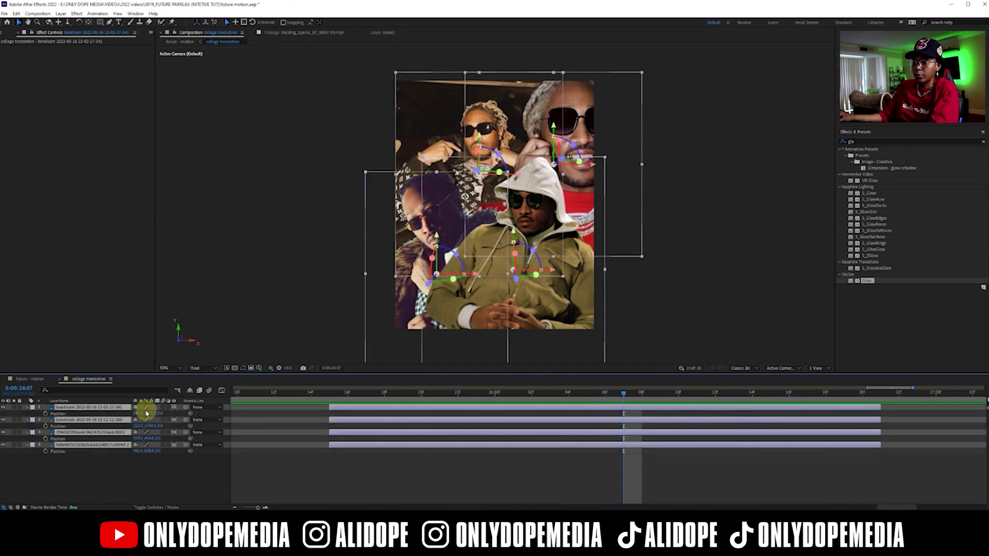
click(162, 408)
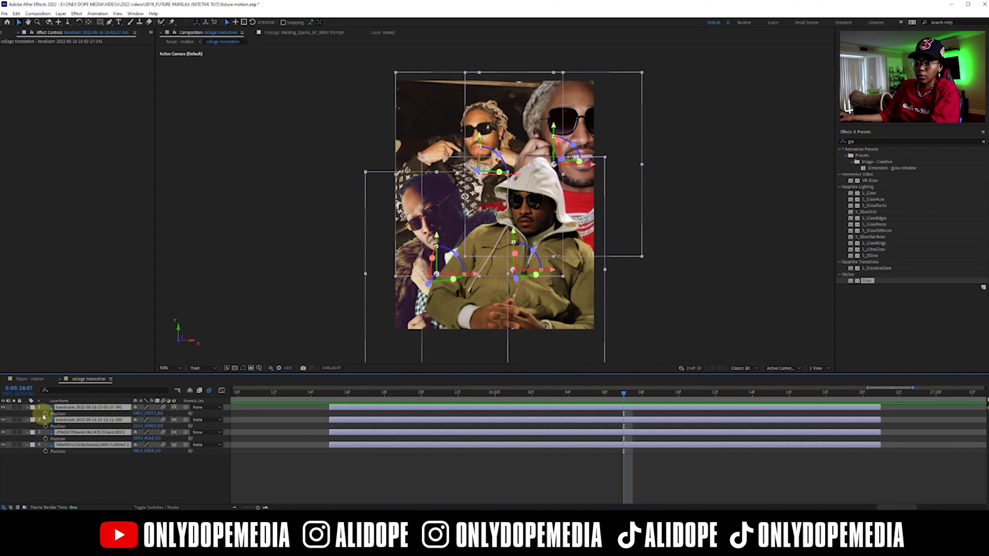
click(45, 414)
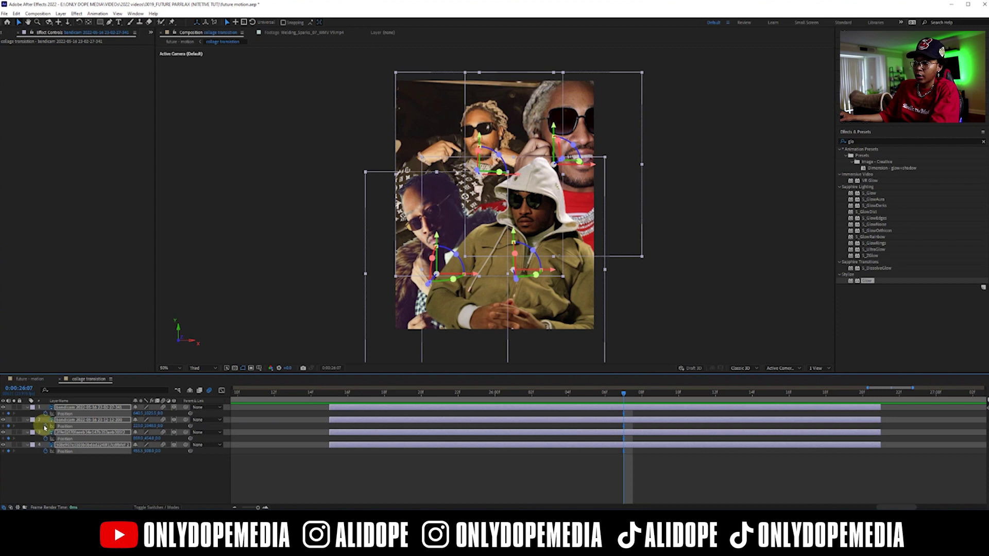
Step: At 0:00:25:15, move the hooded-jacket image straight down until it sits entirely below the frame
drag(592, 395, 368, 393)
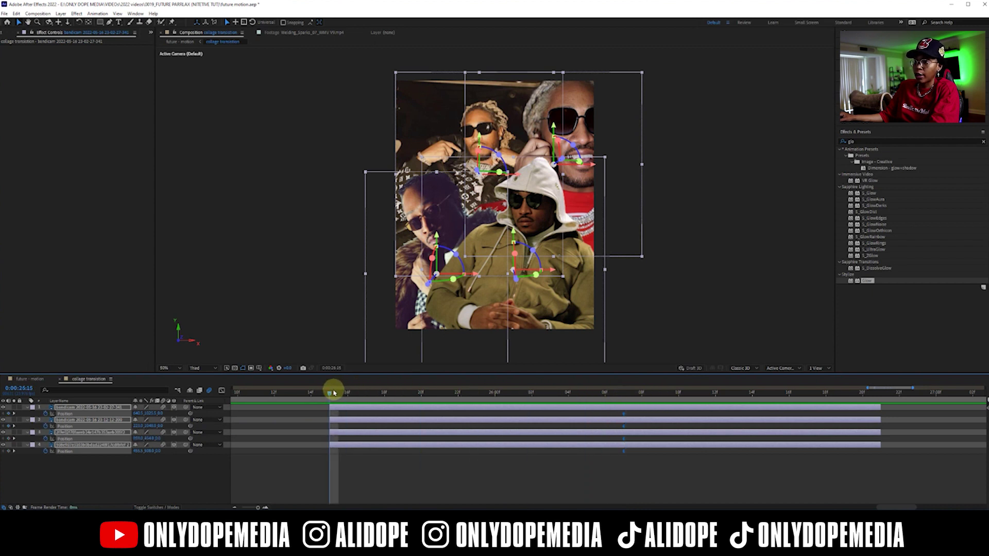
click(355, 458)
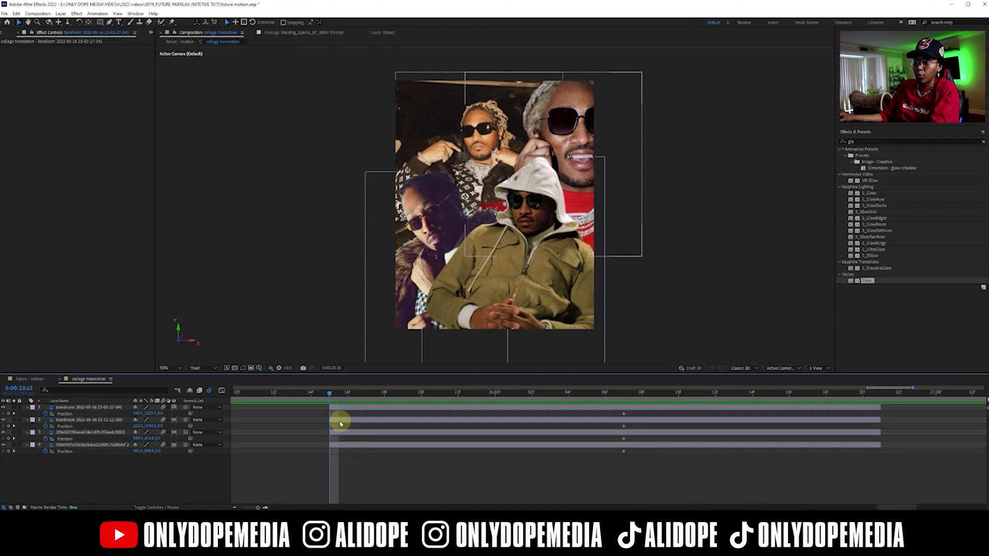
click(345, 410)
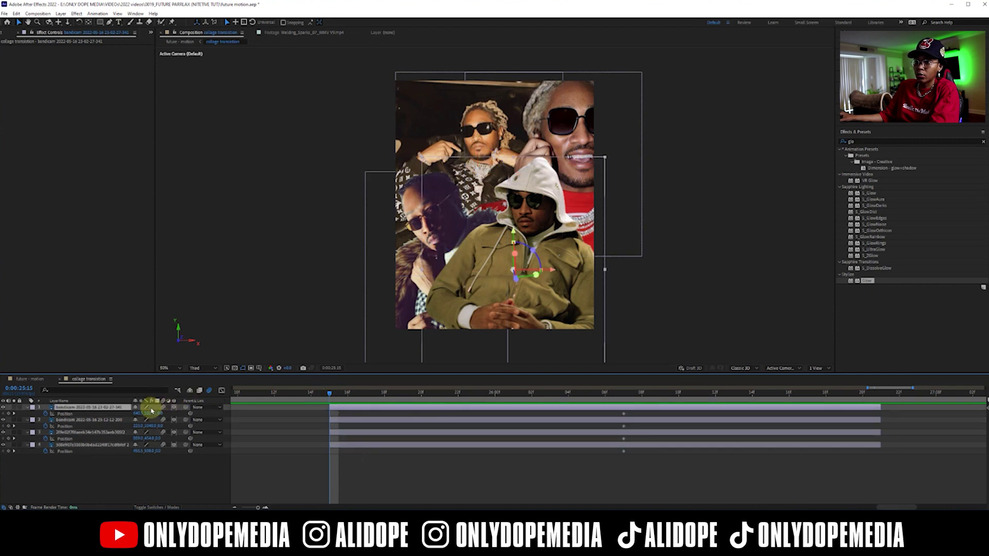
drag(149, 415, 600, 354)
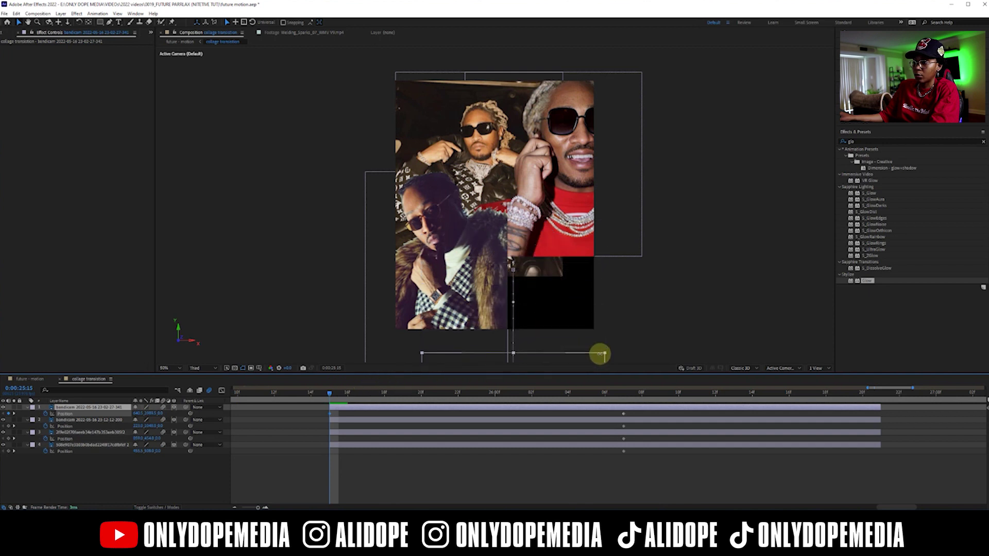
Step: Shift the four in-place Position keyframes to 0:00:26:06 and add matching hold Position keyframes on all layers at 0:00:26:10
click(606, 393)
click(623, 413)
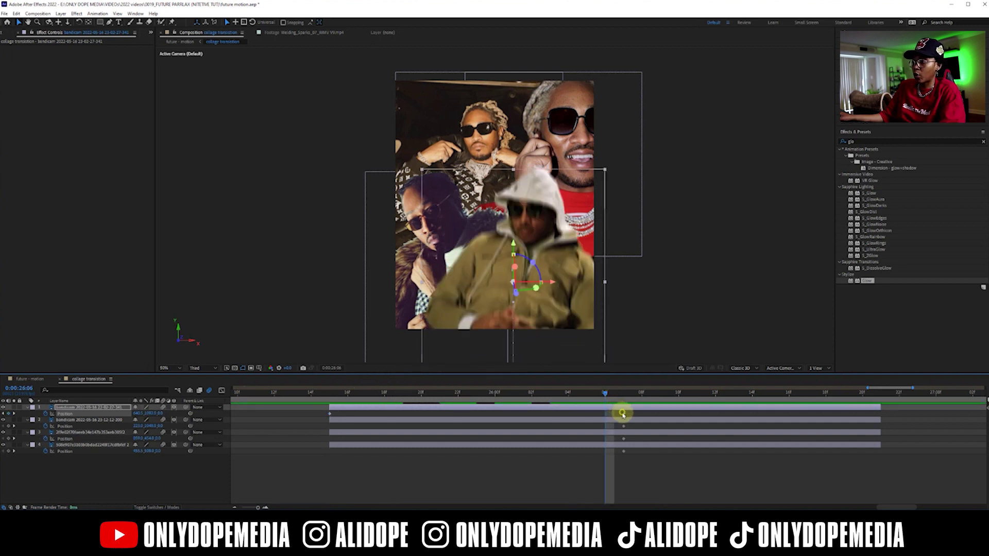
shift+click(624, 427)
shift+click(624, 439)
shift+click(624, 451)
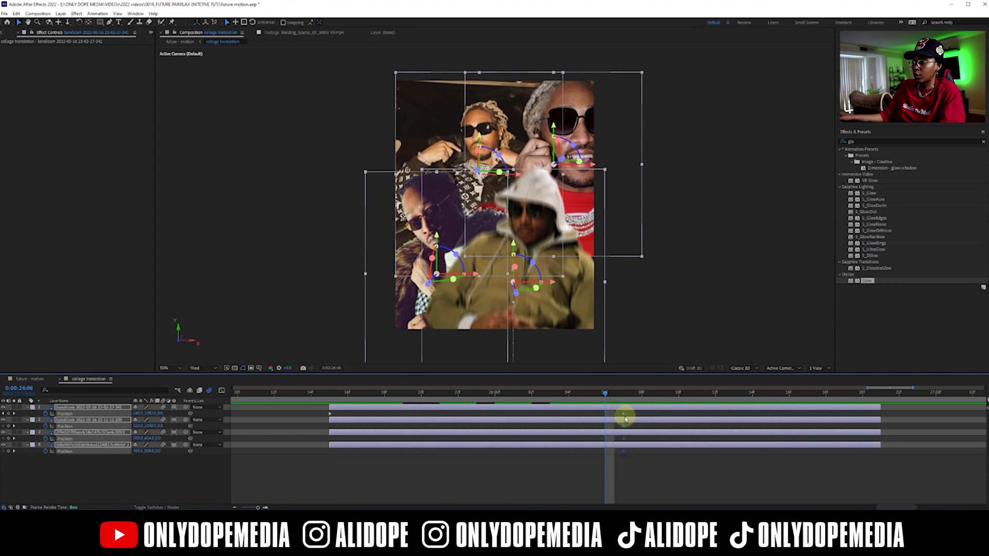
drag(624, 415, 602, 407)
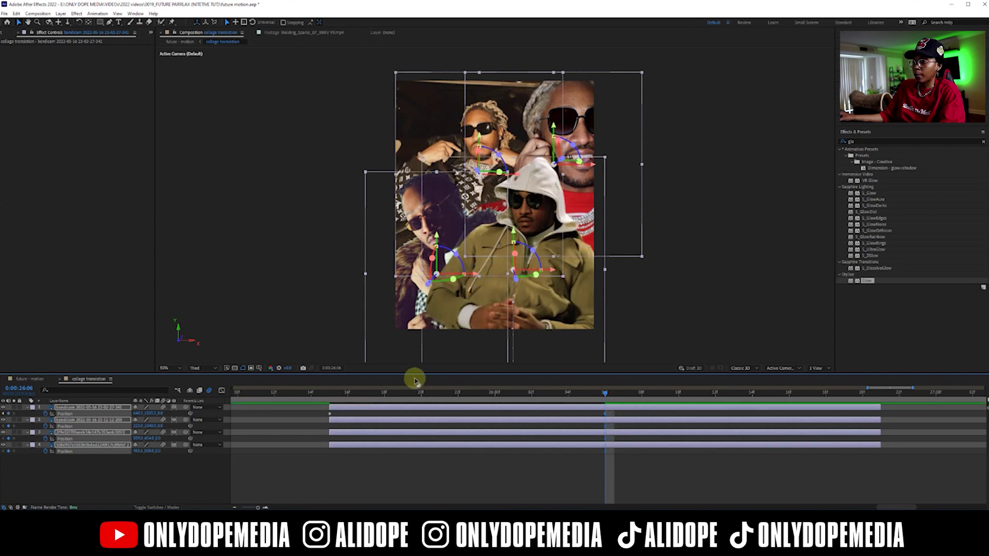
drag(368, 399, 662, 377)
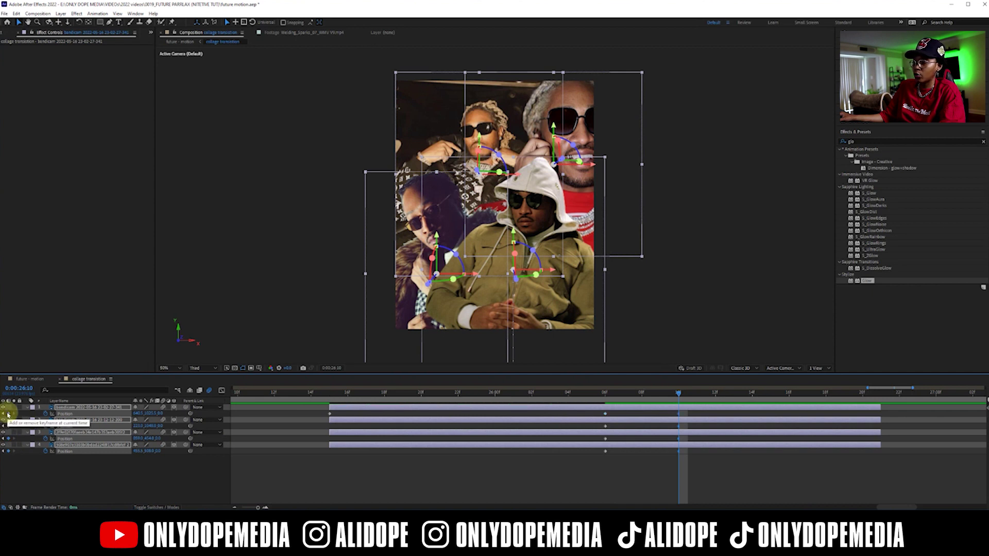
Step: At 0:00:25:15, move the fur-coat image completely out past the frame's left edge
drag(378, 394, 329, 399)
click(353, 449)
click(344, 424)
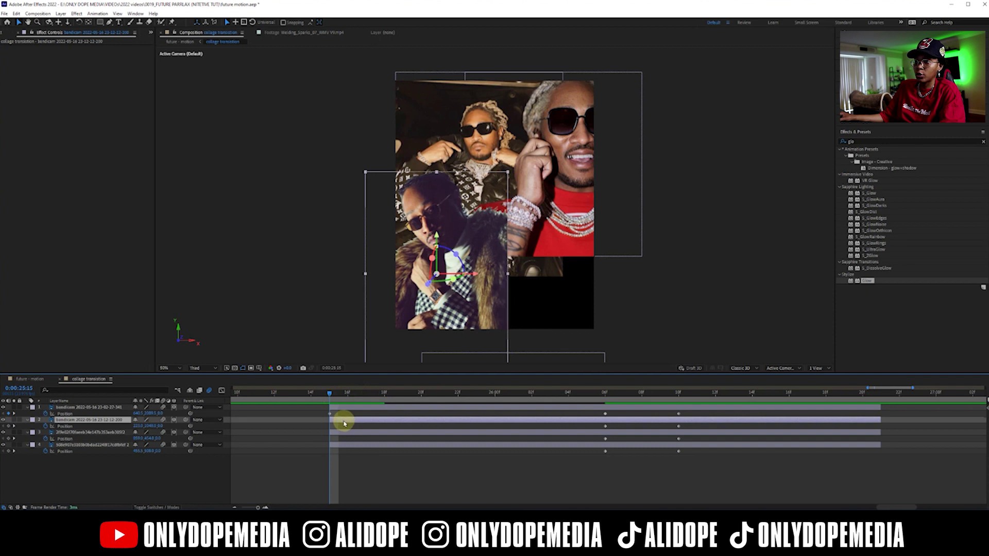
drag(457, 295, 288, 316)
mouse_move(330, 395)
mouse_down()
mouse_move(601, 377)
mouse_move(331, 412)
mouse_up()
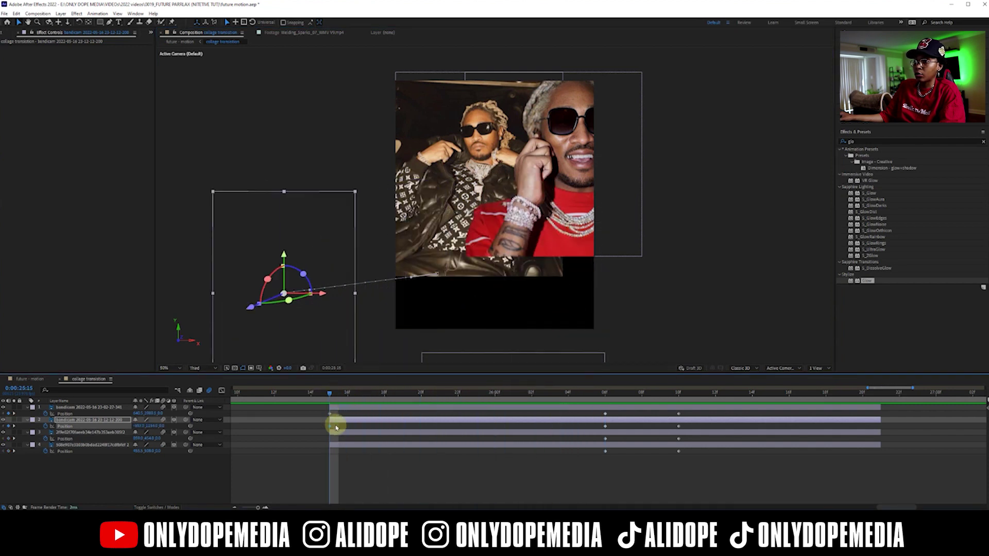
Step: At 0:00:25:15, move the red-shirt image out past the frame's left edge
click(338, 433)
click(538, 212)
drag(538, 212, 254, 264)
drag(327, 398, 331, 375)
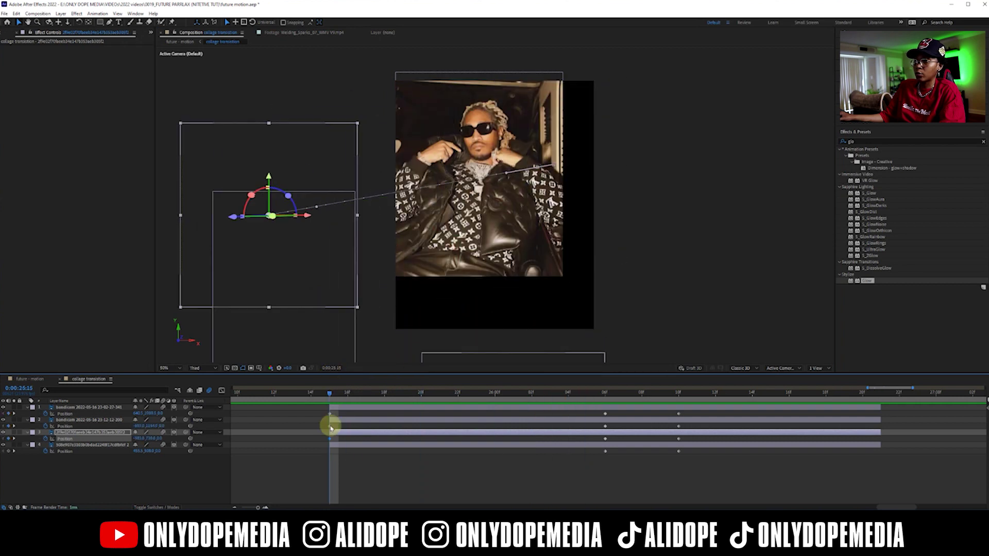
Step: At 0:00:25:15, move the leather-jacket background image straight up until it sits above the frame
click(335, 445)
drag(457, 221, 451, 13)
mouse_move(328, 395)
mouse_down()
mouse_move(300, 401)
mouse_move(497, 384)
mouse_move(593, 359)
mouse_move(330, 392)
mouse_up()
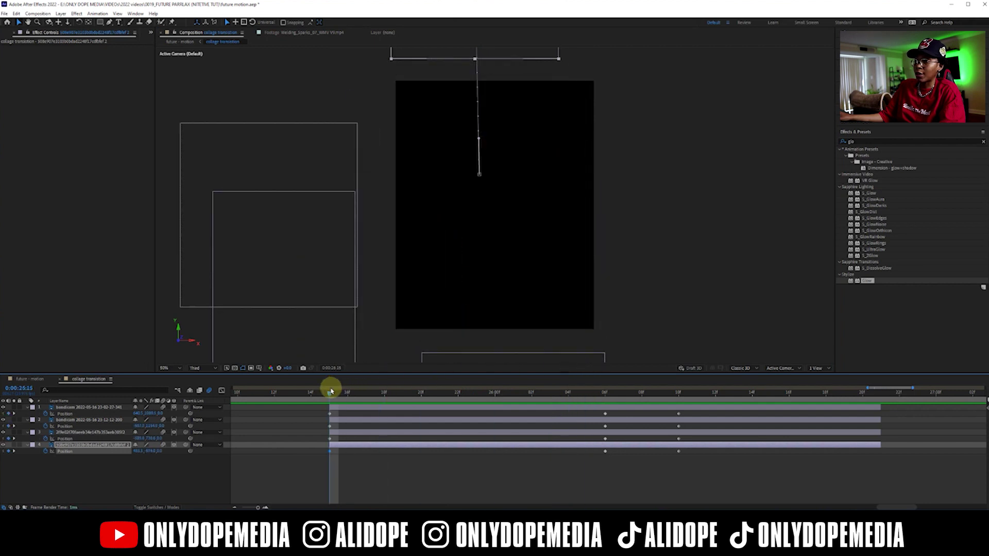
Step: At 0:00:25:15, place the red-shirt image outside the frame's right edge and preview the images flying in
click(338, 434)
drag(267, 239, 706, 194)
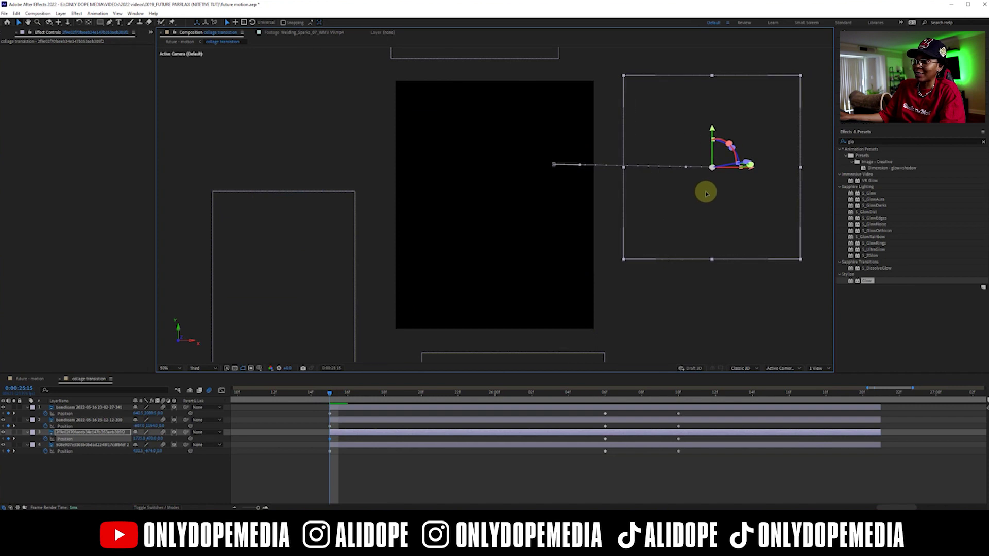
click(311, 393)
drag(334, 393, 218, 448)
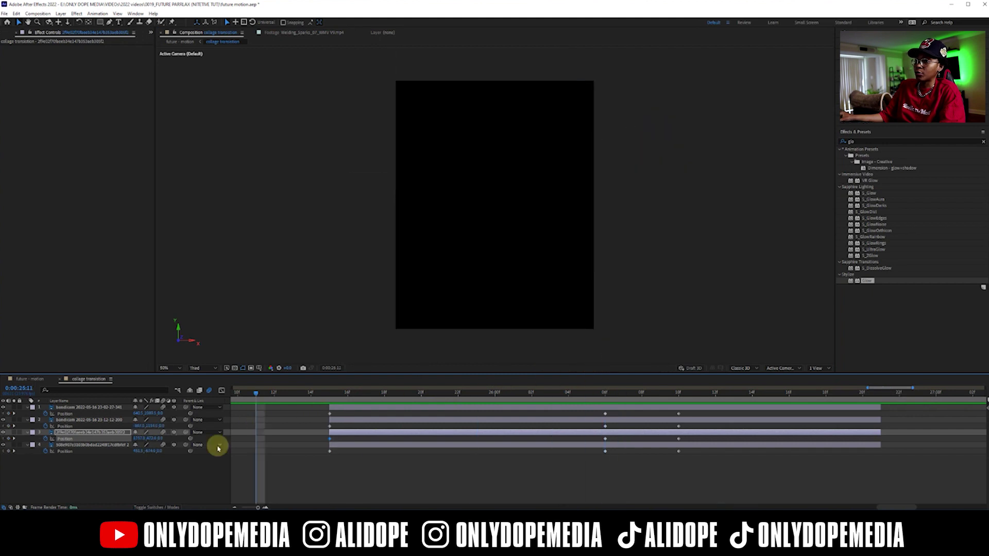
drag(304, 394, 630, 374)
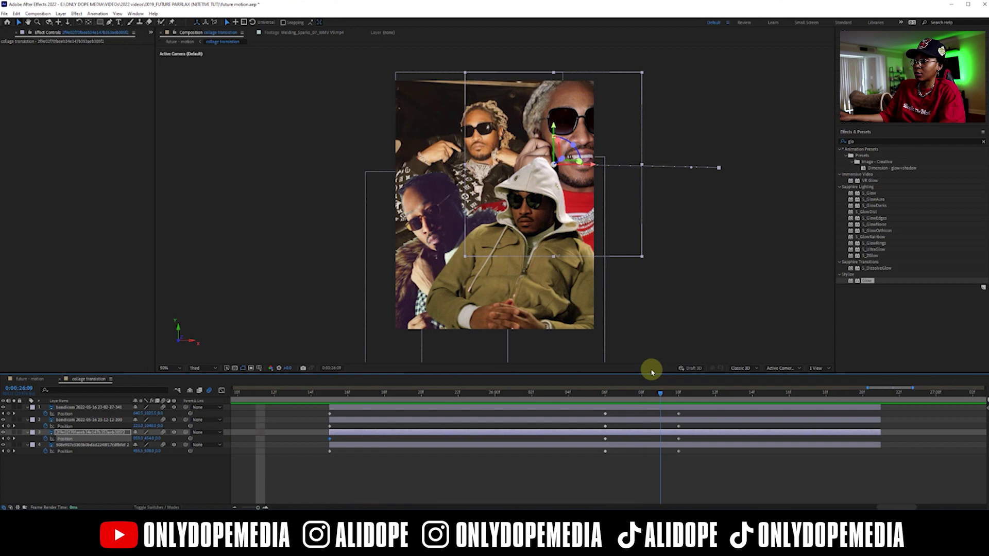
Step: At 0:00:26:20, move the hooded-jacket image out past the frame's lower right and the fur-coat image past its lower left
drag(664, 371, 872, 399)
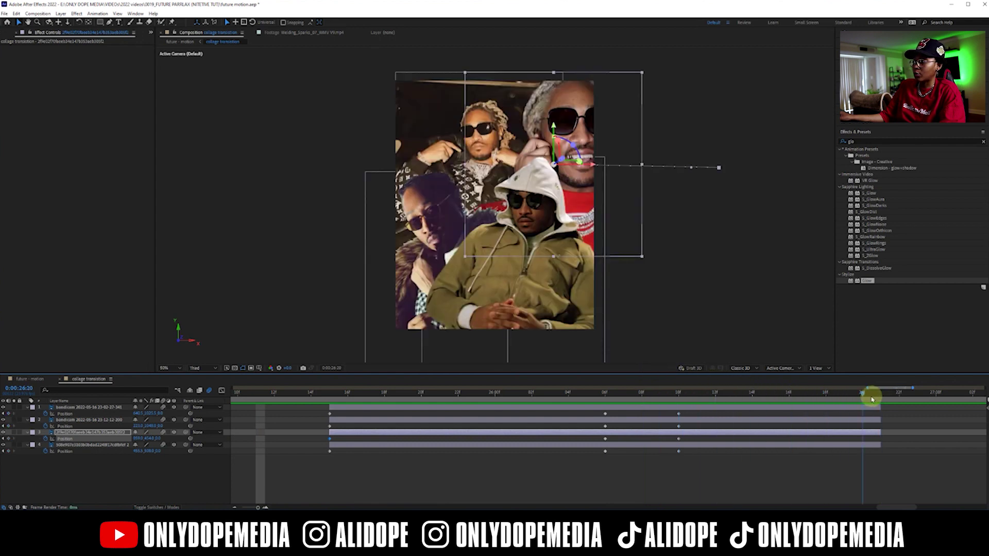
click(877, 408)
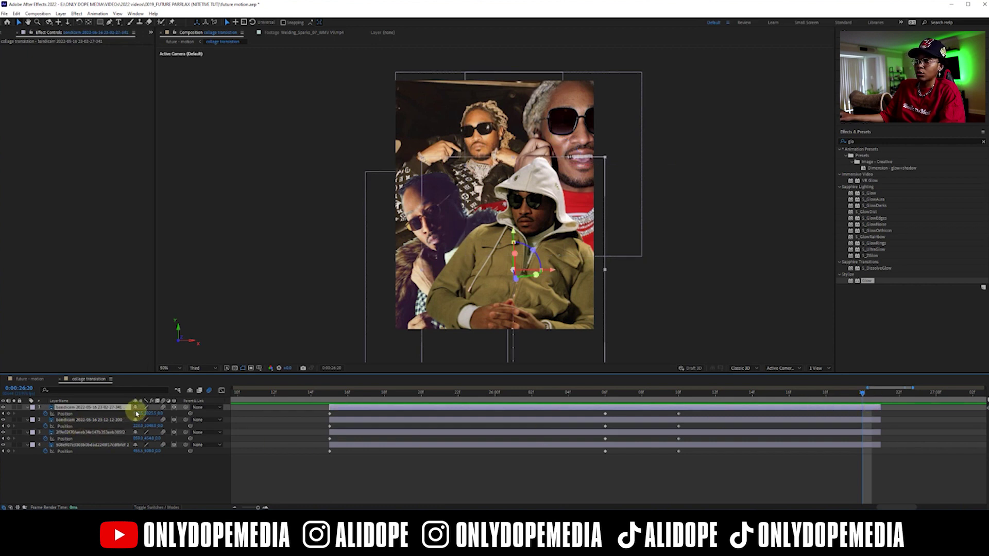
drag(484, 290, 639, 375)
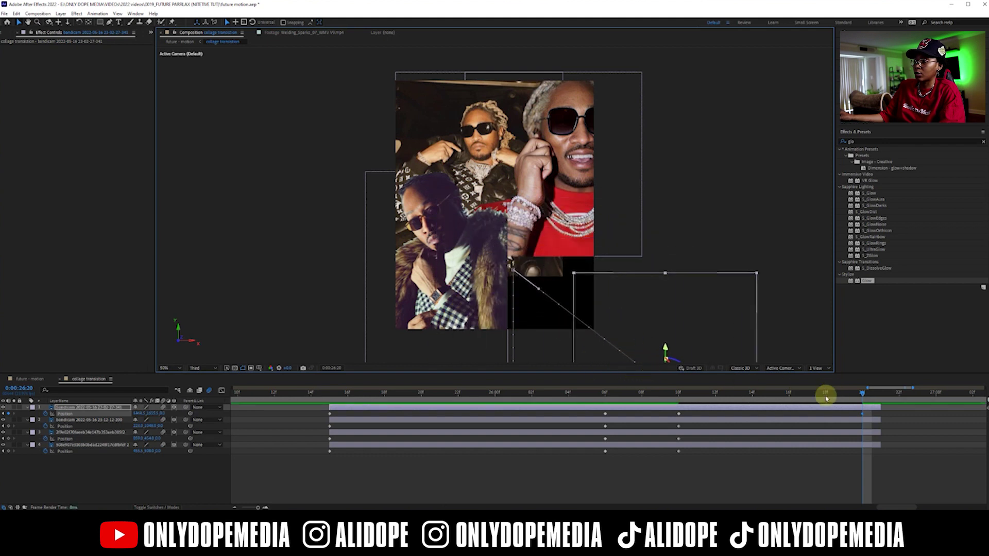
click(808, 420)
drag(470, 248, 359, 321)
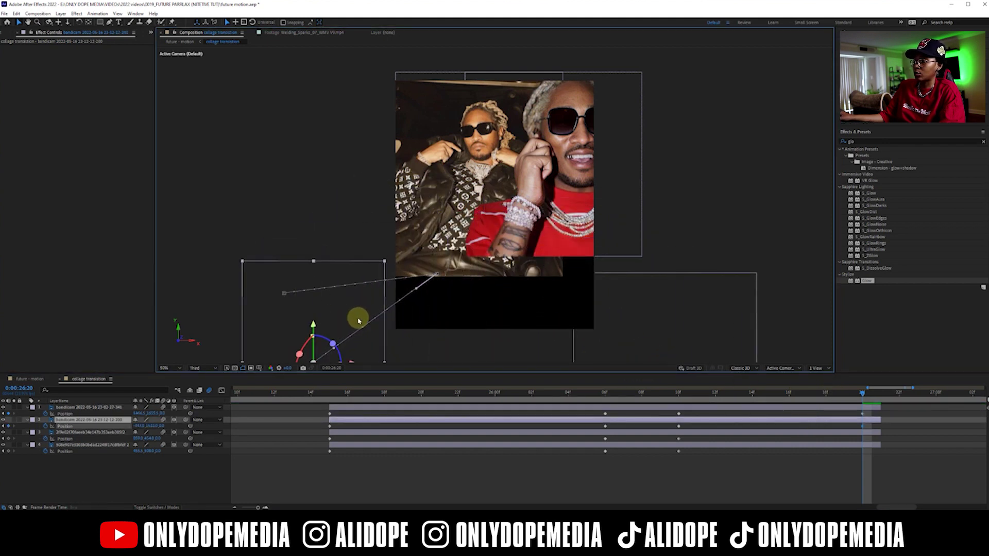
Step: At 0:00:26:20, move the red-shirt image down toward the lower right and the leather-jacket image past the frame's upper left
click(854, 435)
drag(574, 203, 592, 355)
drag(587, 268, 625, 337)
click(839, 444)
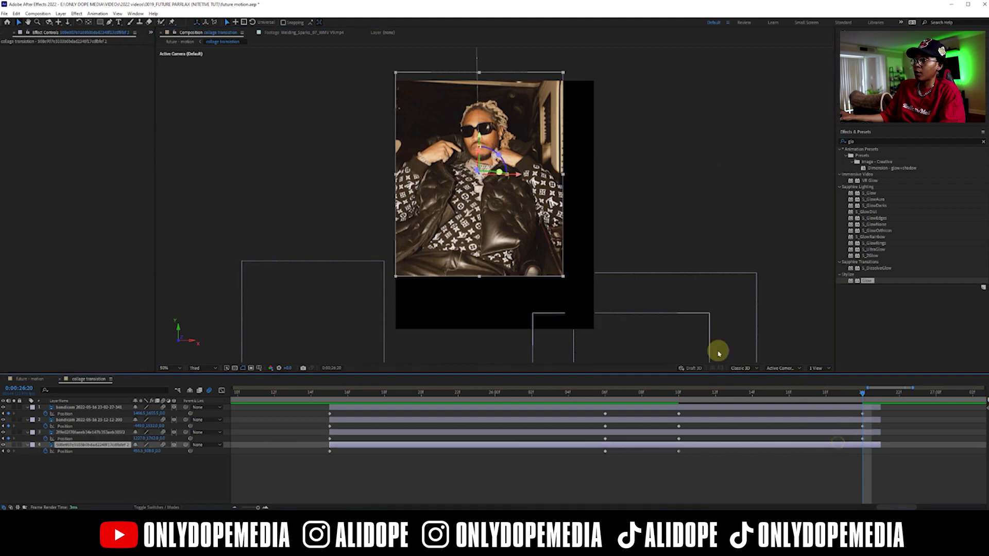
drag(521, 159, 347, 26)
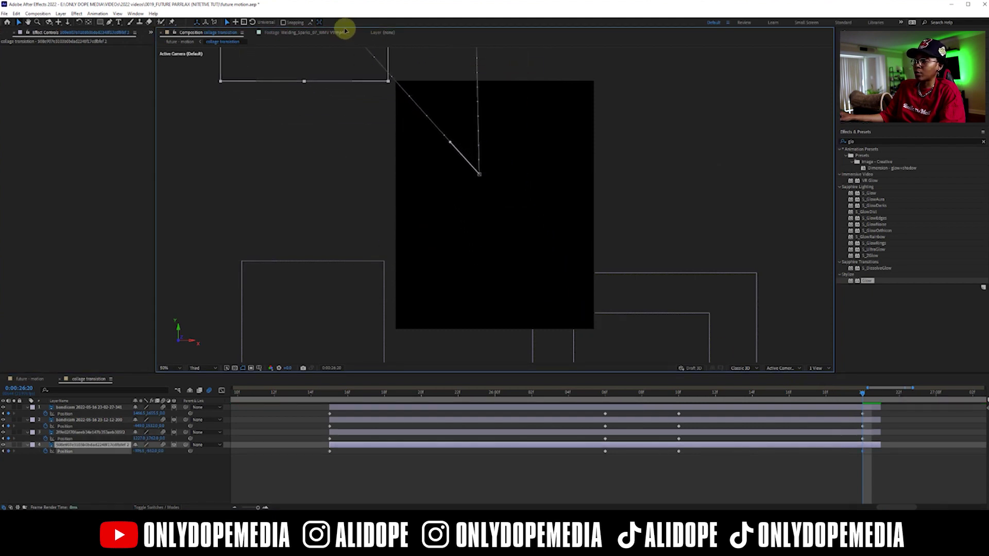
Step: Apply Easy Ease to all Position keyframes of the four collage image layers
drag(877, 472, 328, 414)
right_click(329, 414)
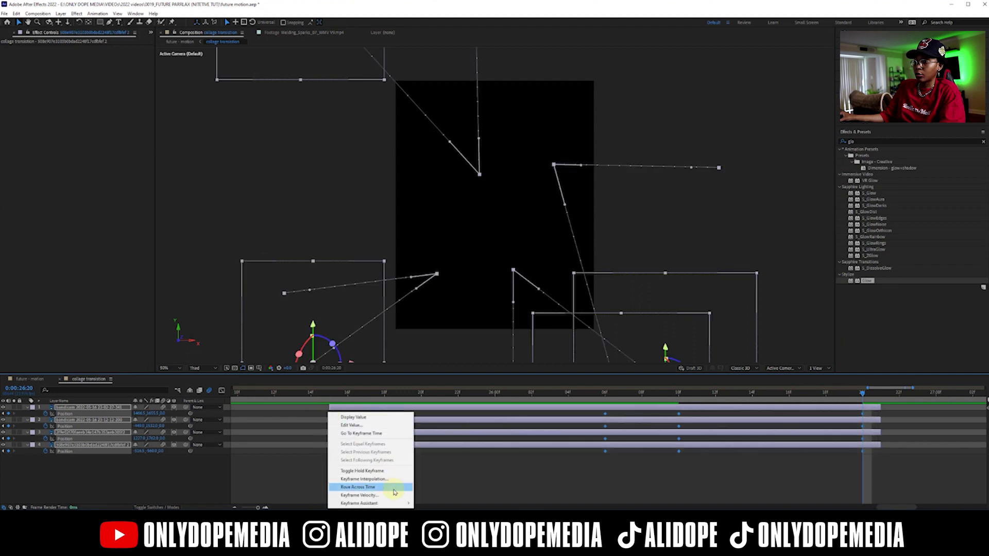
mouse_move(371, 503)
click(447, 462)
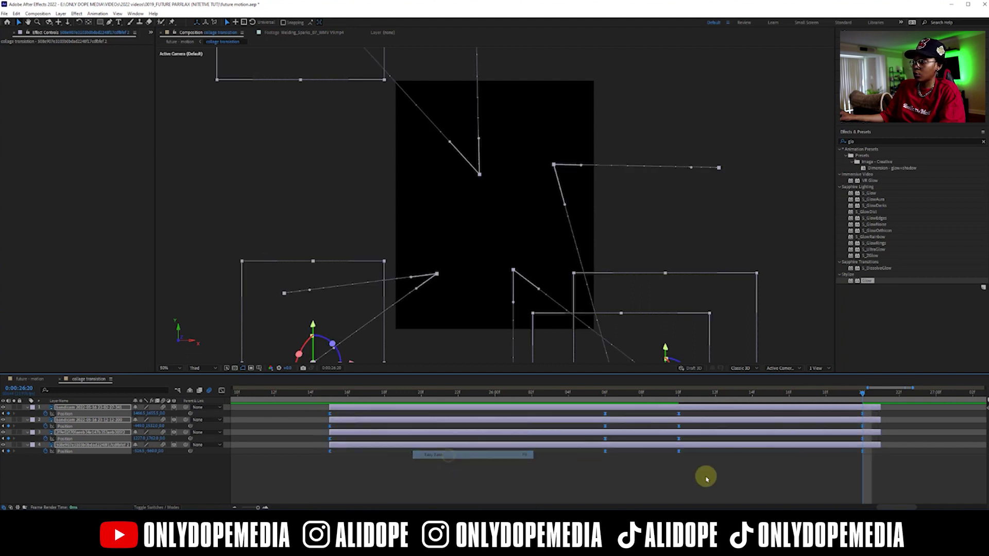
Step: Shift the last Position keyframes of all four layers to the layers' end, about 0:00:26:21, and preview the collage animation
click(771, 475)
drag(865, 449, 881, 415)
click(590, 484)
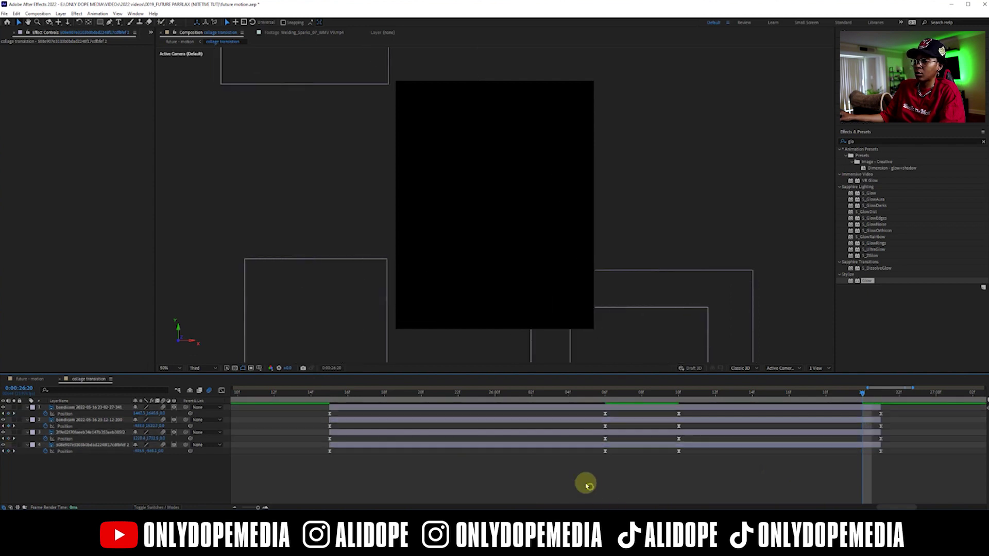
drag(323, 399, 539, 415)
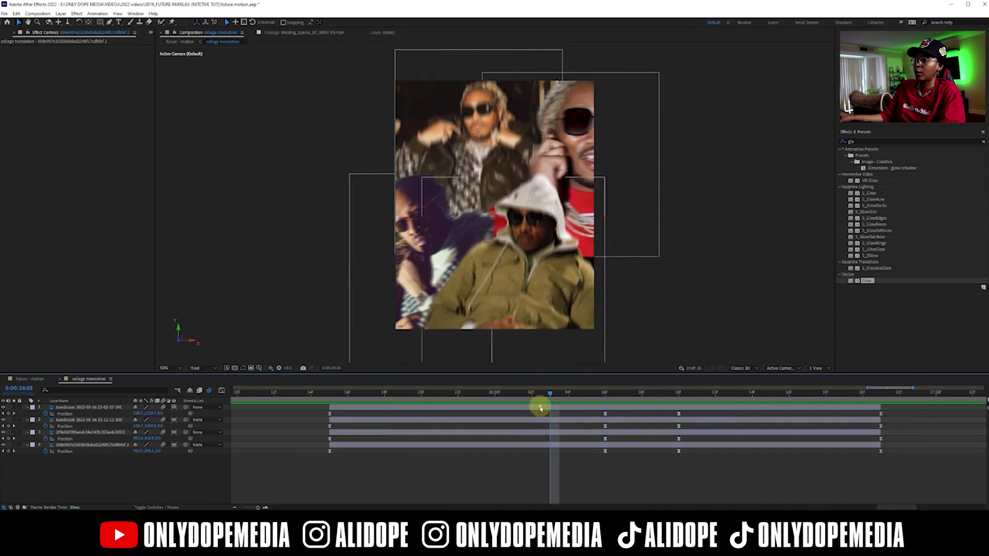
Step: Apply the Wigglerama preset to the khaki hooded-jacket image layer in the collage transition, and preview the transition in the main composition
click(540, 408)
click(861, 142)
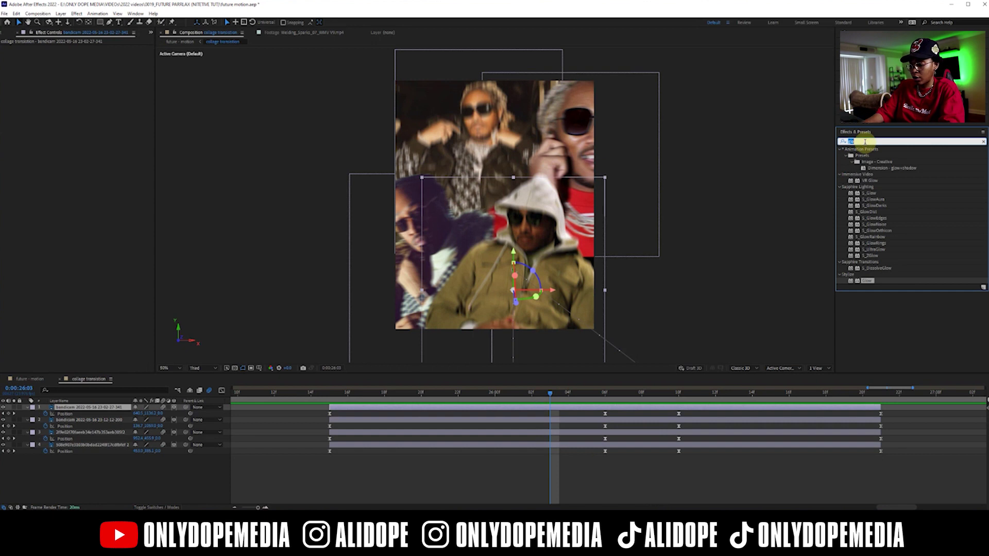
text(wiggle)
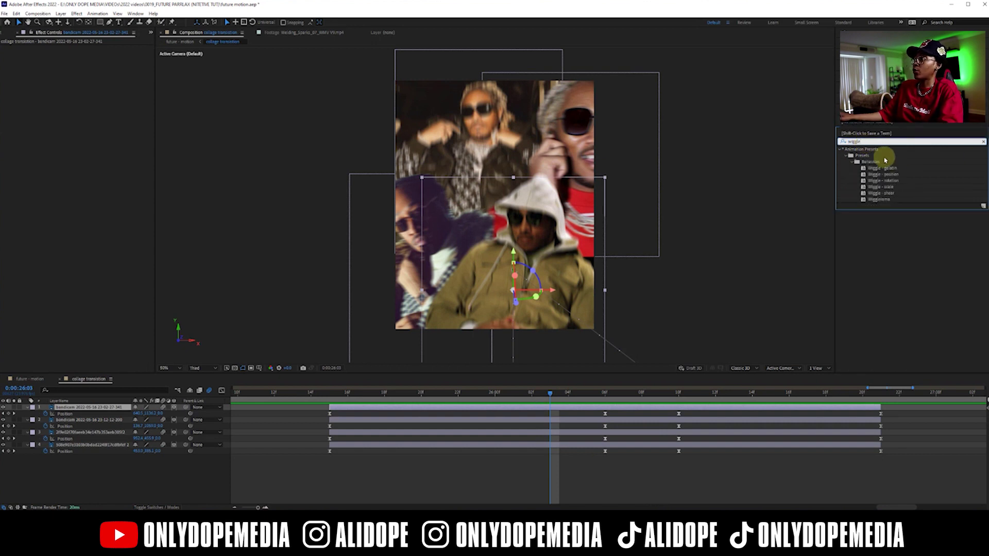
drag(879, 199, 556, 403)
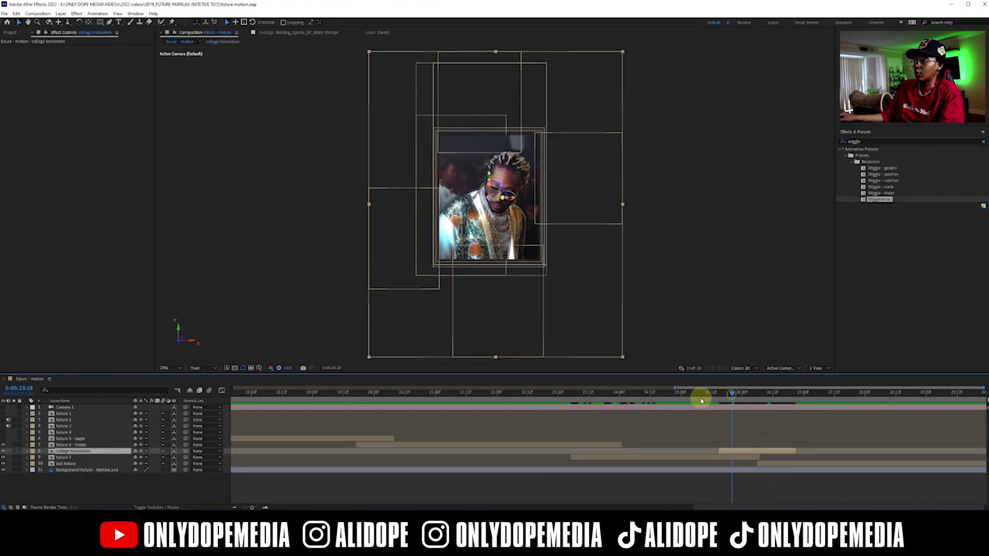
drag(701, 401, 804, 389)
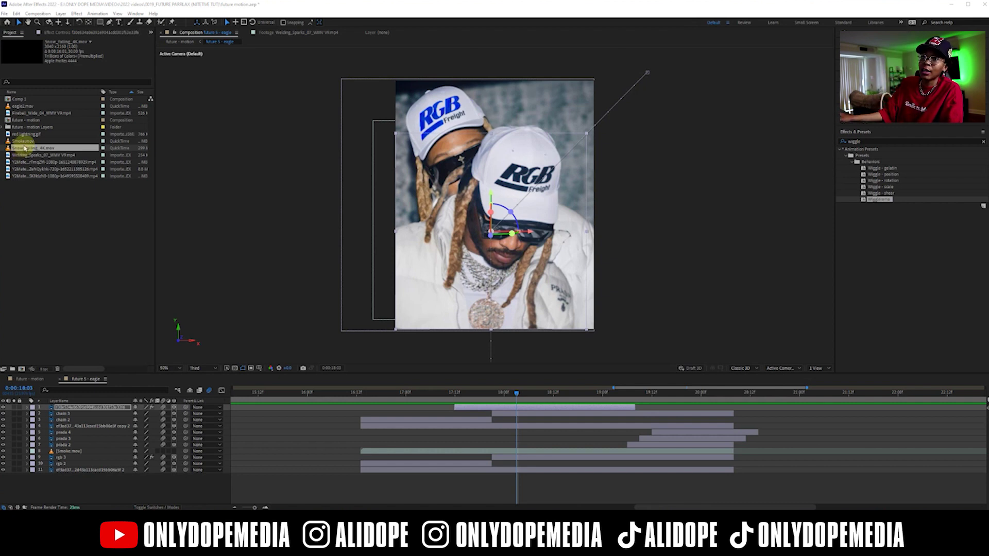
Step: Add Snow_falling_4K.mov above all layers of the future 5 - eagle composition and time-stretch it to a duration of 0:00:05:00
drag(25, 152, 466, 407)
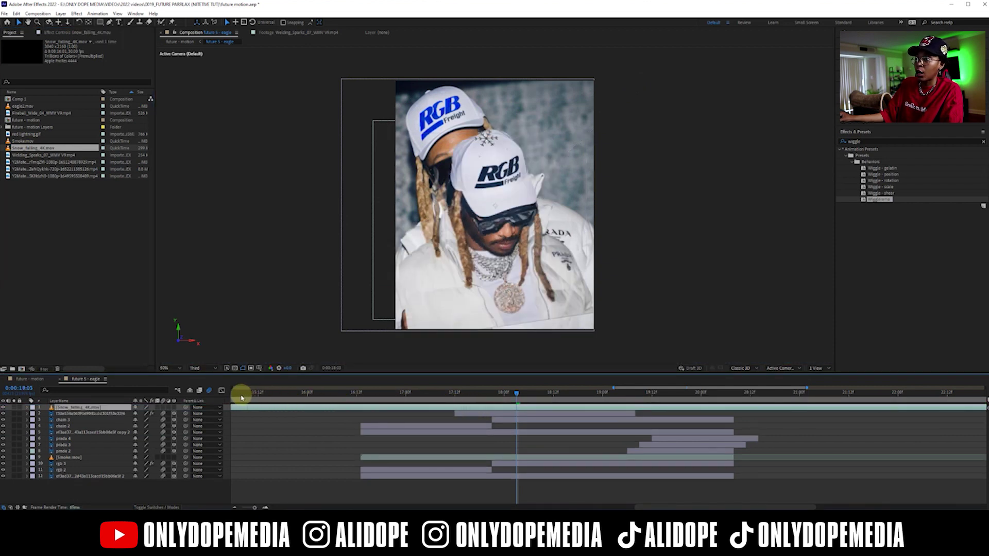
drag(382, 395, 706, 386)
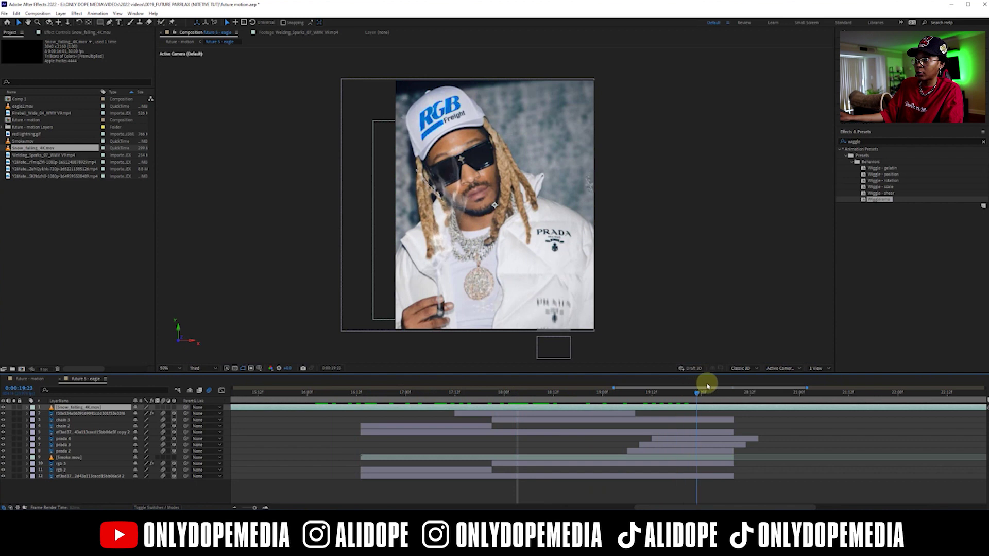
right_click(663, 408)
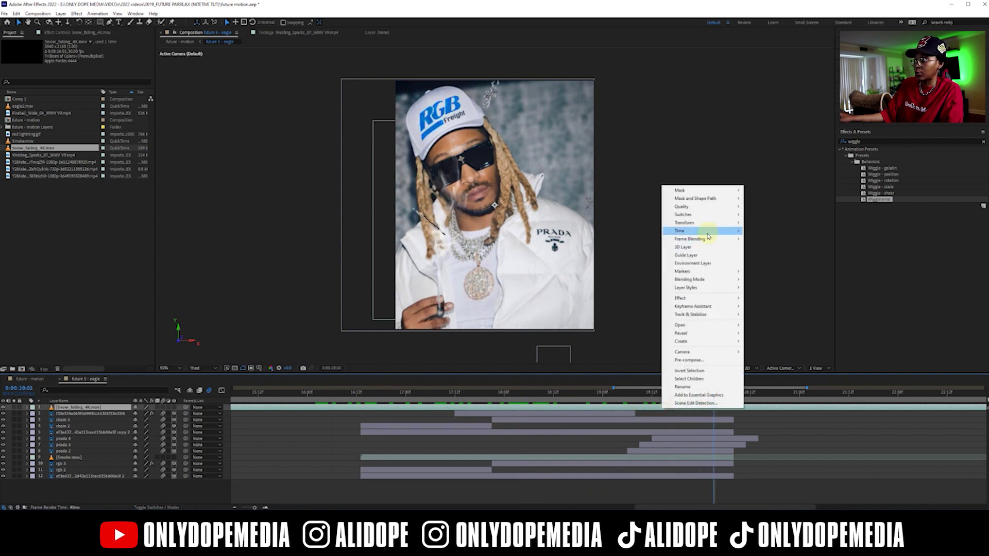
mouse_move(710, 234)
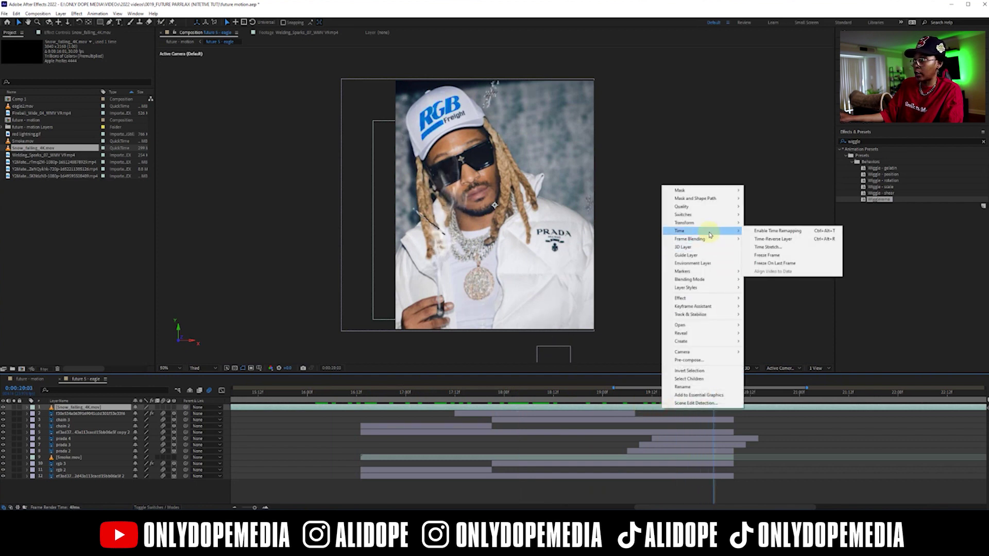
click(789, 247)
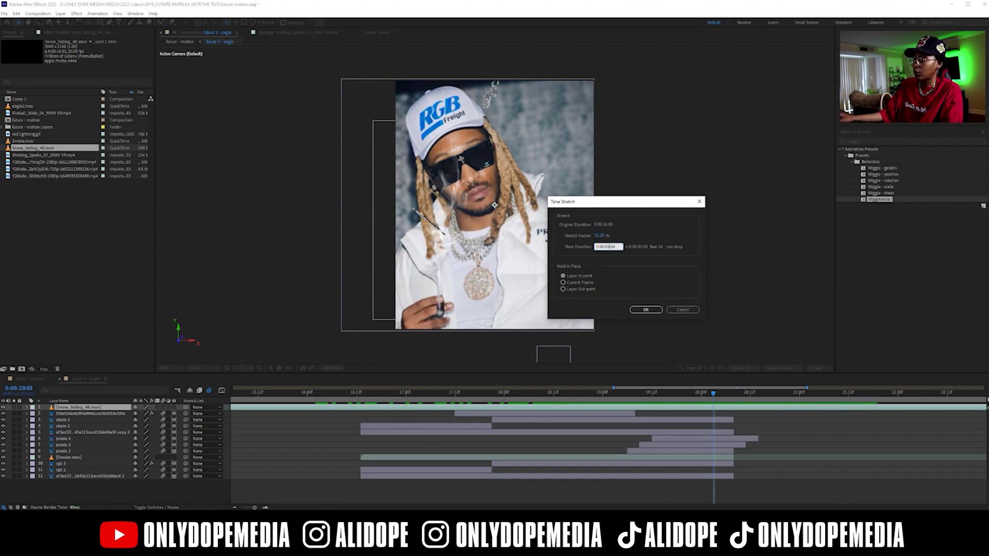
click(642, 309)
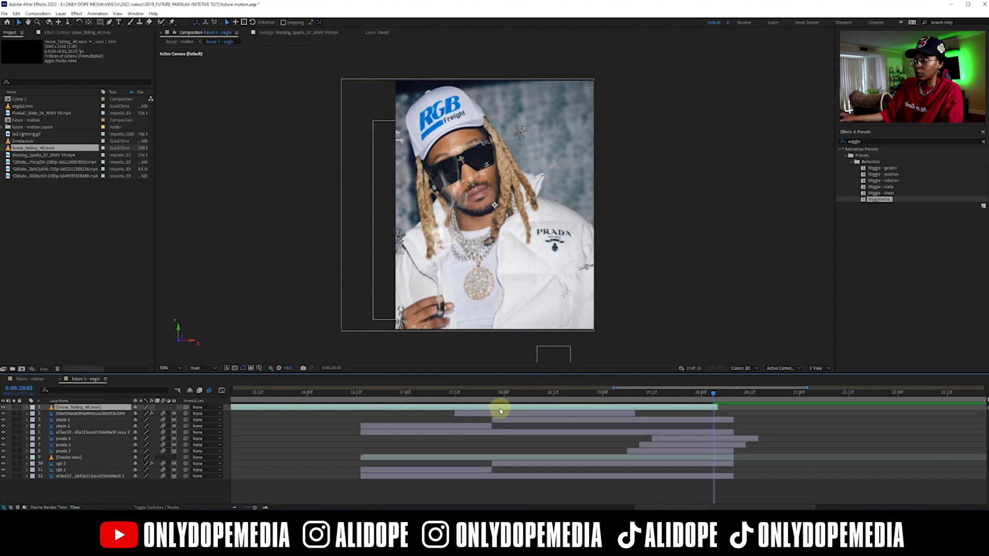
Step: Shift the snow clip forward in time to span about 0:00:15:19 to 0:00:20:19, and preview the future - motion main composition
drag(542, 410, 566, 410)
drag(405, 393, 780, 408)
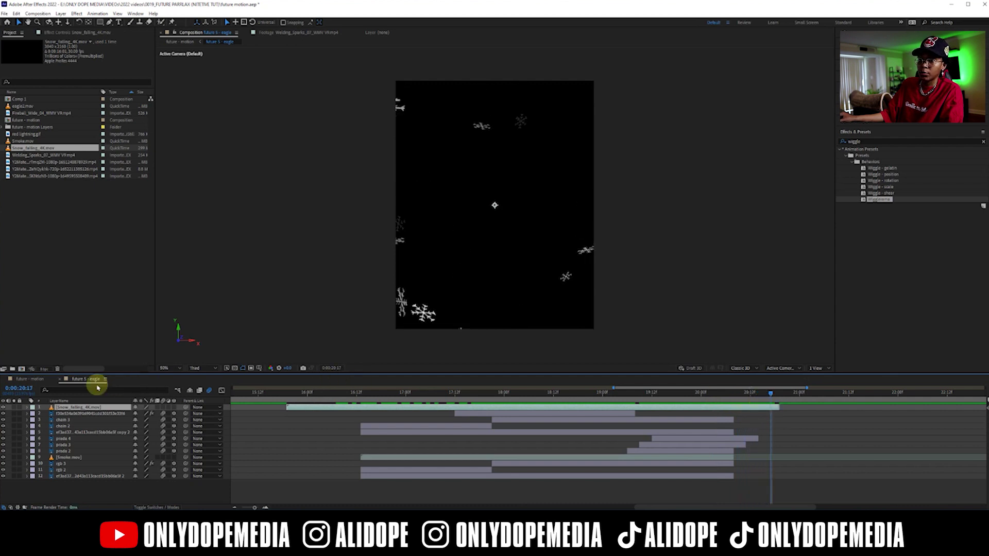
click(59, 379)
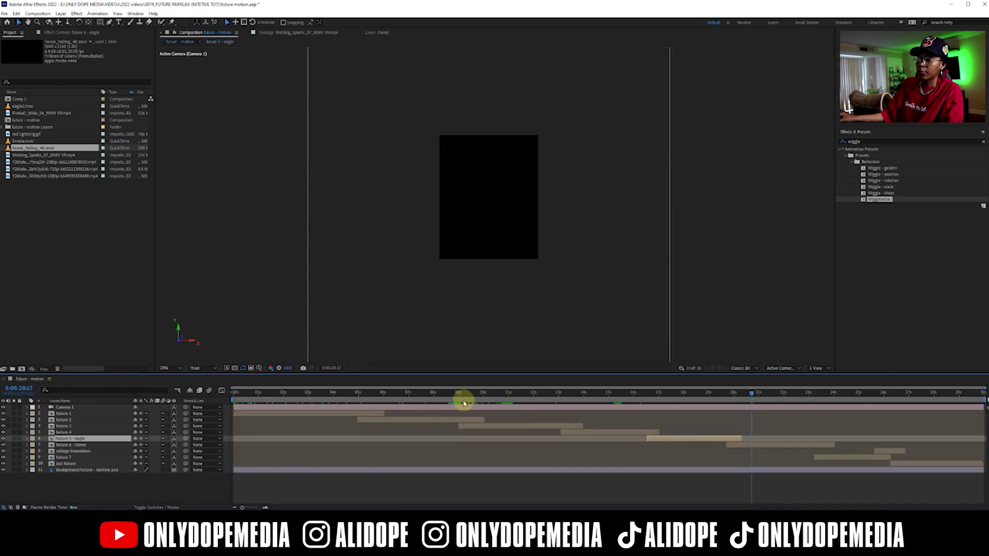
drag(472, 397, 905, 400)
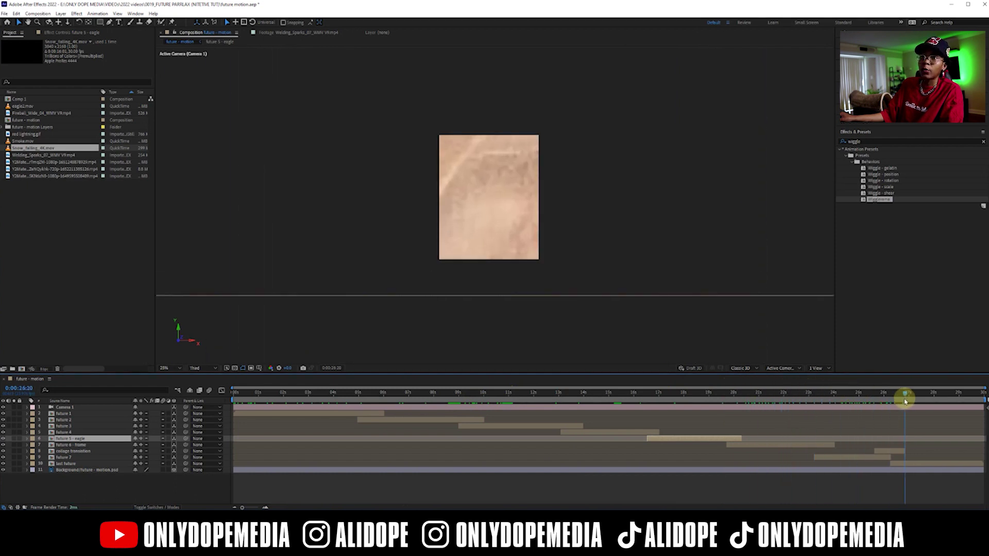